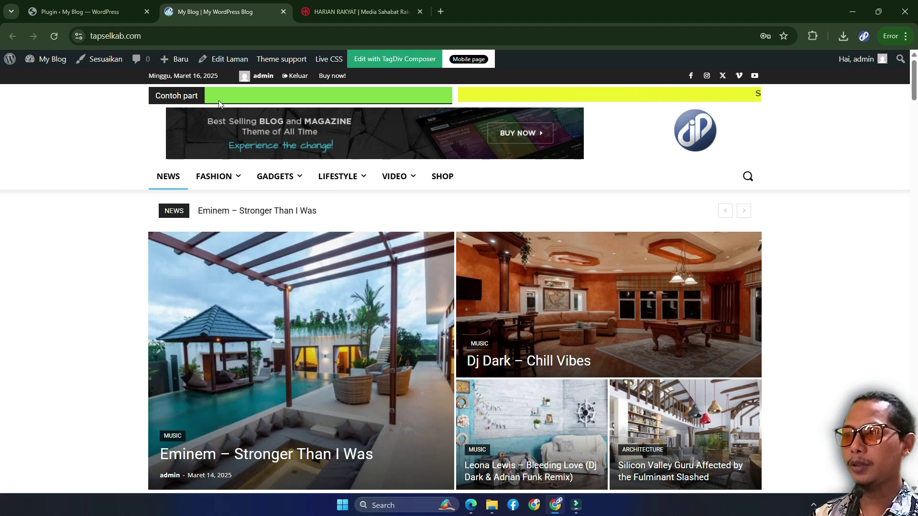
Compare the header and homepage layout of tapselkab.com with the reference news site harianrakyat.id.
scroll(430, 281, "down", 2)
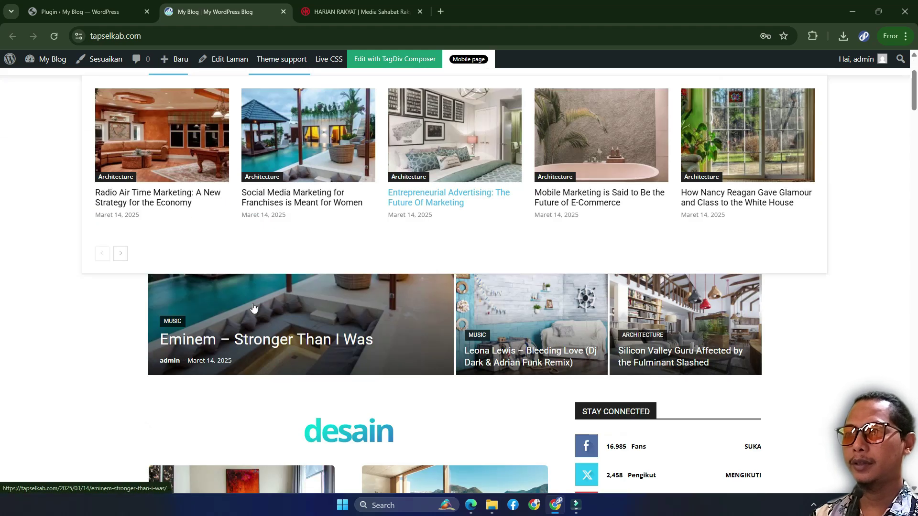
left_click(362, 12)
scroll(550, 311, "up", 1)
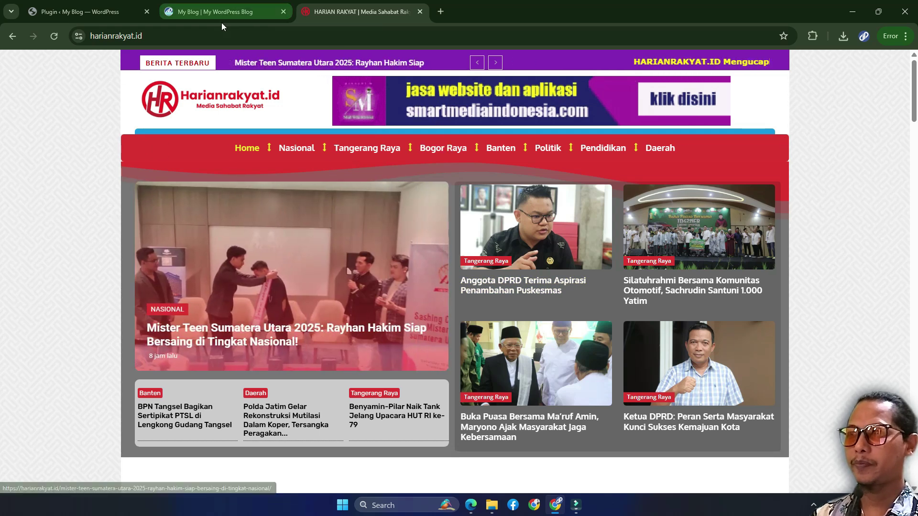
left_click(214, 6)
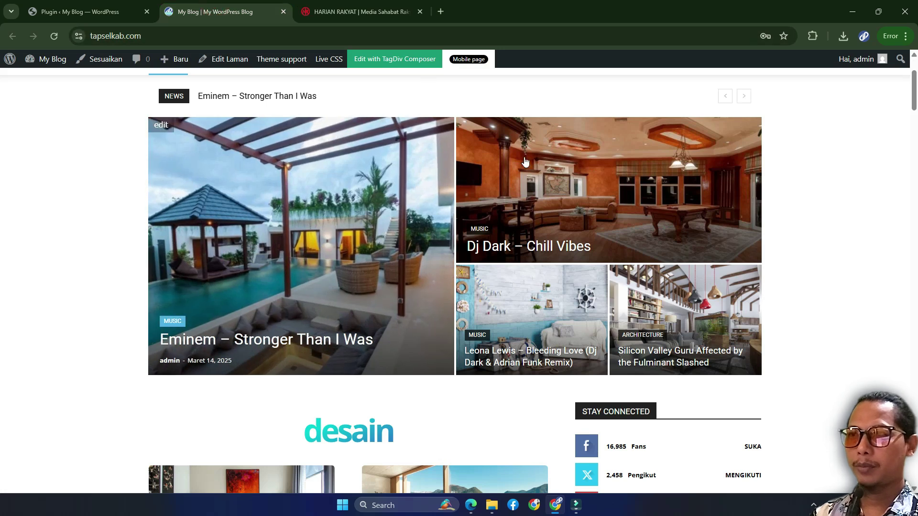
left_click(336, 10)
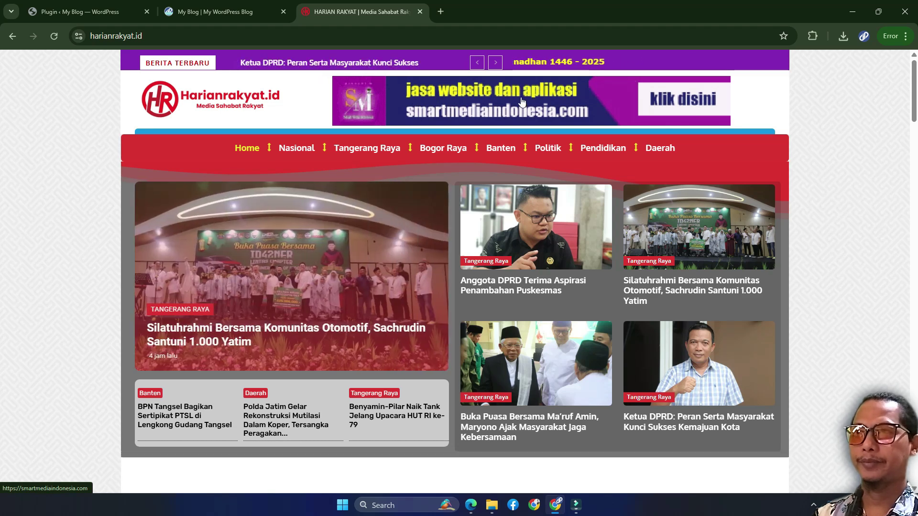
left_click(220, 12)
left_click(323, 13)
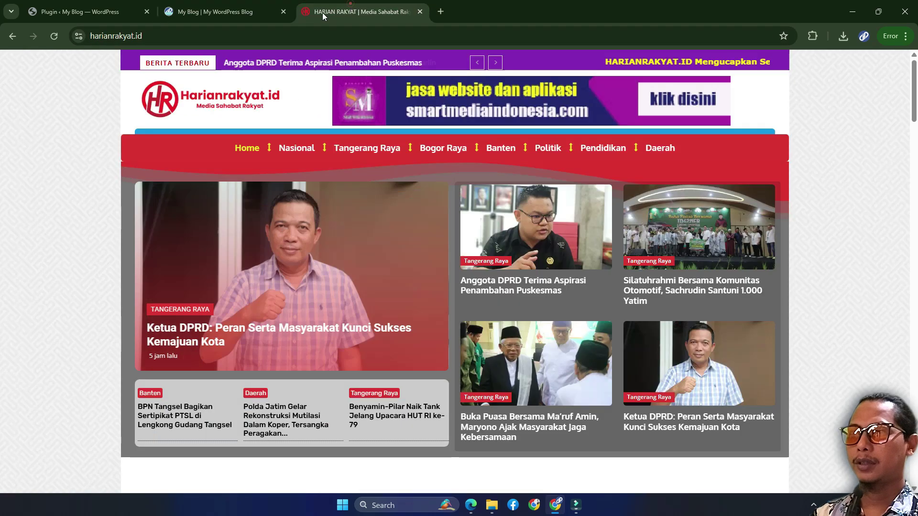
left_click(208, 13)
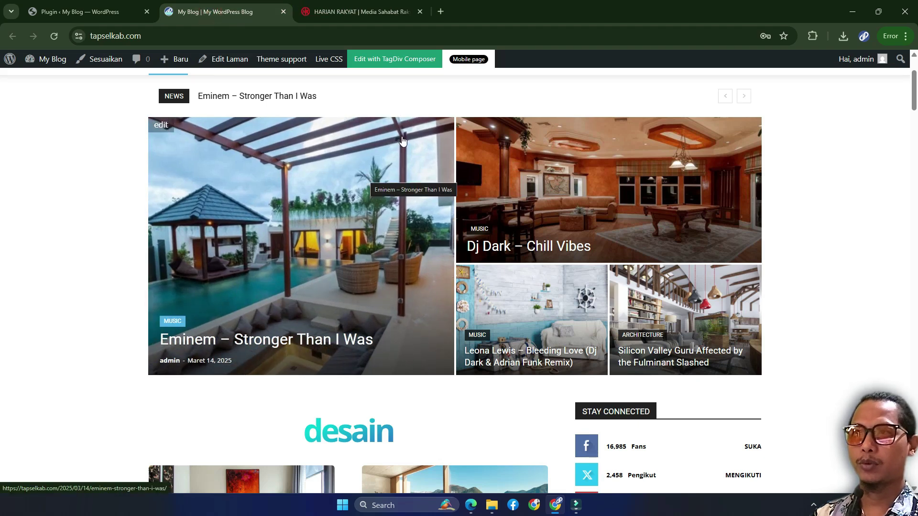
scroll(361, 179, "up", 3)
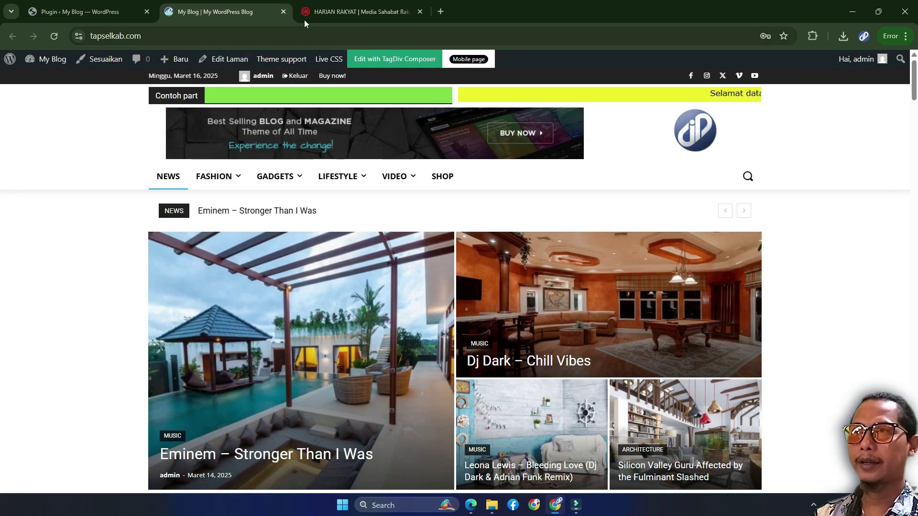
left_click(339, 9)
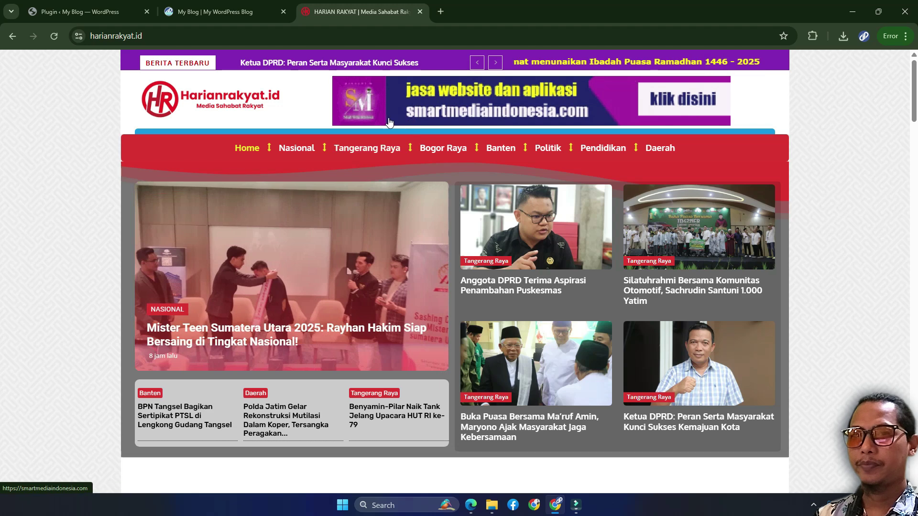
left_click(217, 12)
mouse_move(274, 174)
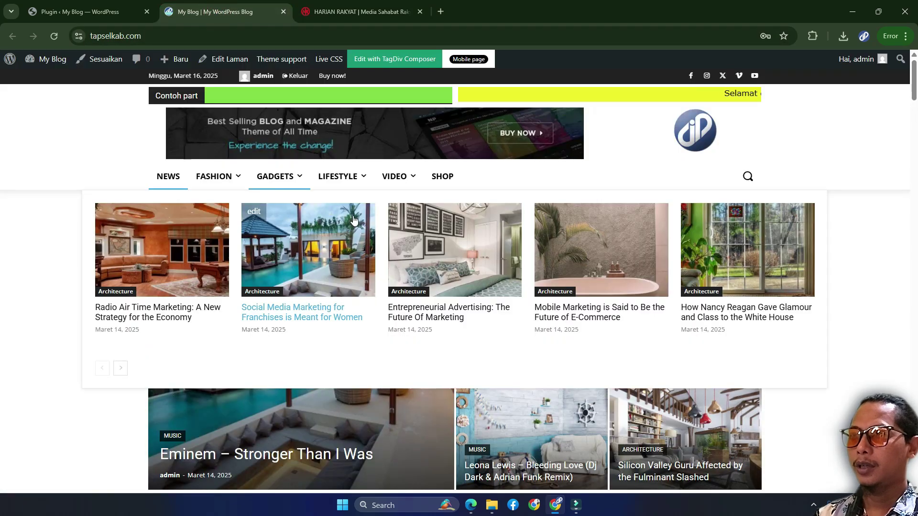
scroll(615, 215, "down", 1)
scroll(595, 261, "up", 1)
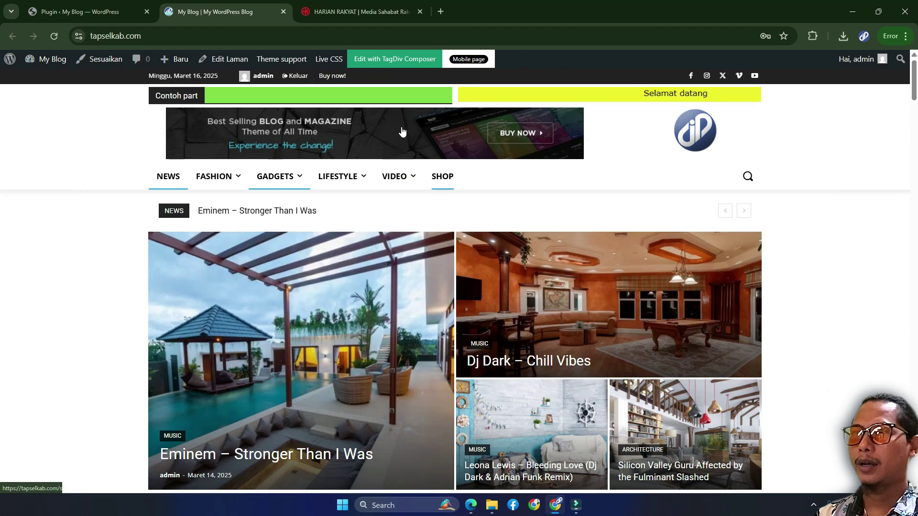
Open the homepage of tapselkab.com for editing with TagDiv Composer in a separate browser tab.
right_click(393, 58)
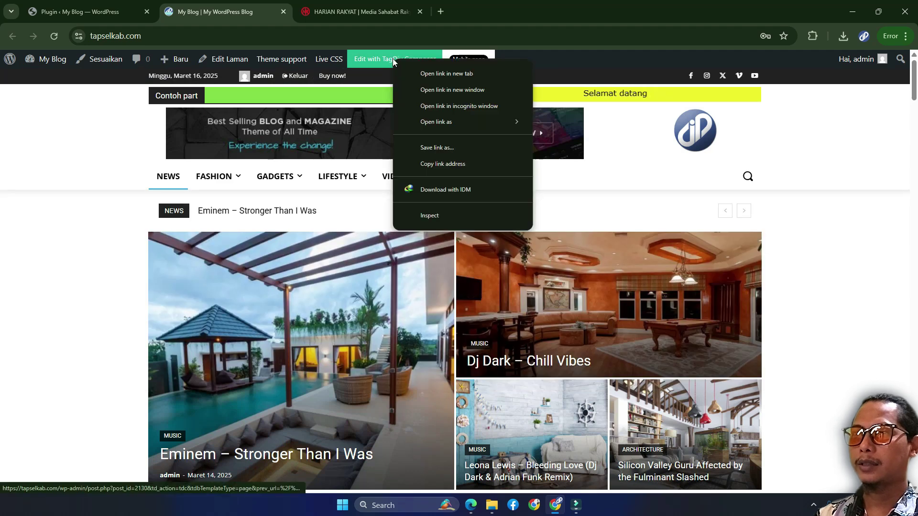
left_click(430, 73)
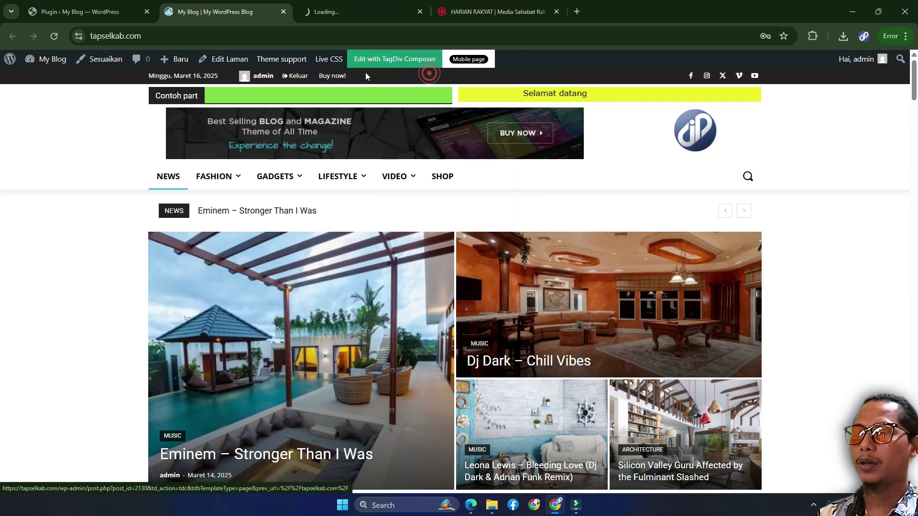
left_click(346, 5)
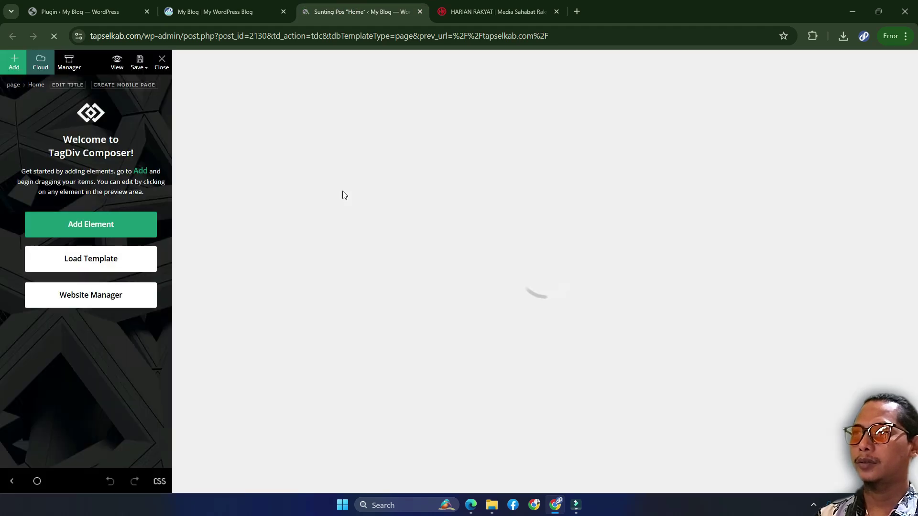
Open the Header master cloud template for editing with TD Composer in a new browser tab.
left_click(98, 14)
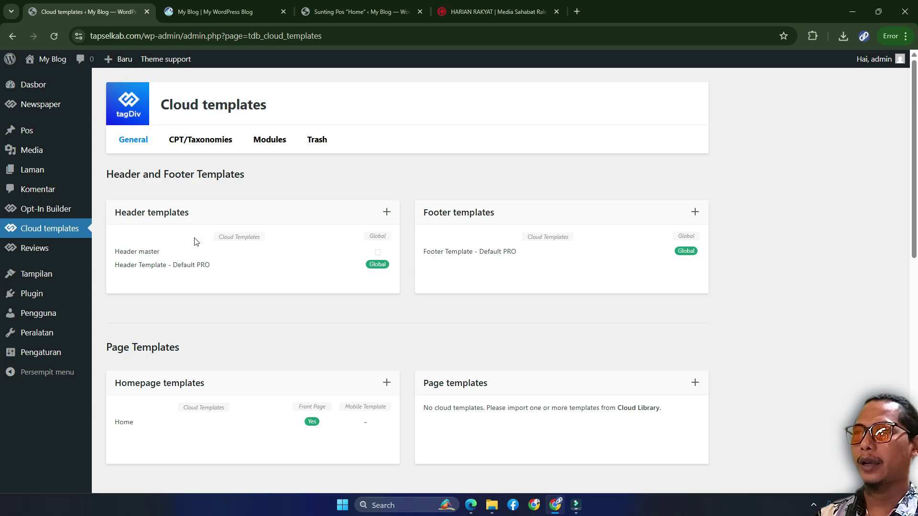
left_click(170, 253)
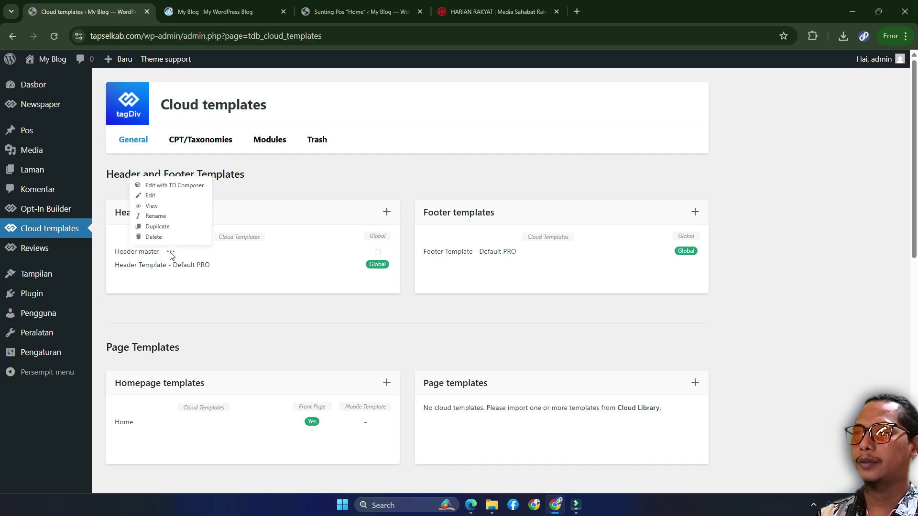
right_click(175, 190)
left_click(218, 202)
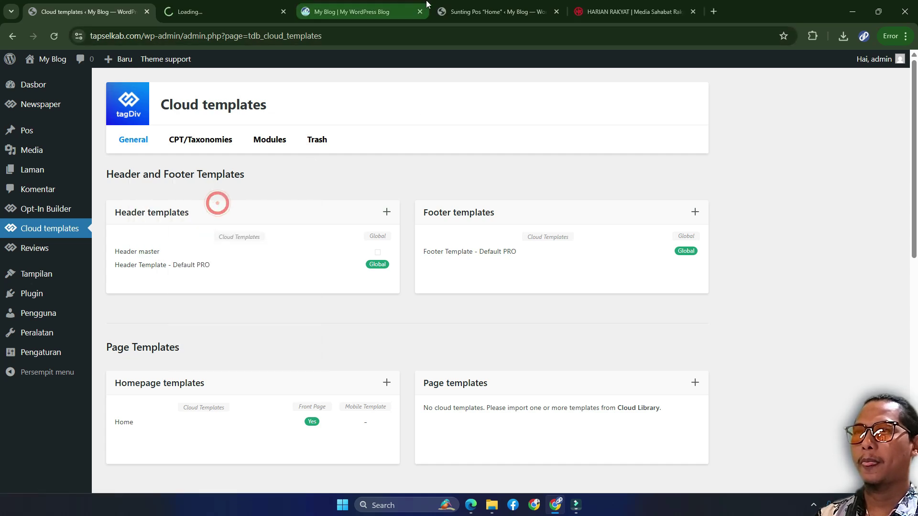
left_click(223, 11)
Place the blog's browser tab before the Header master editor and close the Home page editor.
left_click(358, 7)
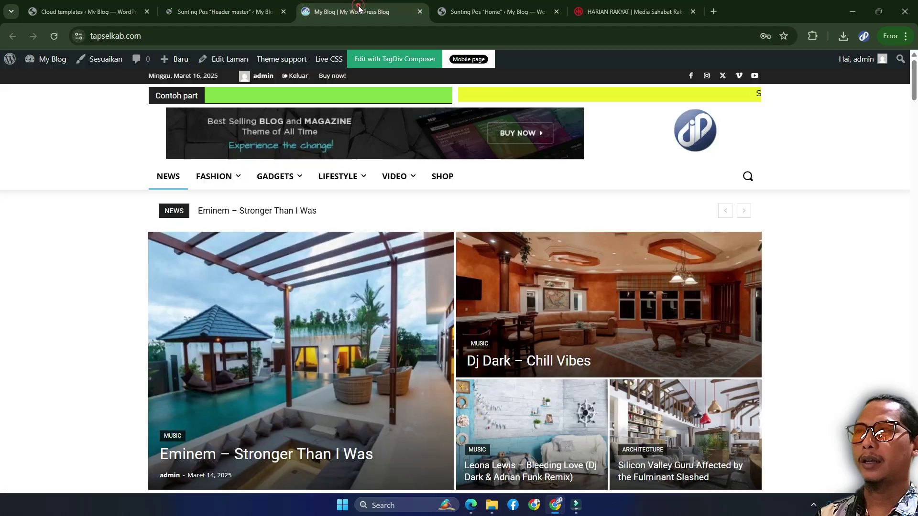
left_click_drag(359, 11, 225, 10)
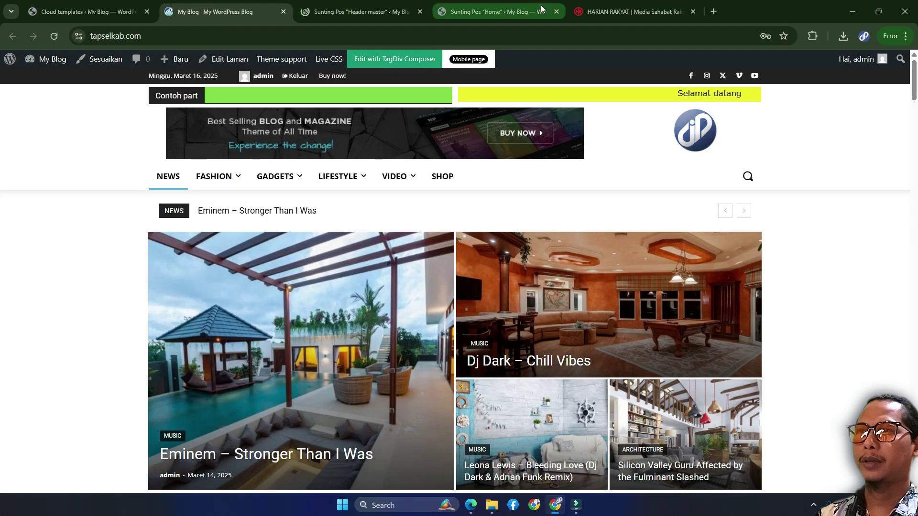
left_click(505, 12)
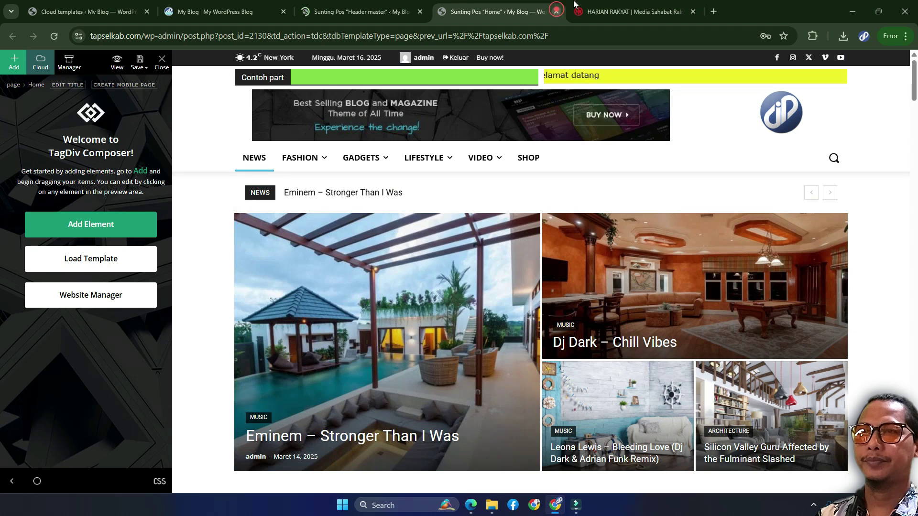
left_click(556, 11)
left_click(331, 11)
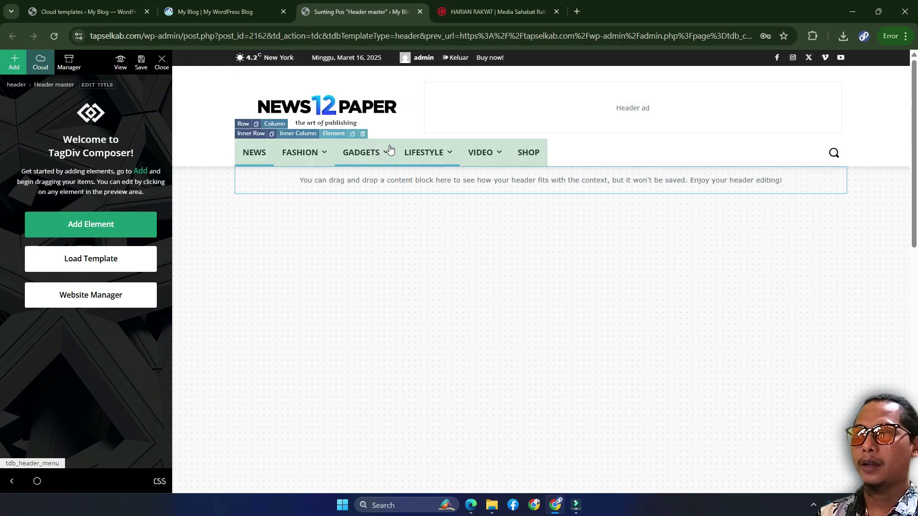
Open the Newspaper theme panel in a new browser tab from the WordPress admin.
left_click(210, 10)
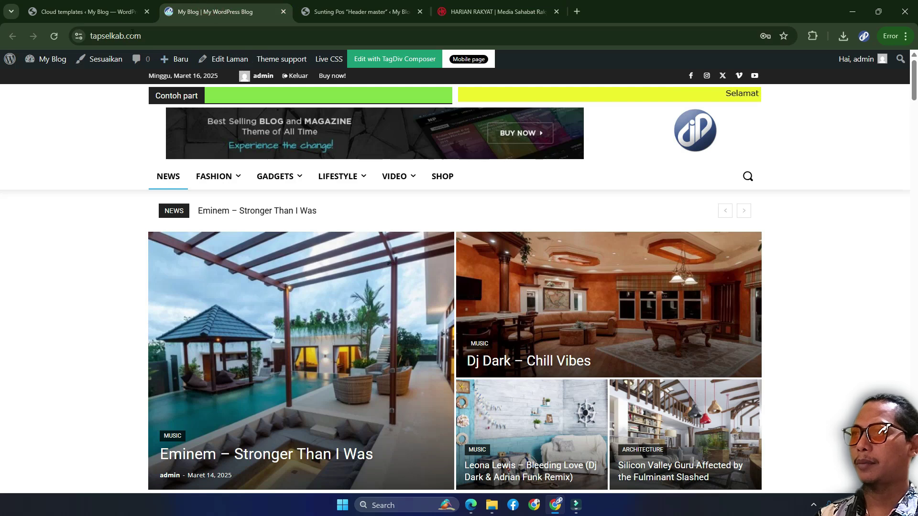
left_click(79, 9)
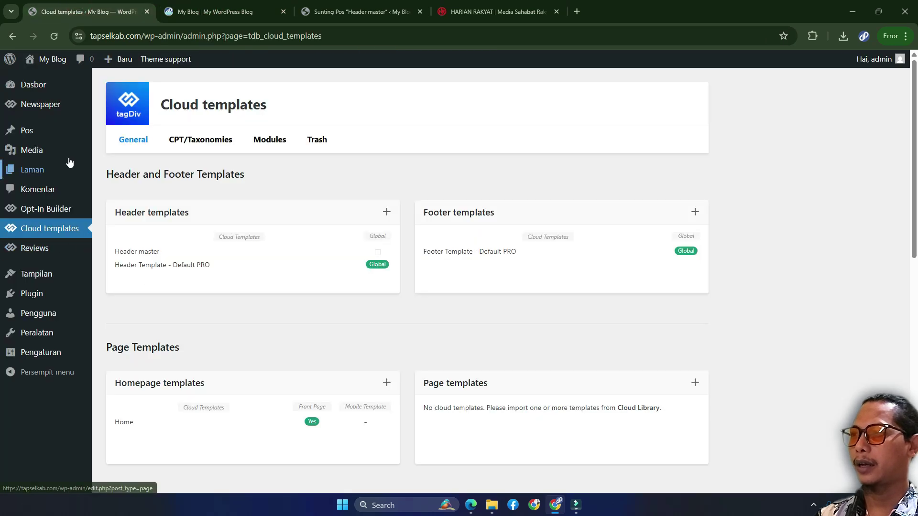
mouse_move(48, 110)
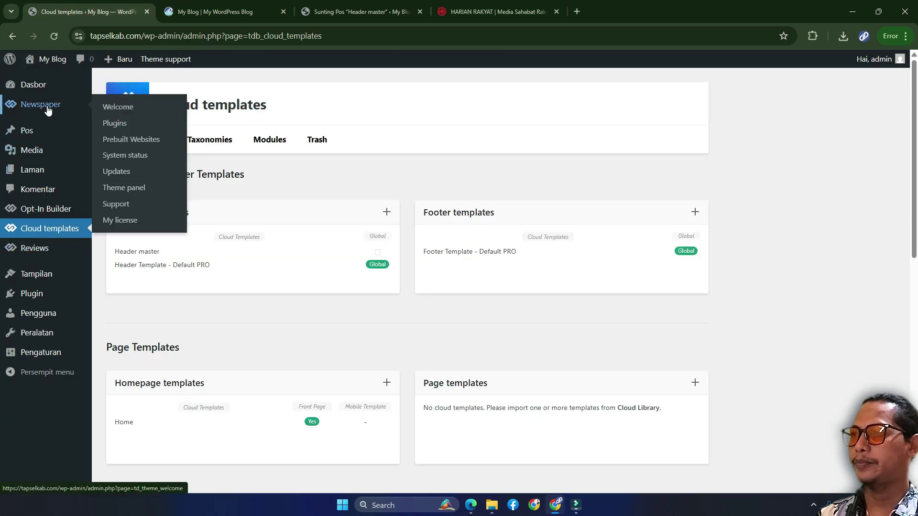
right_click(122, 193)
left_click(166, 197)
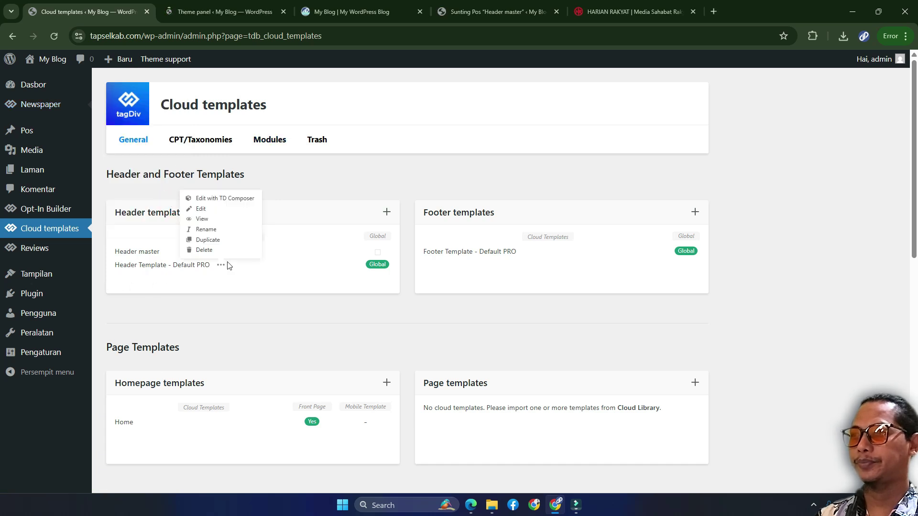
left_click(220, 10)
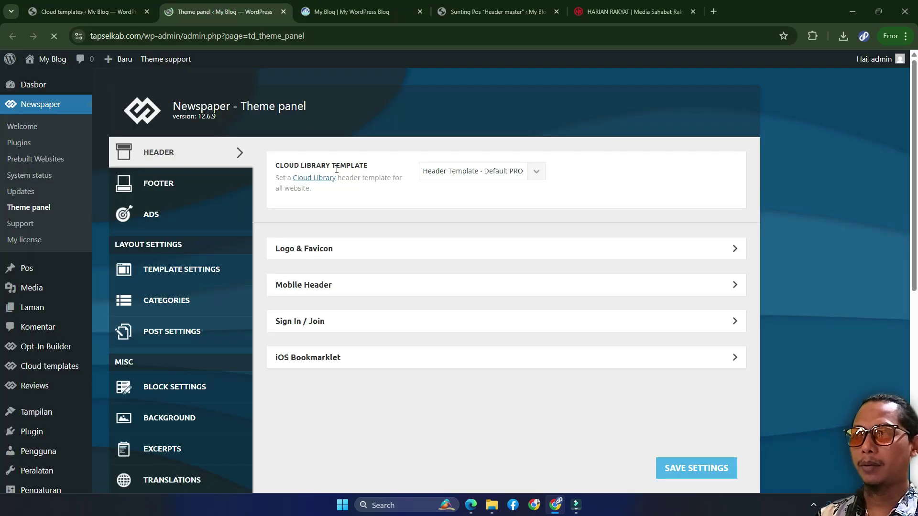
Set the site-wide header's cloud library template to Header master and save the theme settings.
left_click(539, 173)
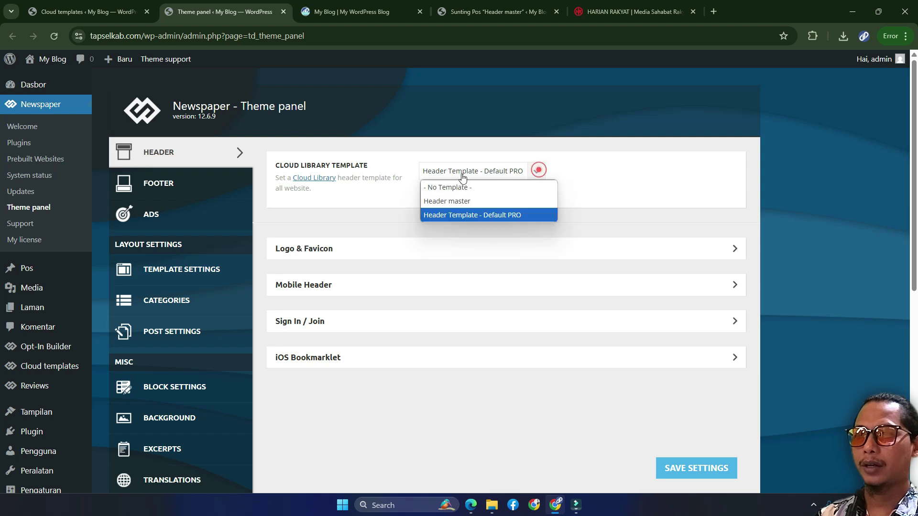
left_click(443, 202)
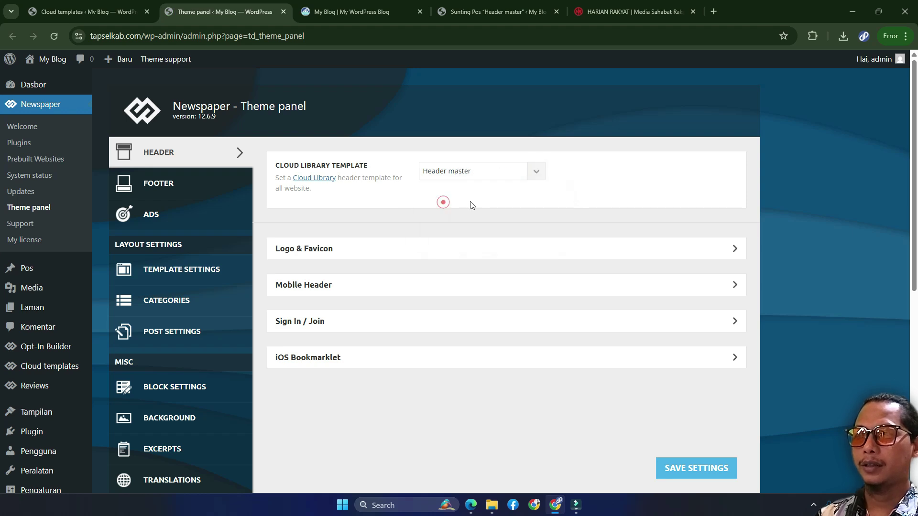
left_click(691, 469)
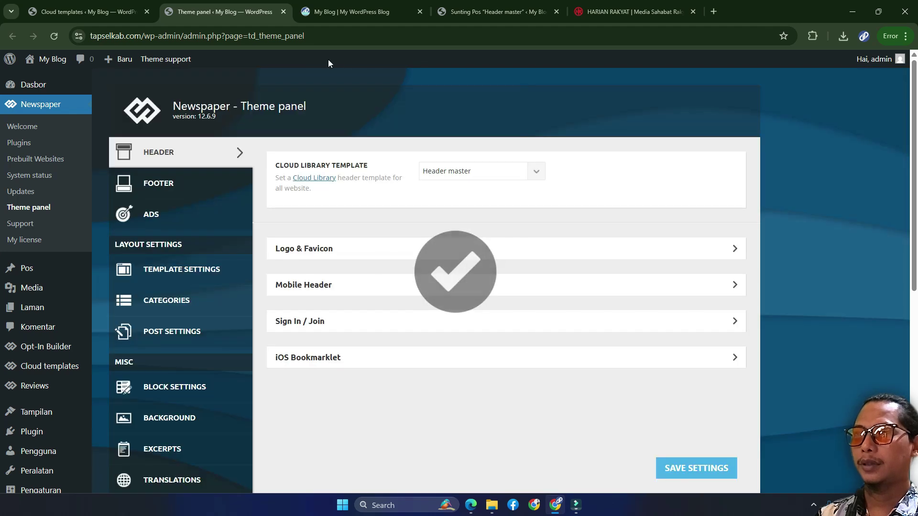
Reload the blog's homepage and check its header and content.
left_click(359, 9)
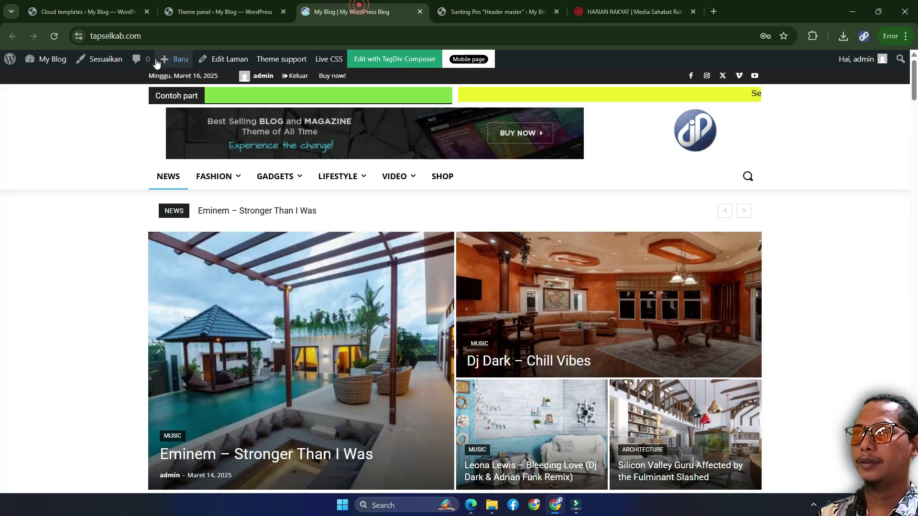
left_click(56, 34)
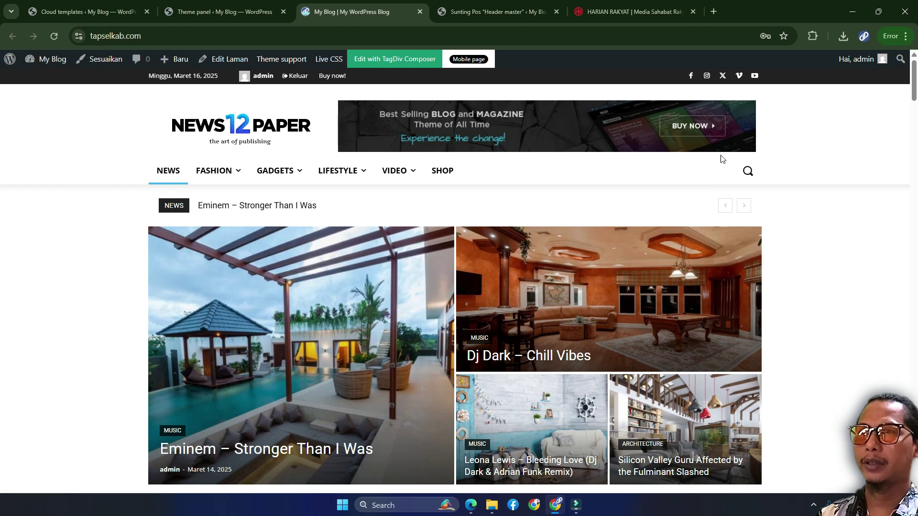
scroll(432, 312, "down", 2)
scroll(432, 312, "up", 2)
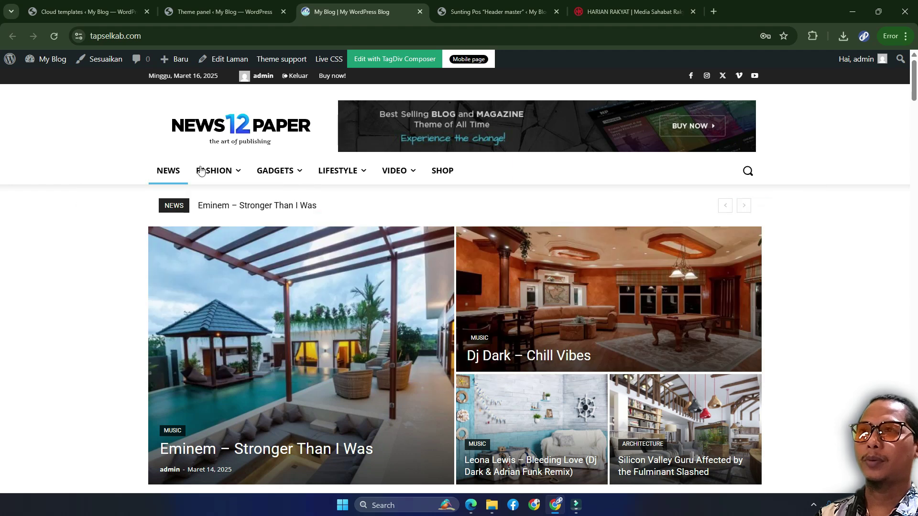
Open the header logo's settings in the Header master editor and compare with the harianrakyat.id header.
left_click(497, 12)
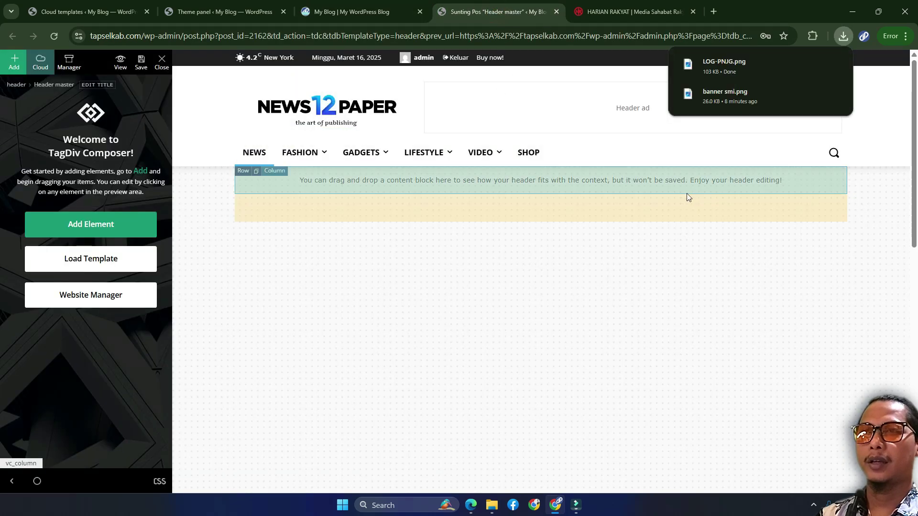
left_click(493, 294)
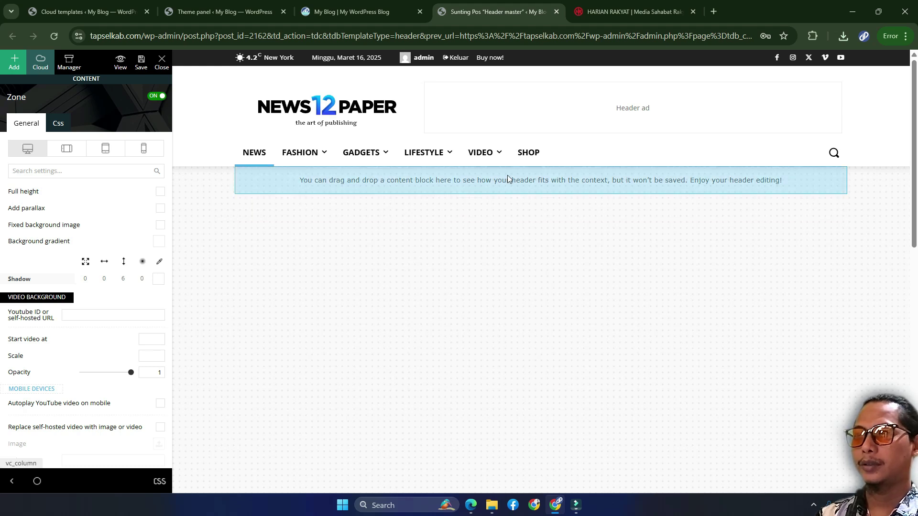
left_click(331, 117)
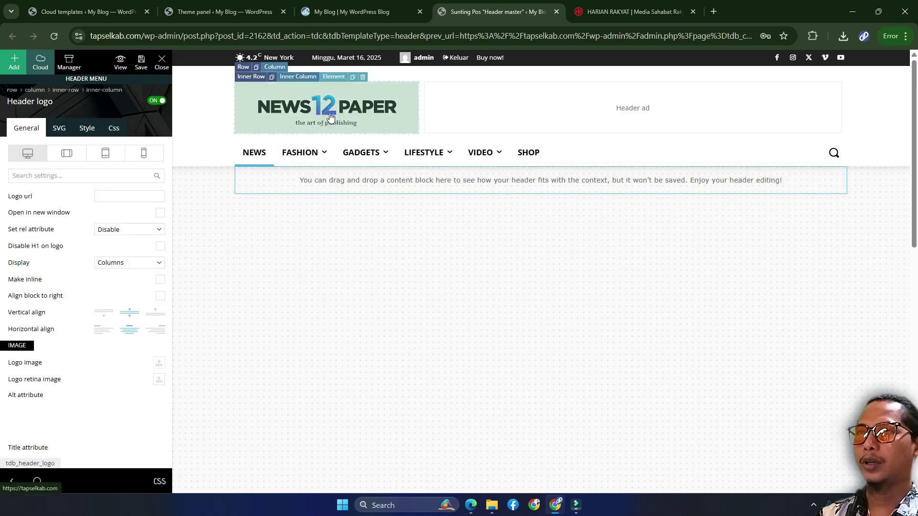
left_click(631, 12)
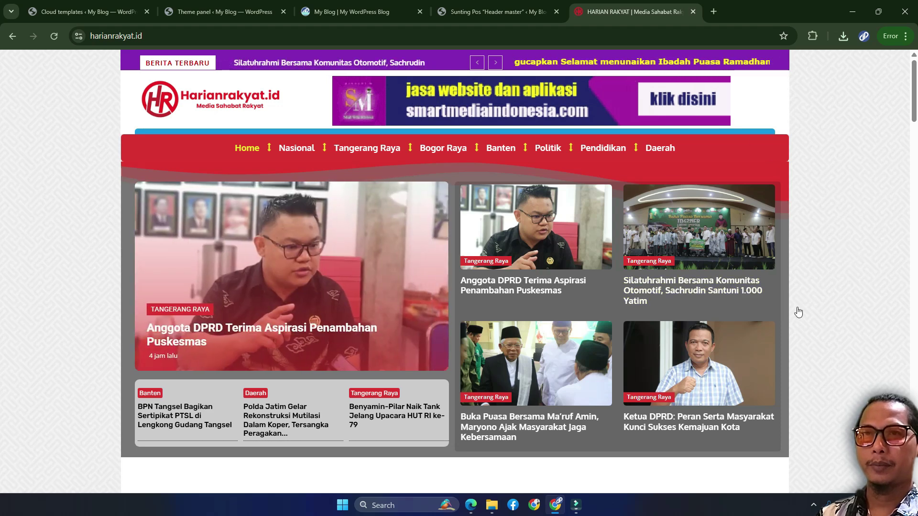
Compare the Header master layout in the editor with the blog's live homepage header.
left_click(498, 11)
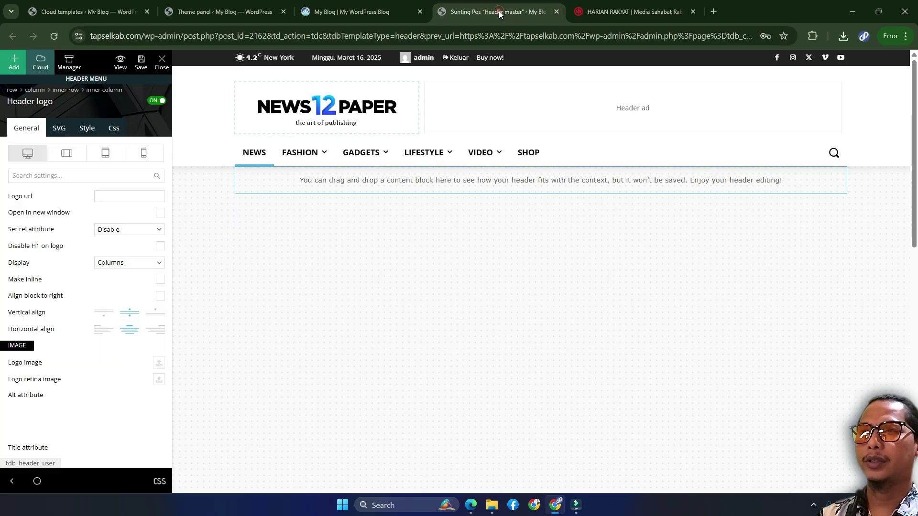
left_click(626, 11)
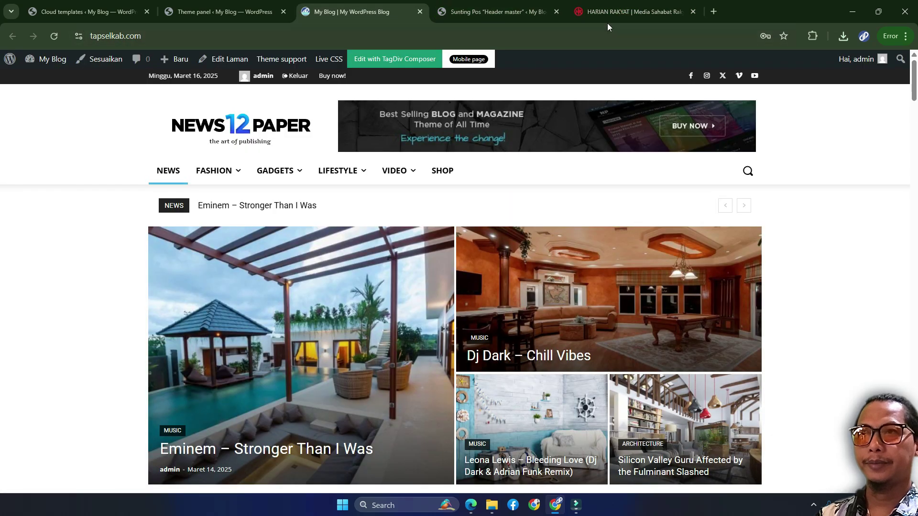
left_click(481, 10)
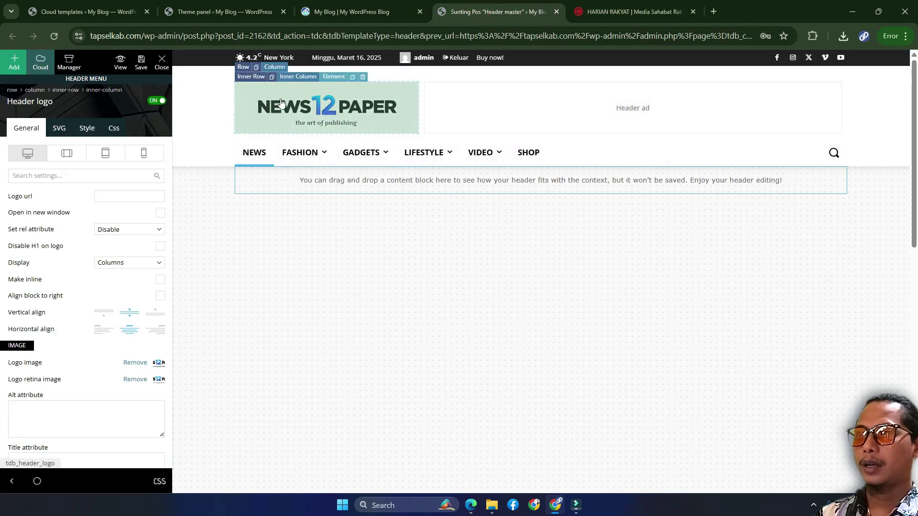
Remove the logo image and the logo retina image from the header logo element.
left_click(243, 67)
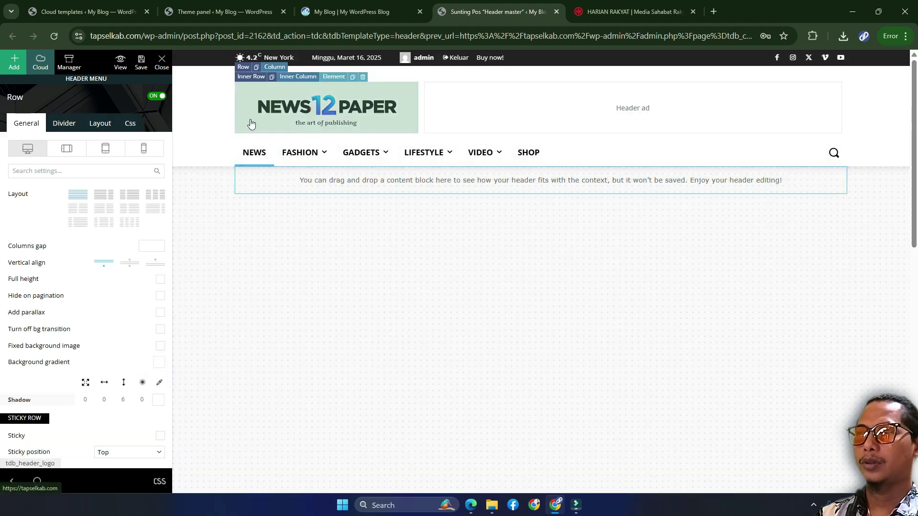
left_click(251, 124)
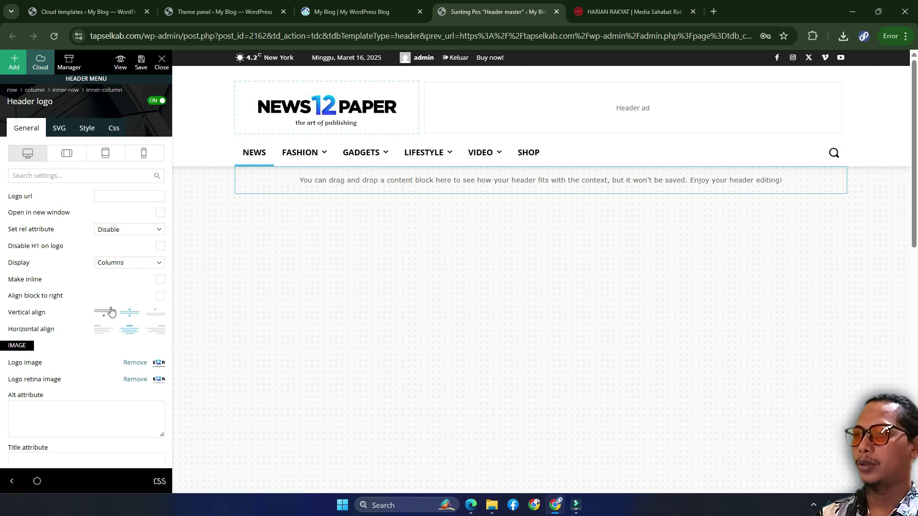
scroll(121, 347, "down", 1)
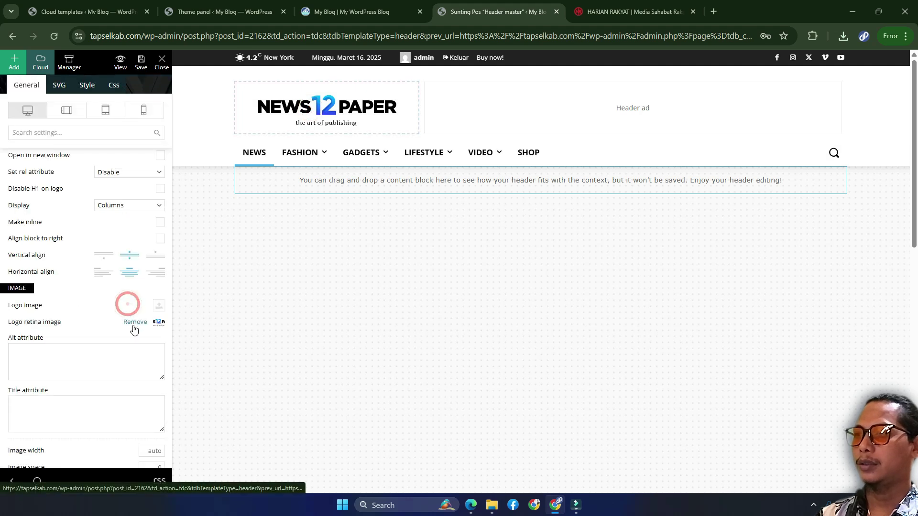
left_click(135, 321)
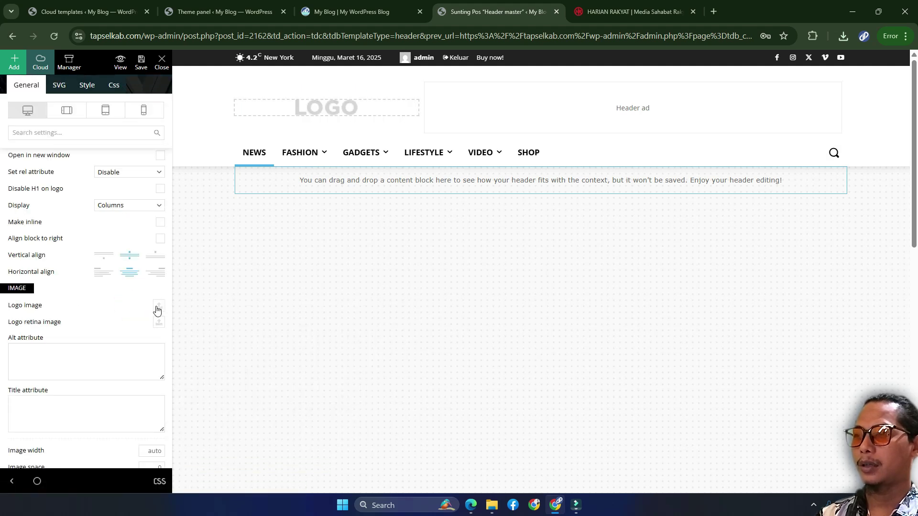
Upload LOG-PNJG.png from the Pictures folder and insert it as the header's logo image.
left_click(158, 308)
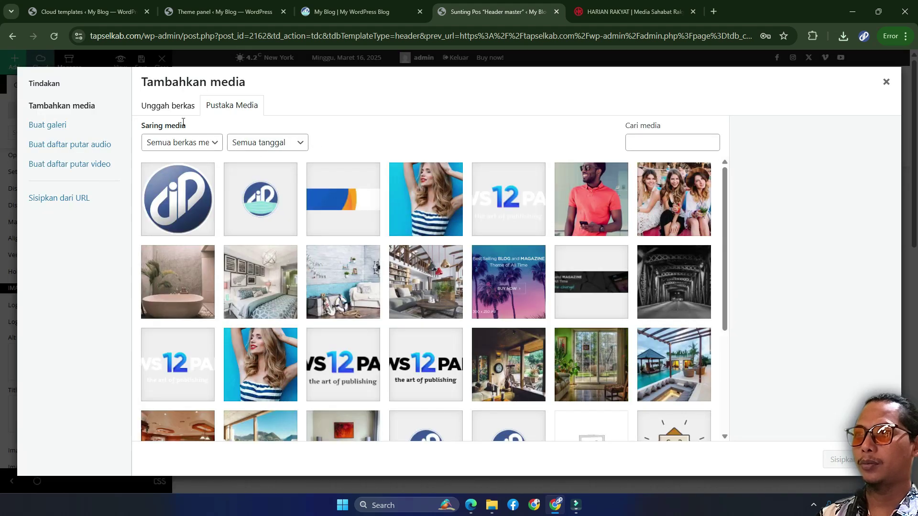
left_click(166, 108)
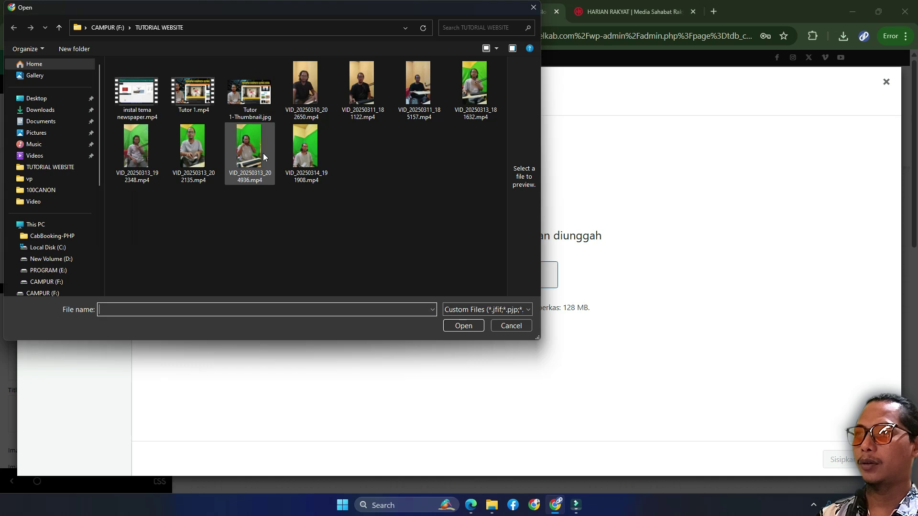
left_click(50, 133)
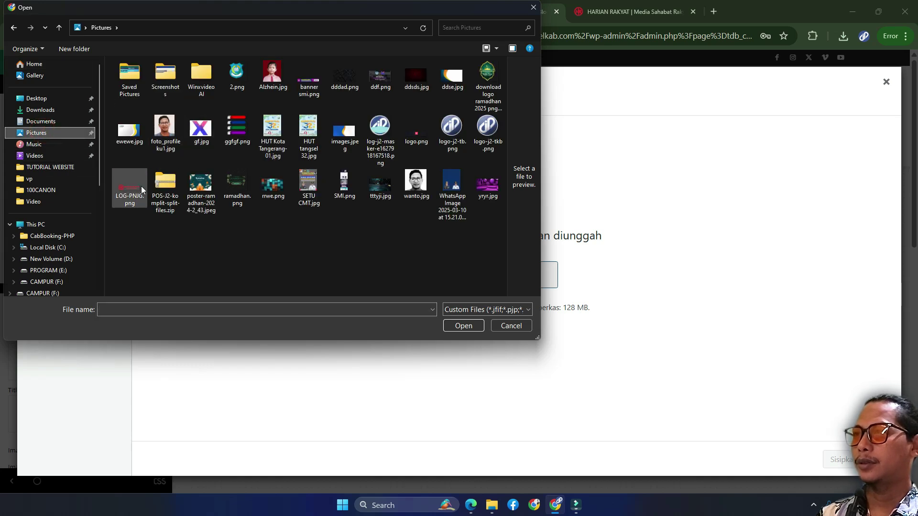
left_click(127, 195)
left_click(463, 326)
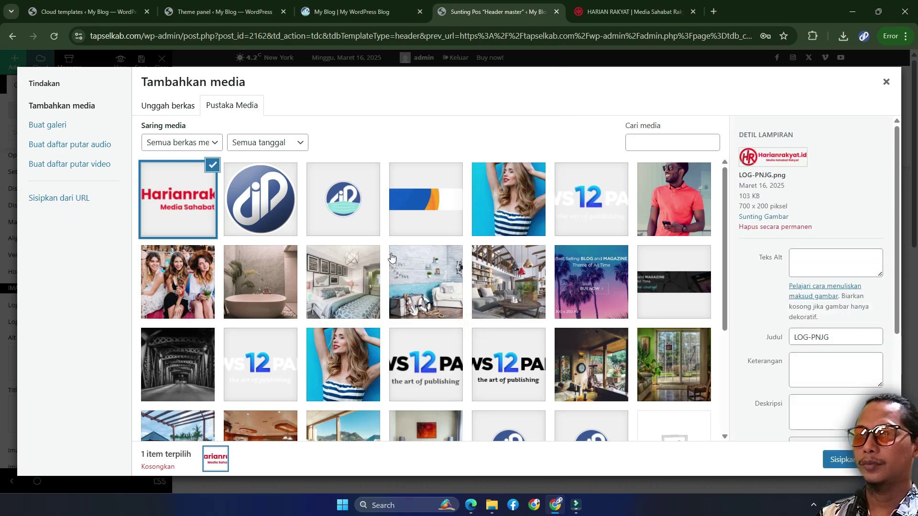
left_click(842, 460)
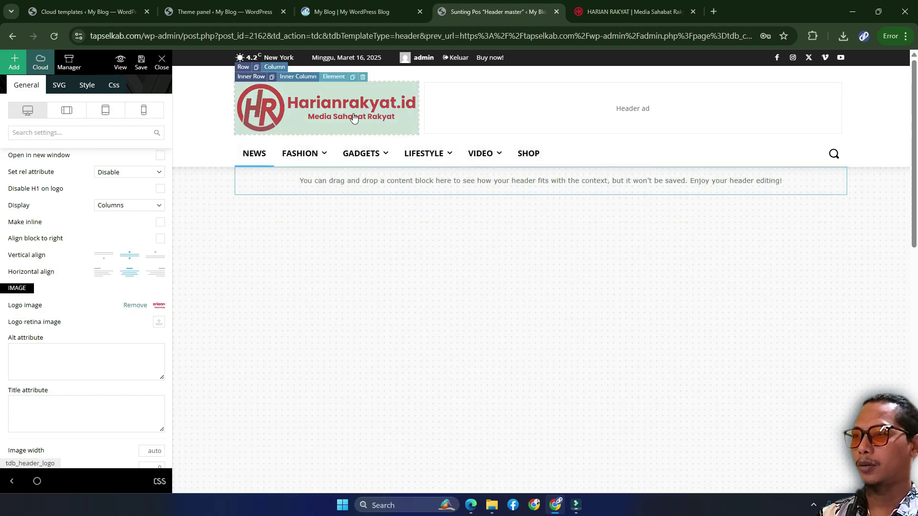
Set the logo retina image to the LOG-PNJG.png file in the media library.
left_click(159, 322)
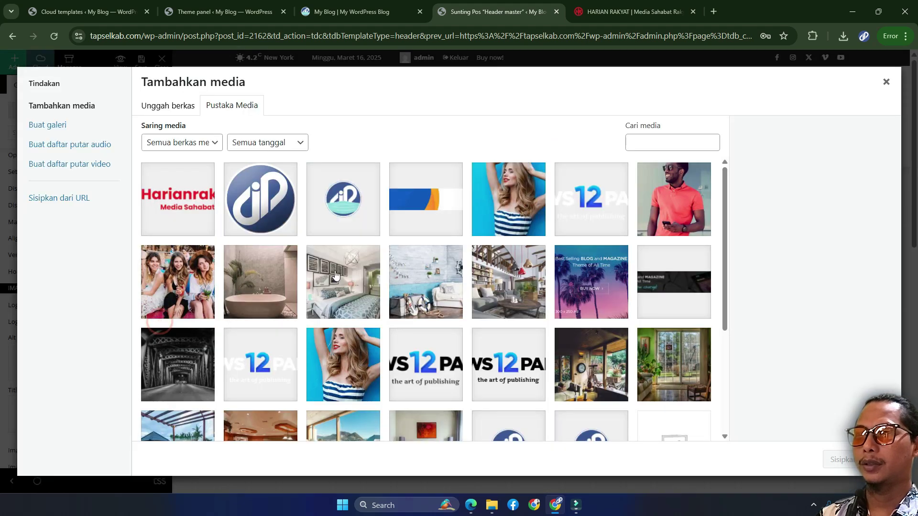
left_click(181, 208)
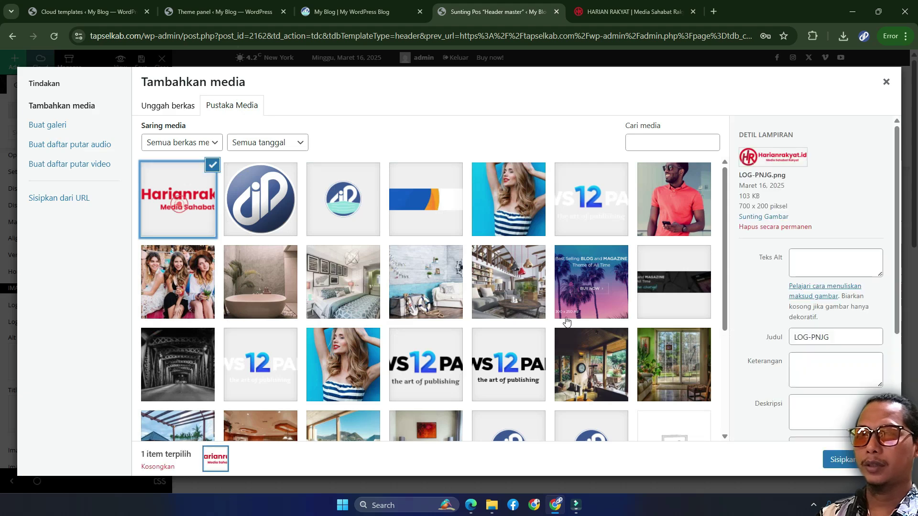
left_click(845, 459)
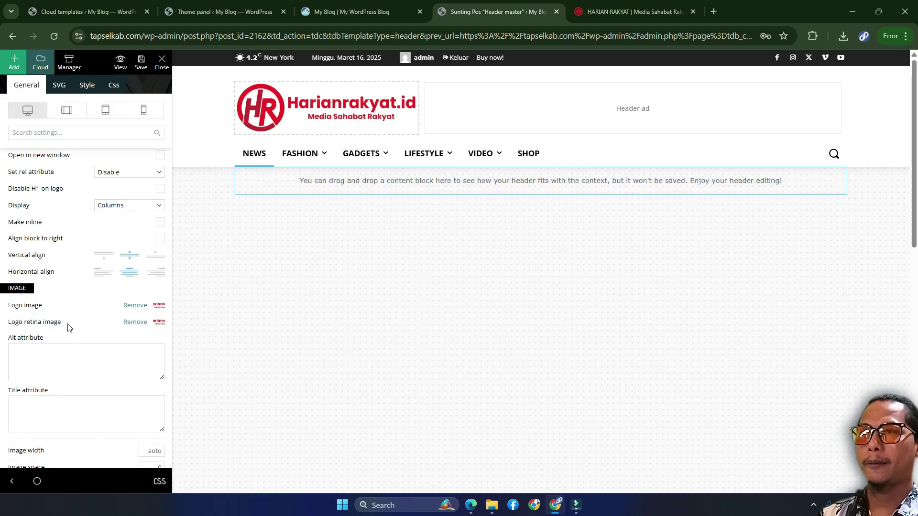
Clear the header ad box's assigned ad spot, resetting it to "- Select an ad spot".
left_click(605, 108)
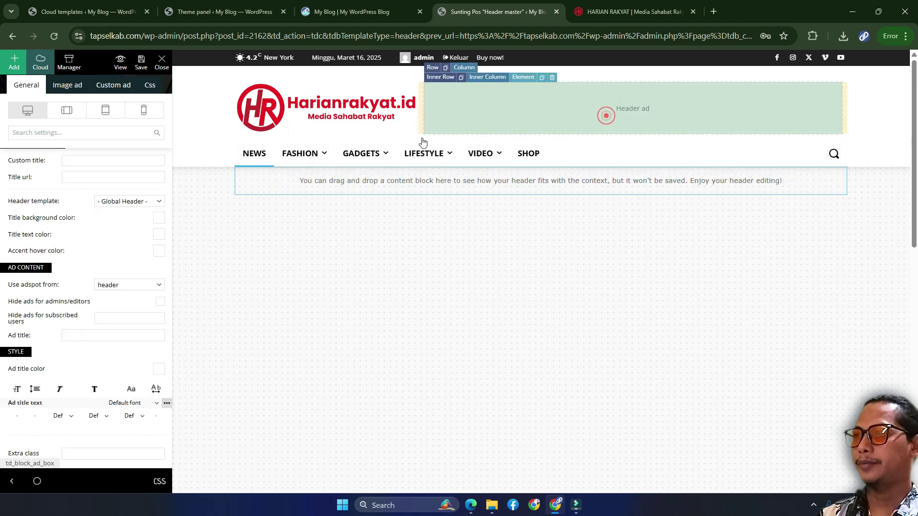
left_click(69, 132)
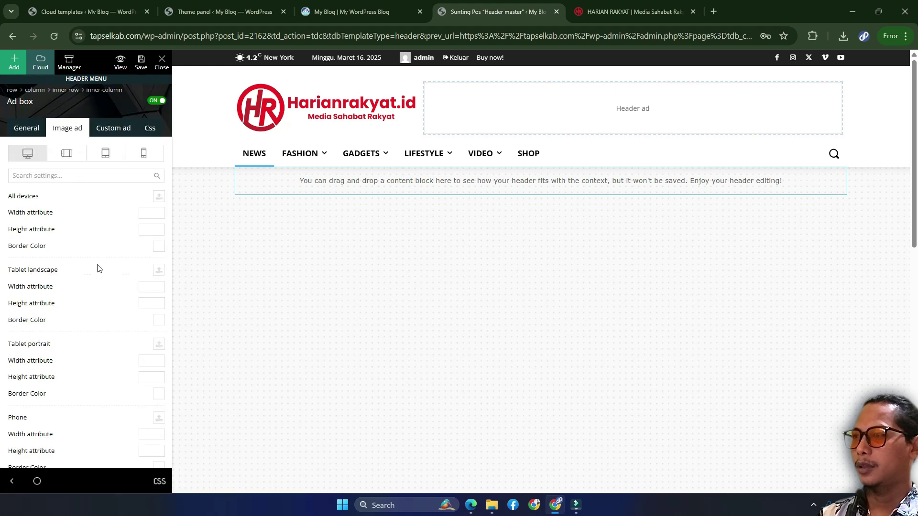
left_click(26, 127)
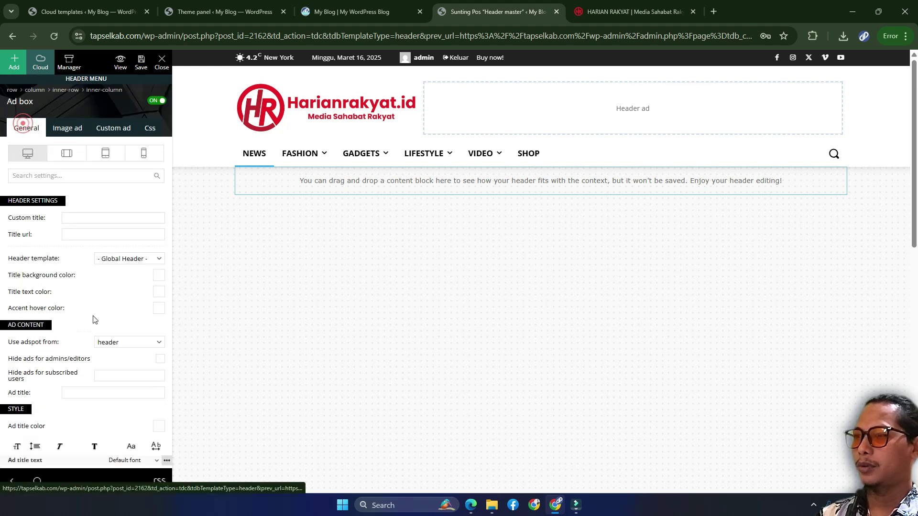
left_click(141, 344)
left_click(119, 355)
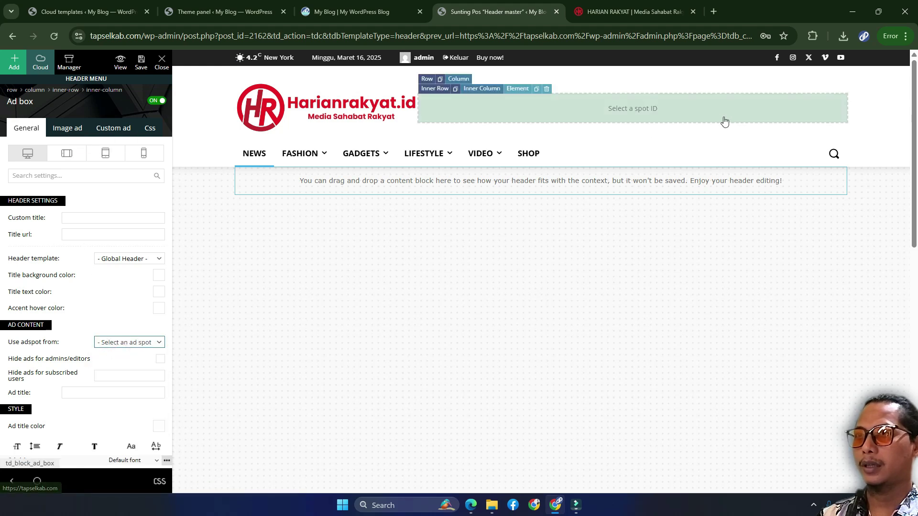
Upload banner smi.png from the Pictures folder and insert it as the ad box's image ad for all devices.
left_click(67, 127)
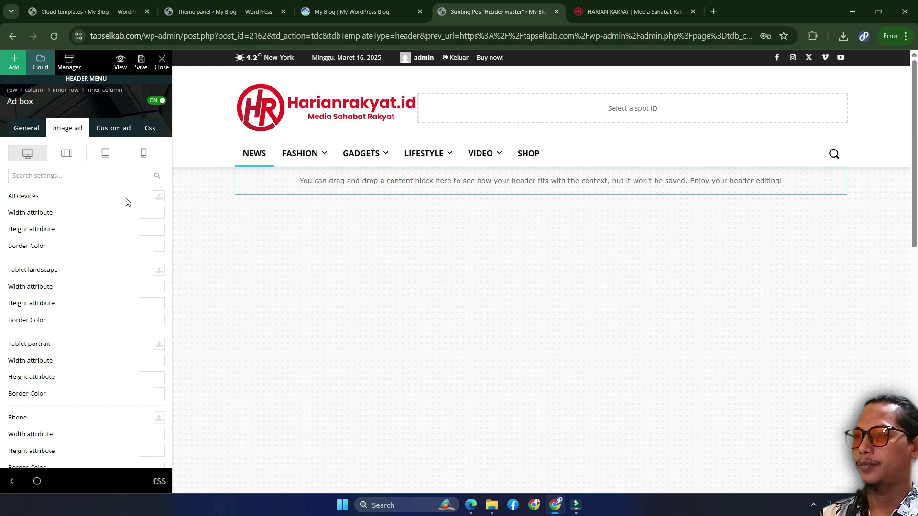
left_click(159, 200)
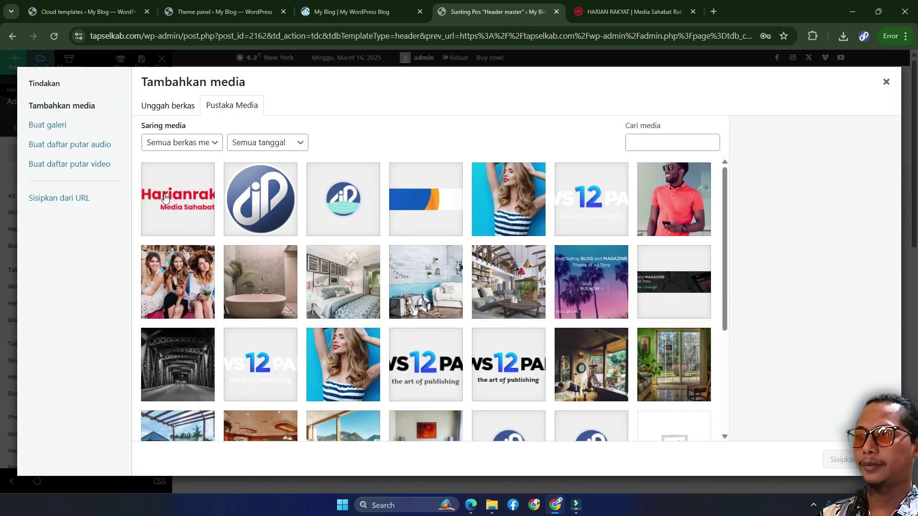
left_click(175, 110)
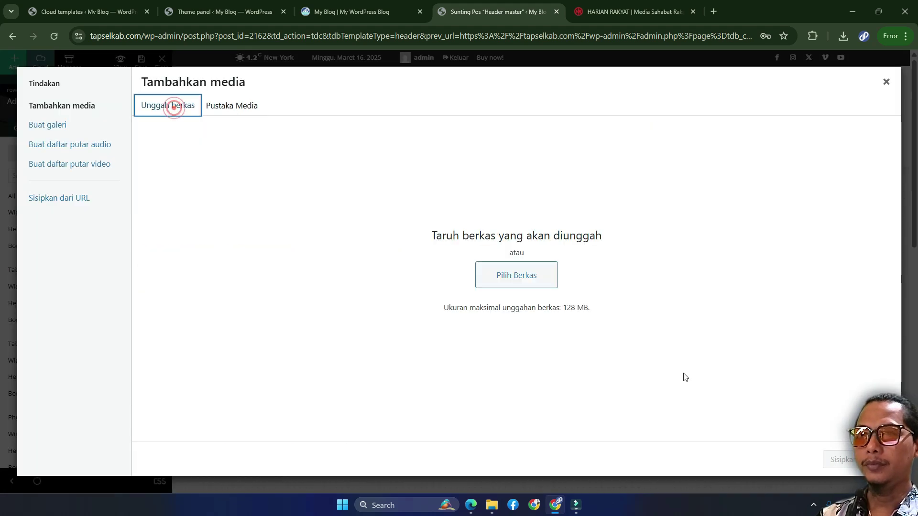
left_click(514, 280)
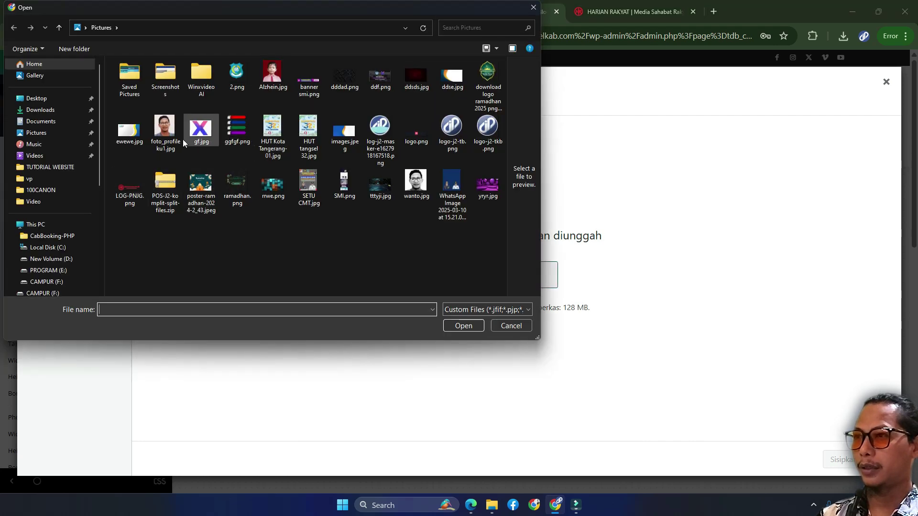
left_click(312, 80)
left_click(462, 326)
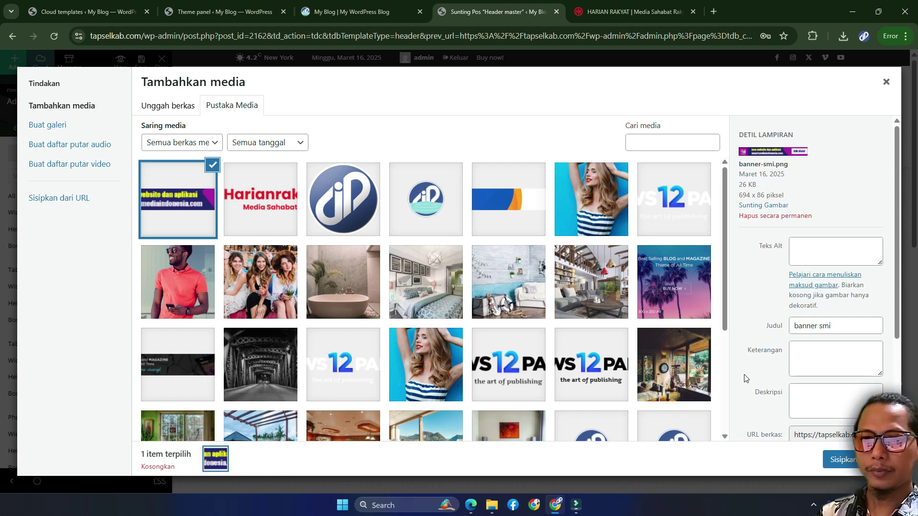
left_click(842, 460)
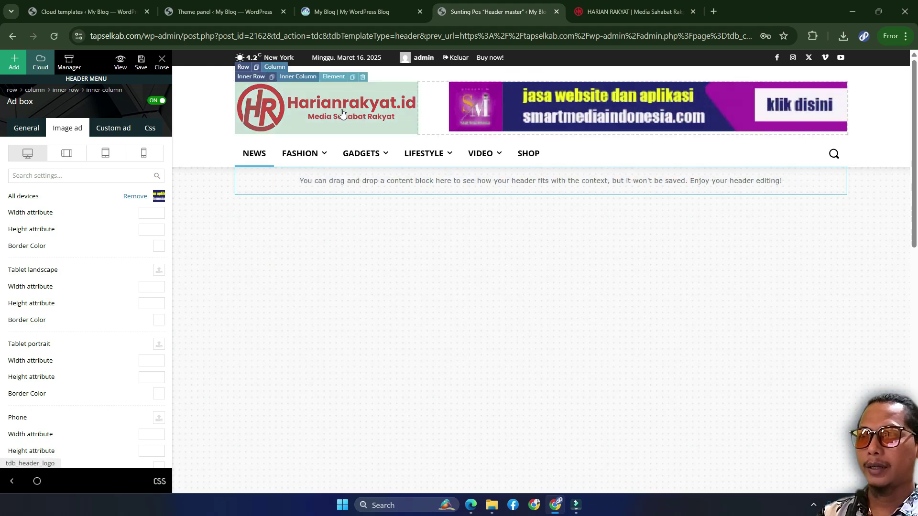
Save the header and check the blog's homepage header against harianrakyat.id.
left_click(614, 10)
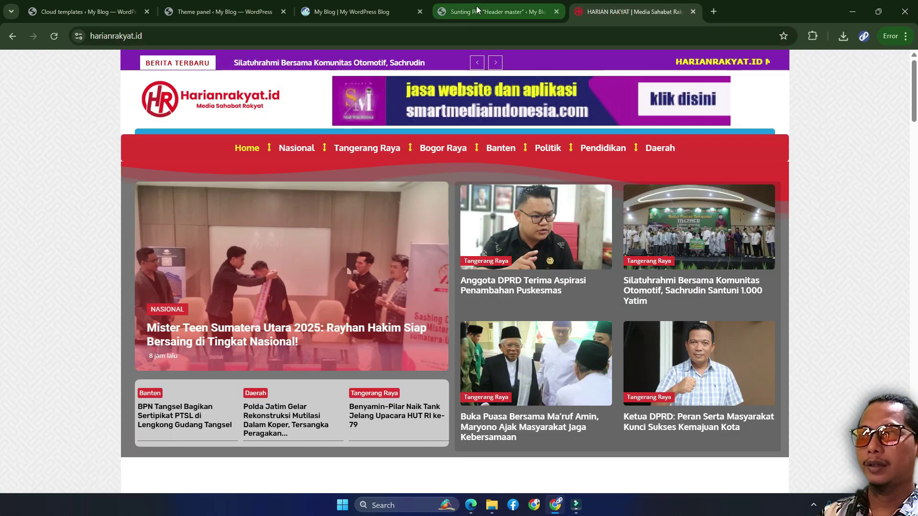
left_click(476, 11)
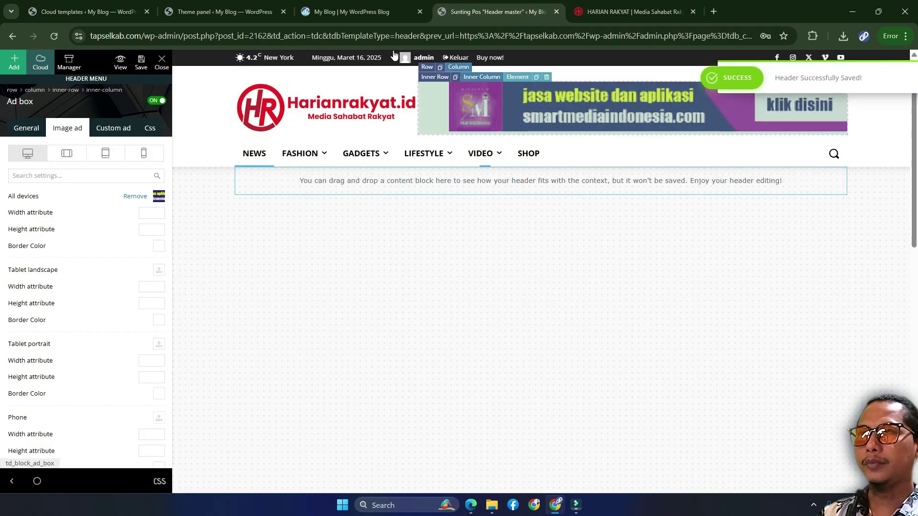
left_click(354, 12)
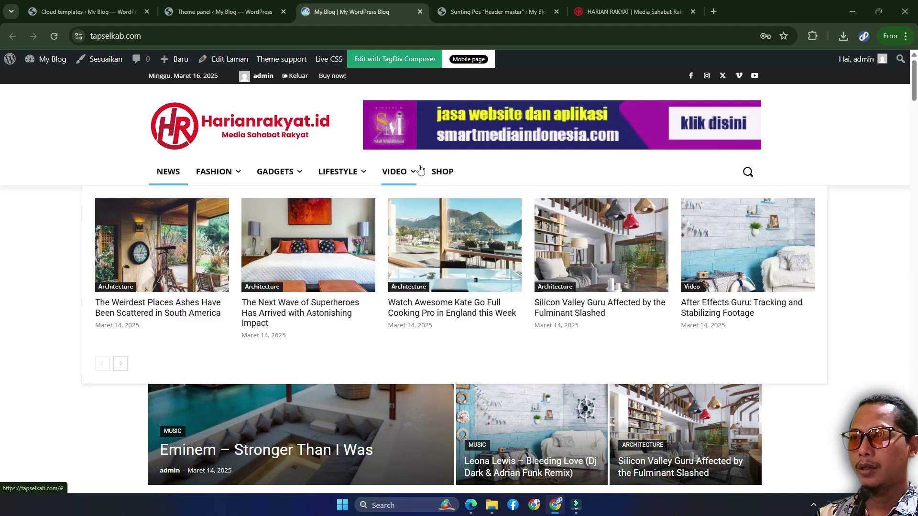
left_click(601, 14)
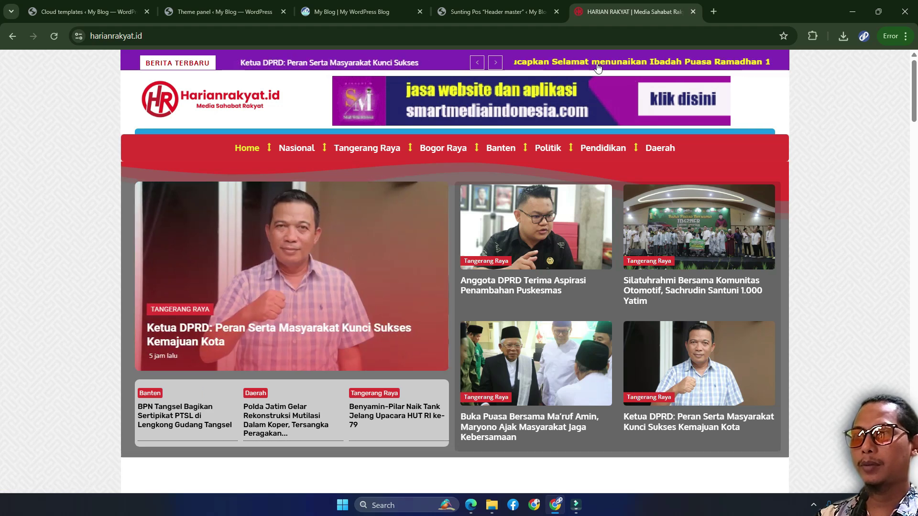
Delete the weather element from the top bar of the Header master template.
left_click(468, 8)
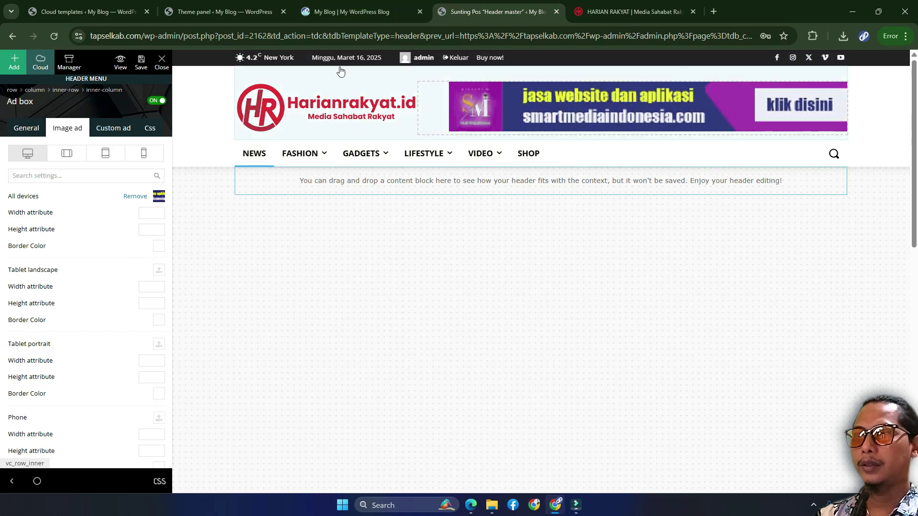
left_click(243, 55)
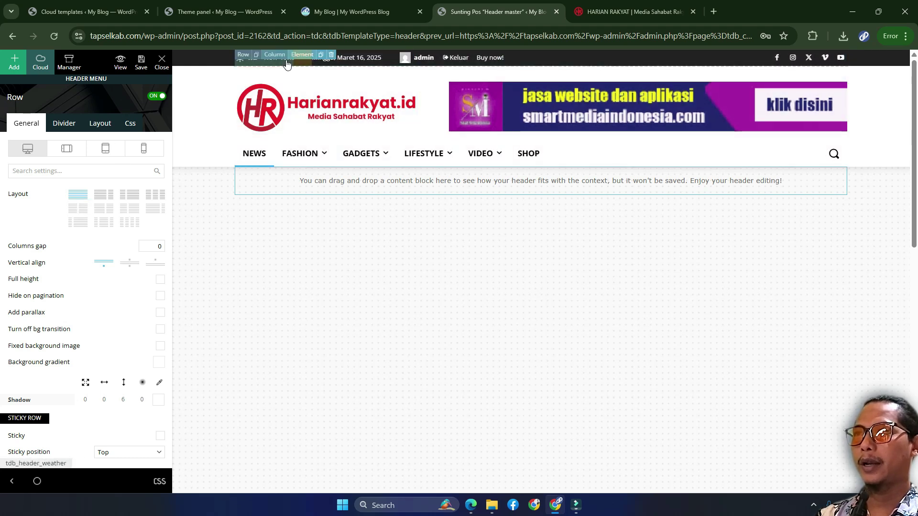
left_click(331, 56)
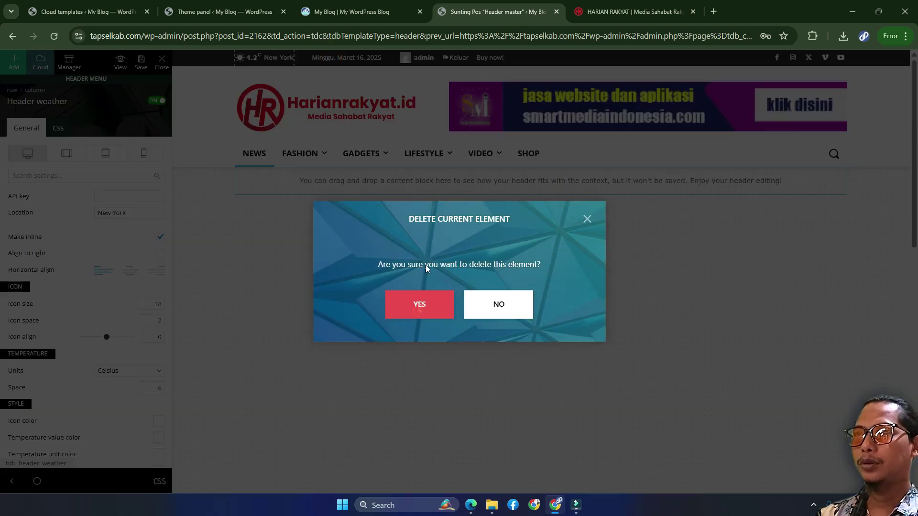
left_click(419, 311)
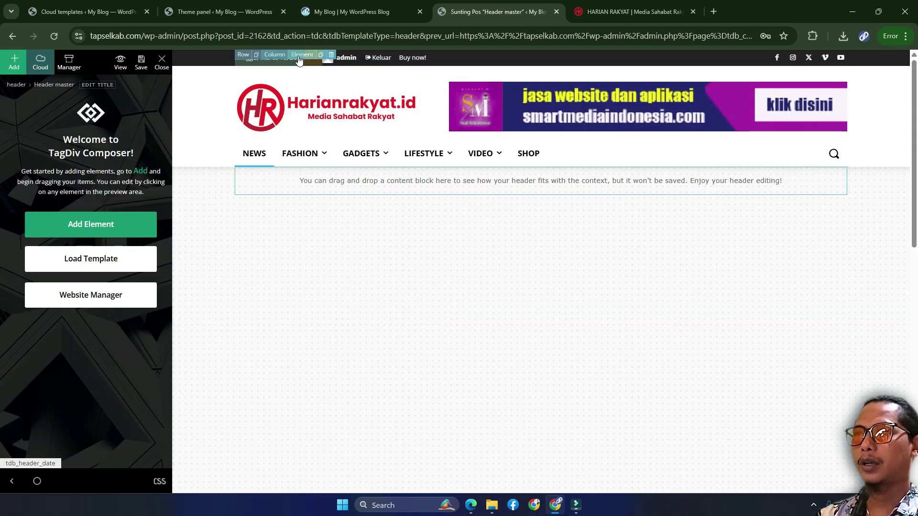
left_click(299, 58)
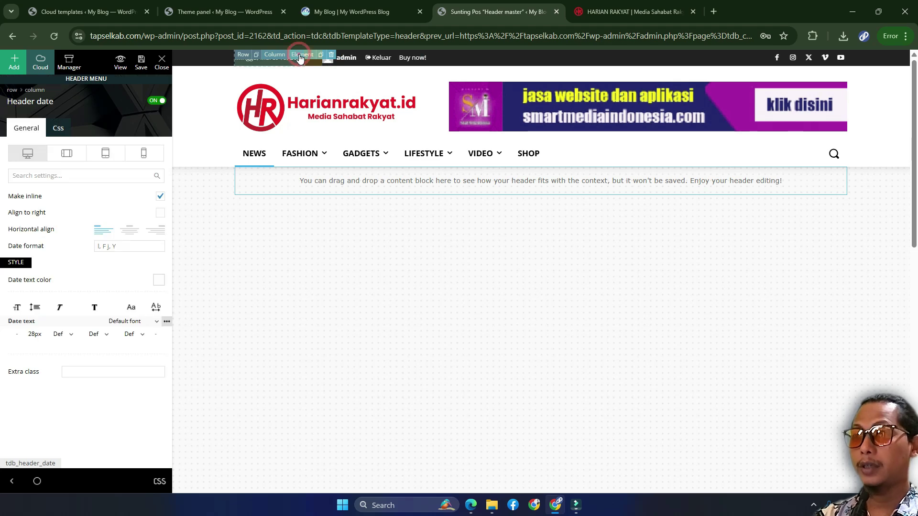
key("Delete")
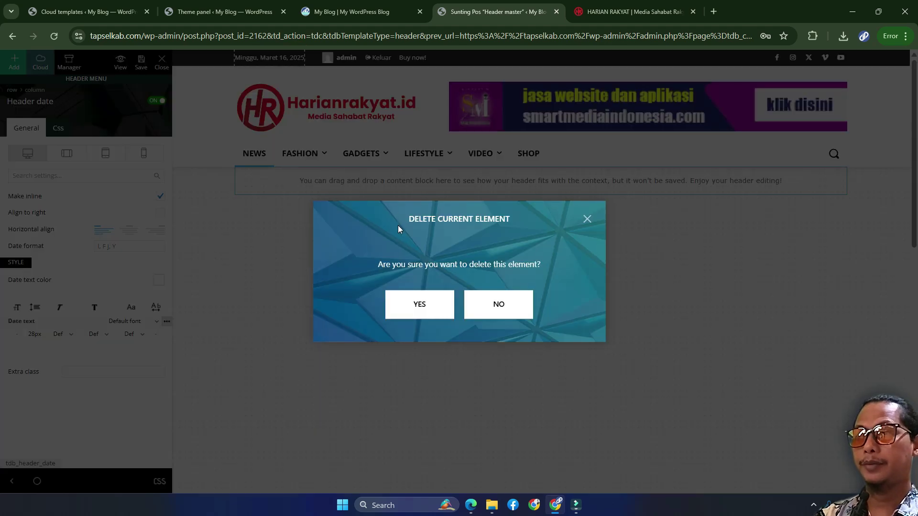
key("Escape")
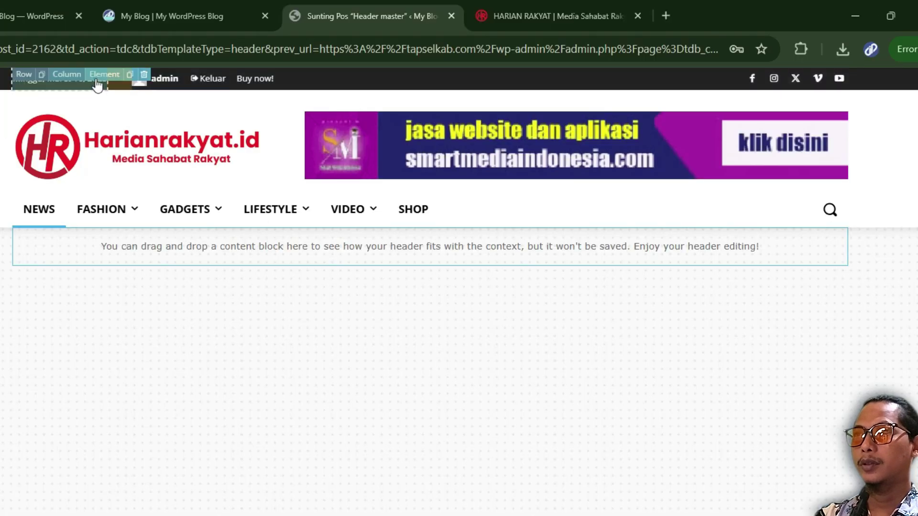
Delete the date, login and Buy now elements from the header's top bar.
left_click(144, 75)
left_click(260, 423)
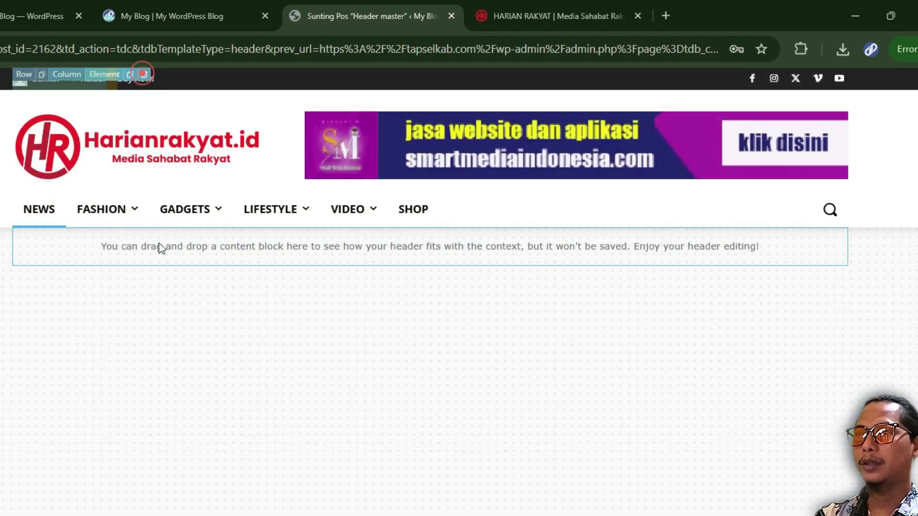
left_click(144, 74)
left_click(262, 421)
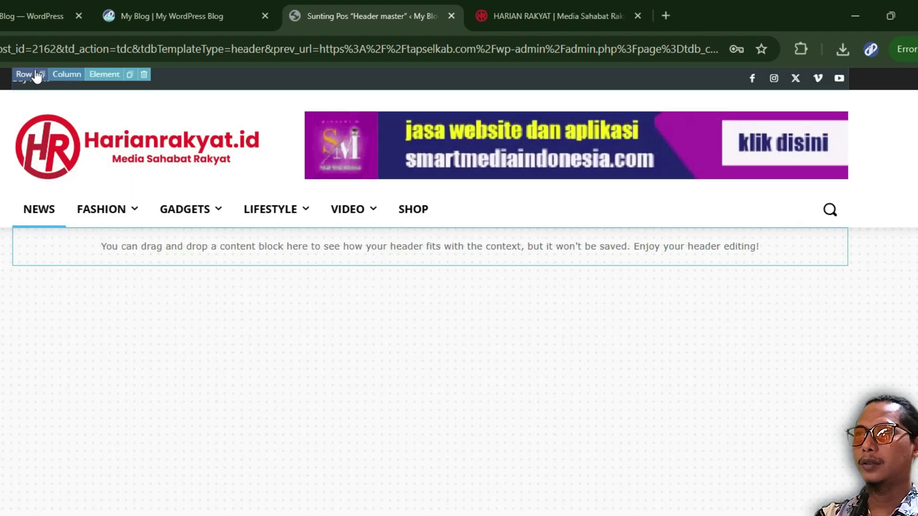
left_click(144, 75)
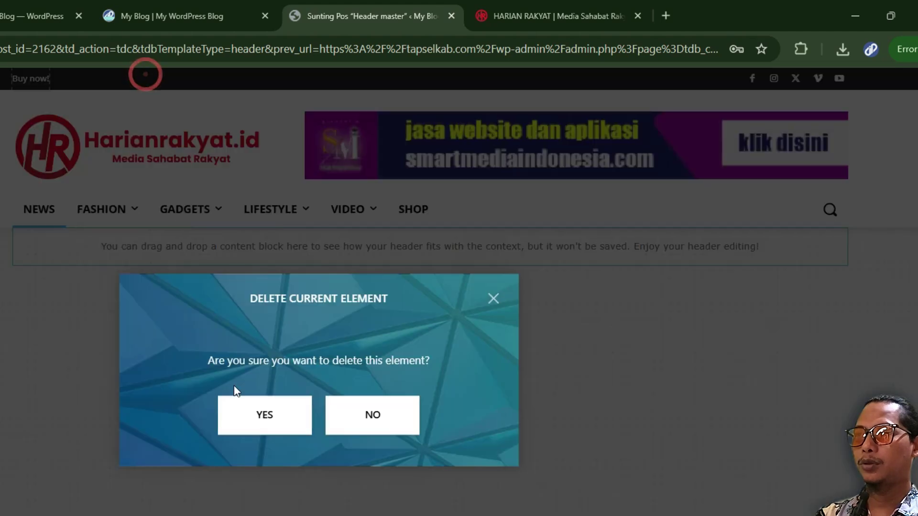
left_click(269, 409)
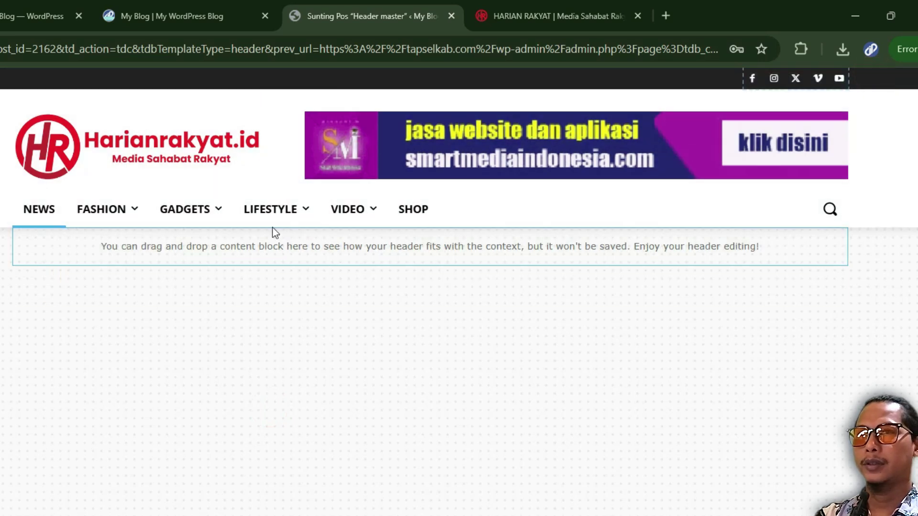
Delete the social icons element from the top bar, leaving the column empty.
mouse_move(801, 78)
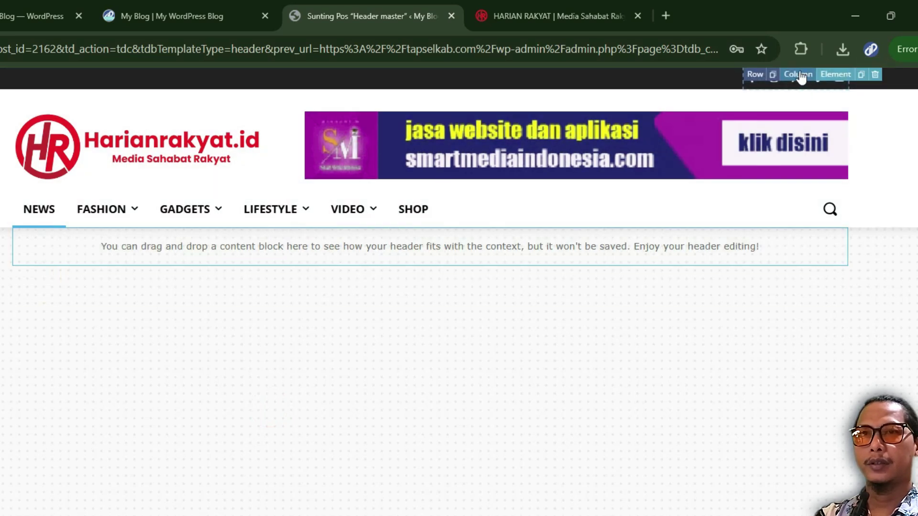
left_click(876, 75)
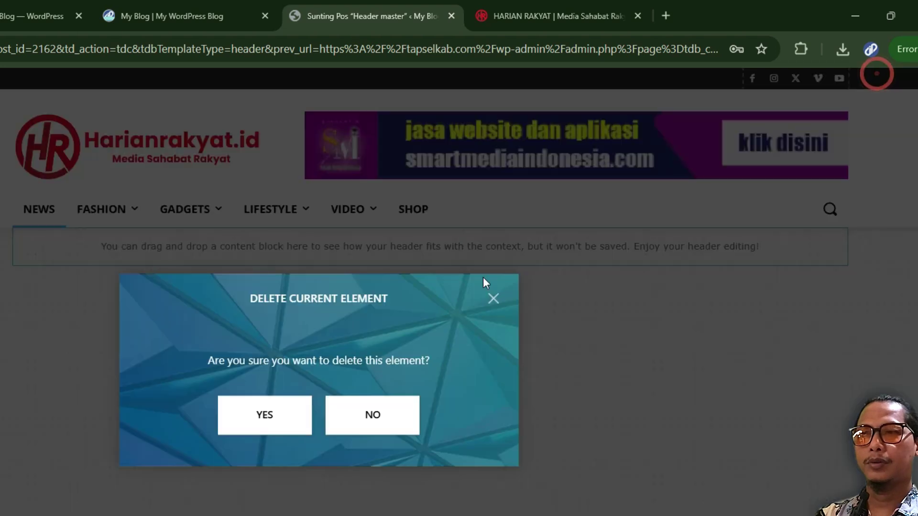
left_click(263, 412)
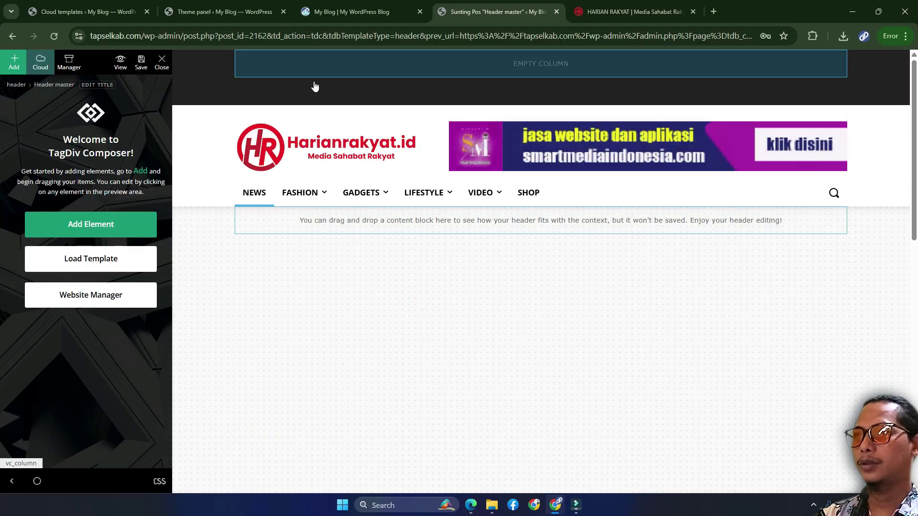
Split the empty top bar row into two equal columns, using harianrakyat.id's top bar as reference, and save the header.
left_click(241, 56)
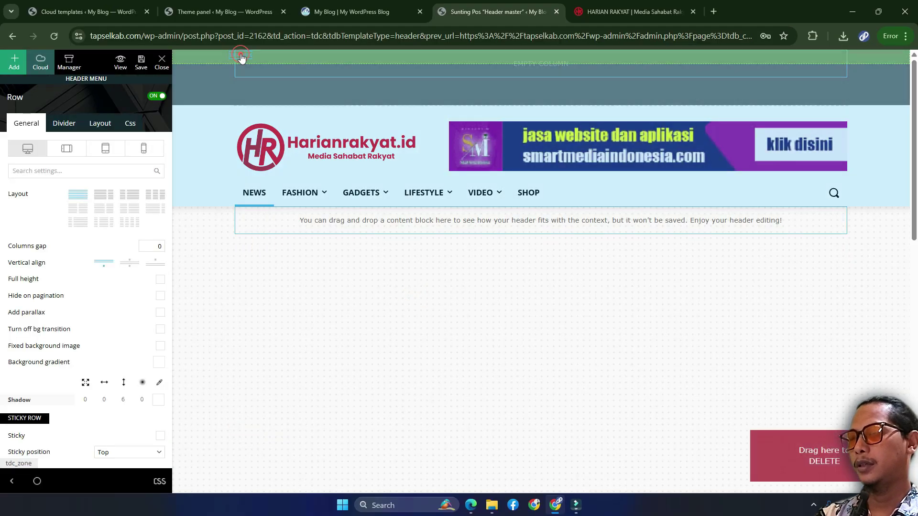
left_click(241, 56)
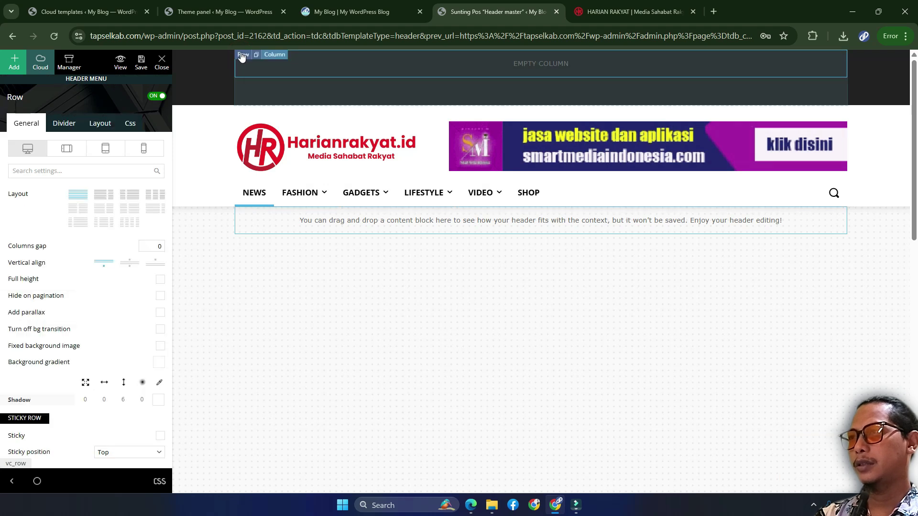
left_click(81, 214)
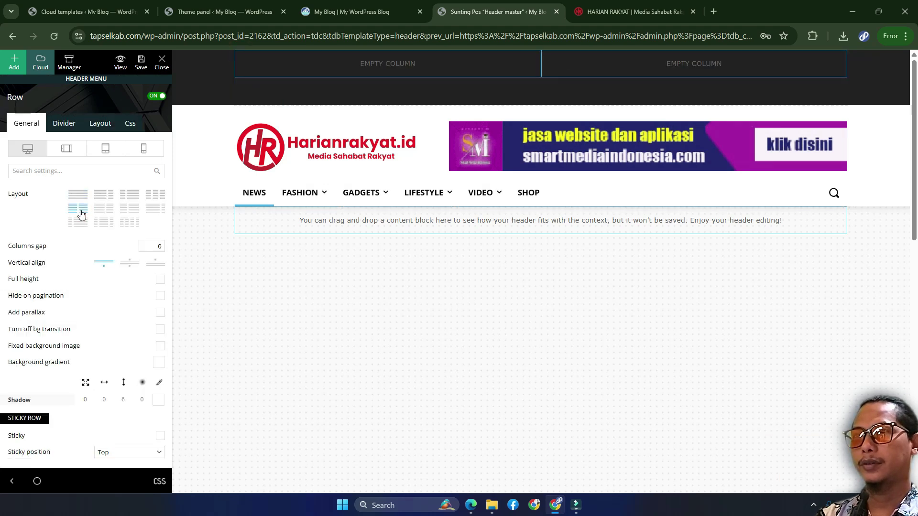
left_click(642, 11)
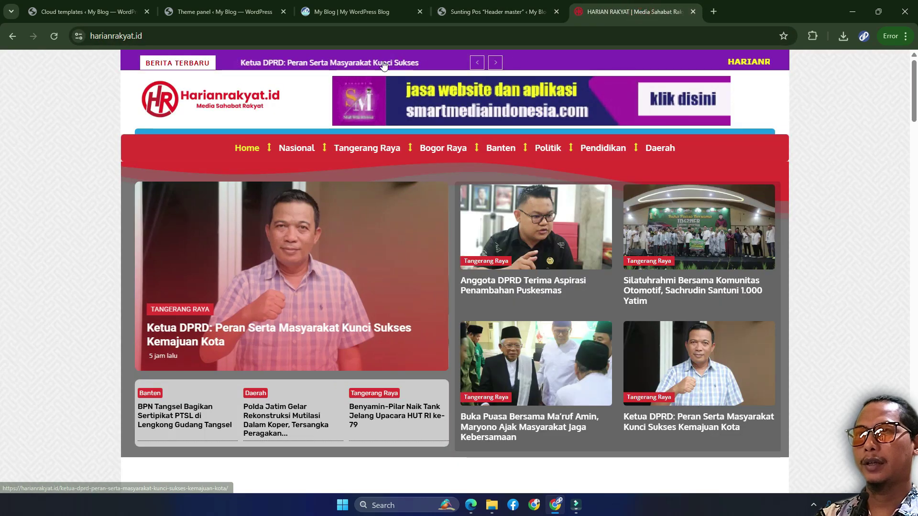
left_click(481, 10)
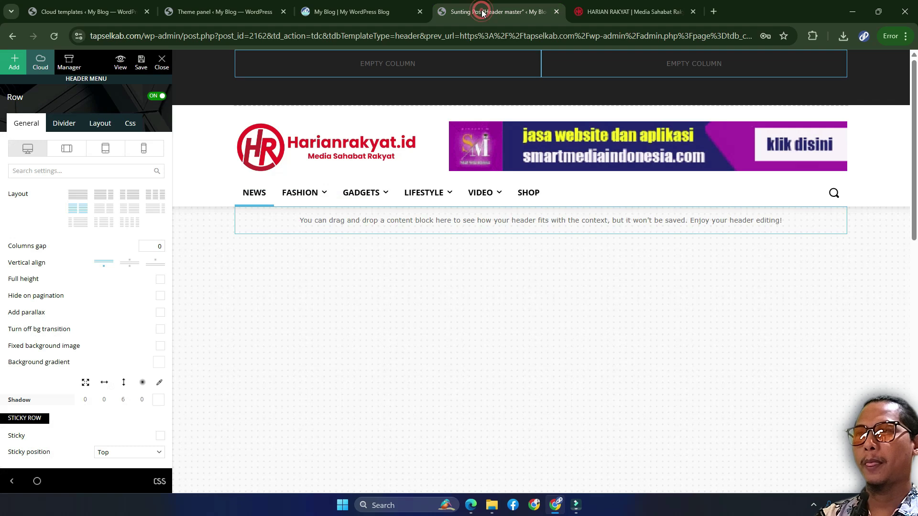
left_click(139, 59)
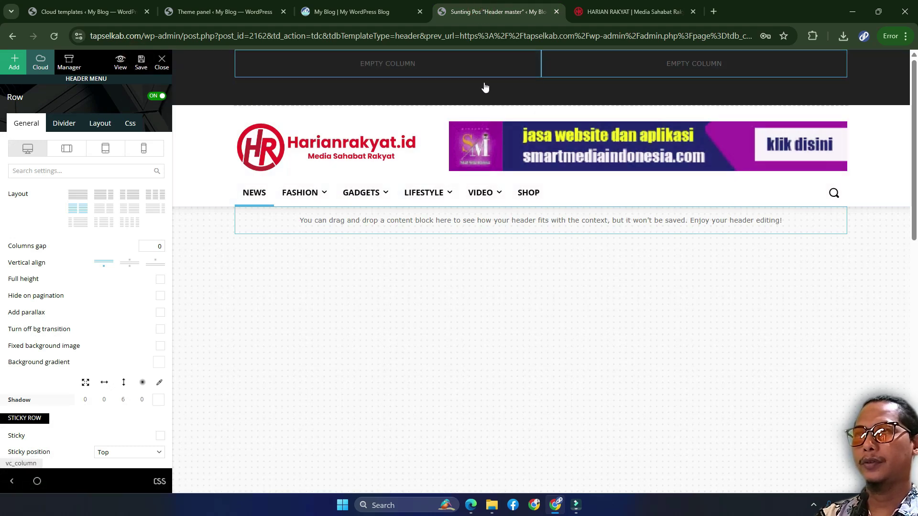
Set the top bar row's background gradient to the preset purple #8224e3, following the purple top bar on harianrakyat.id.
left_click(612, 13)
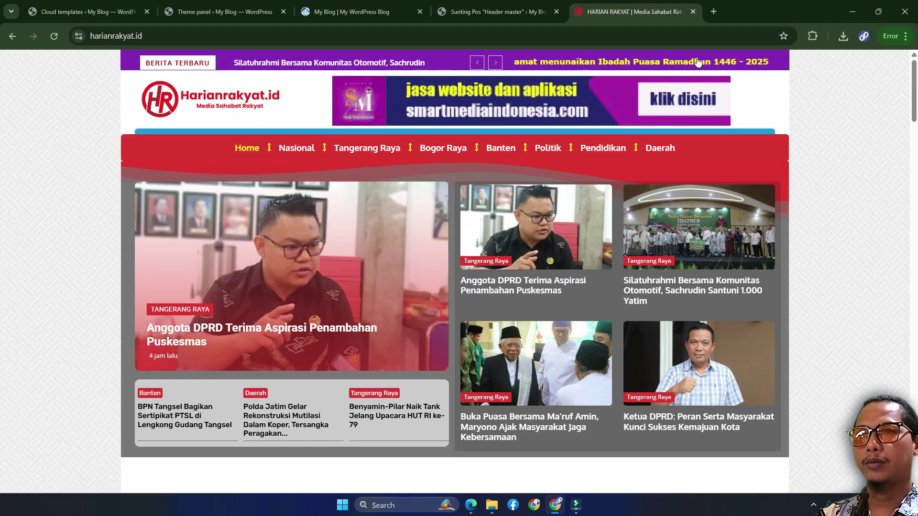
left_click(484, 11)
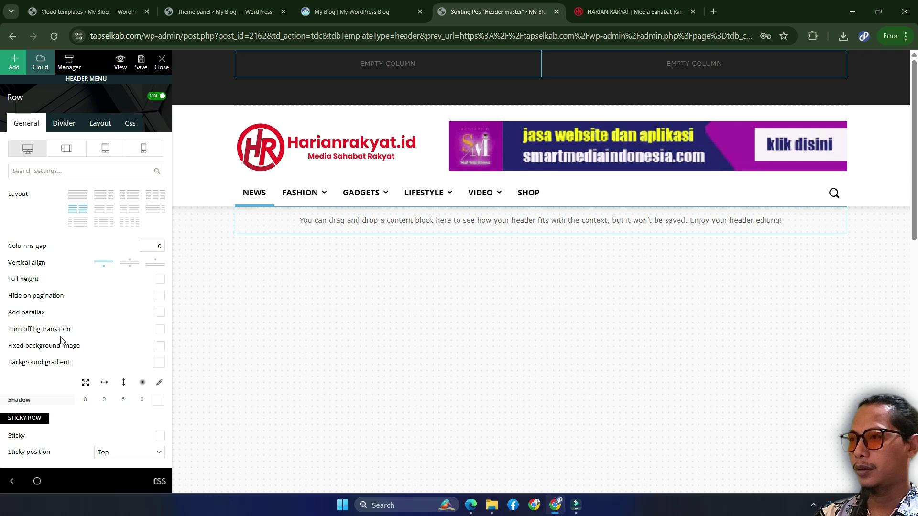
scroll(60, 340, "down", 3)
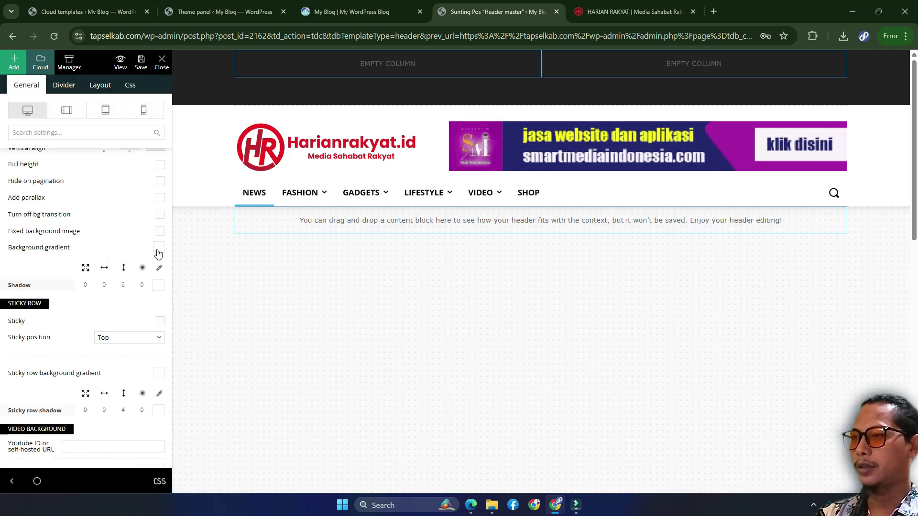
left_click(159, 247)
scroll(83, 317, "down", 1)
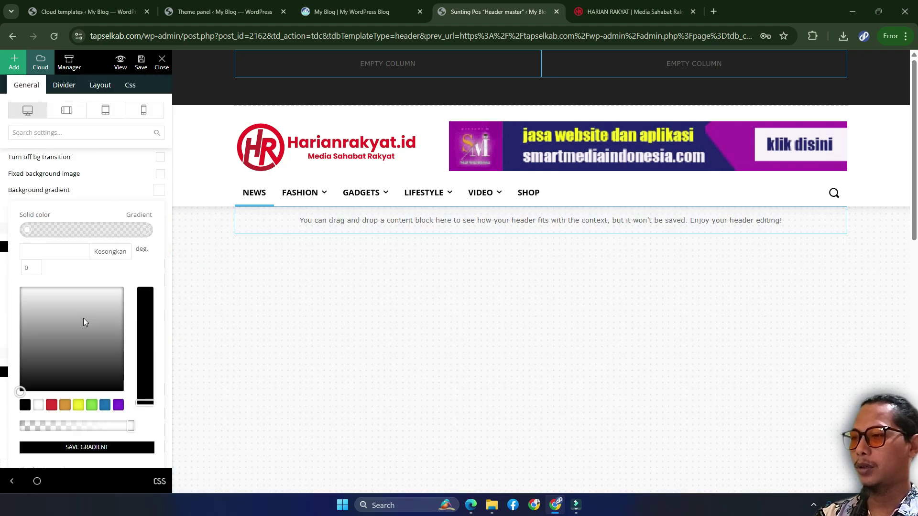
left_click(117, 407)
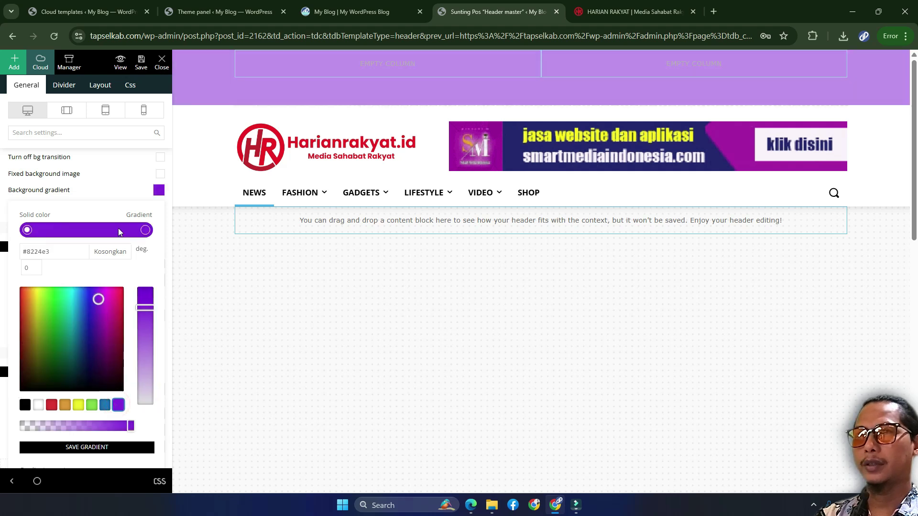
Compare the purple with harianrakyat.id, adjust the top bar row's background to #8b23db and save the header.
left_click(626, 12)
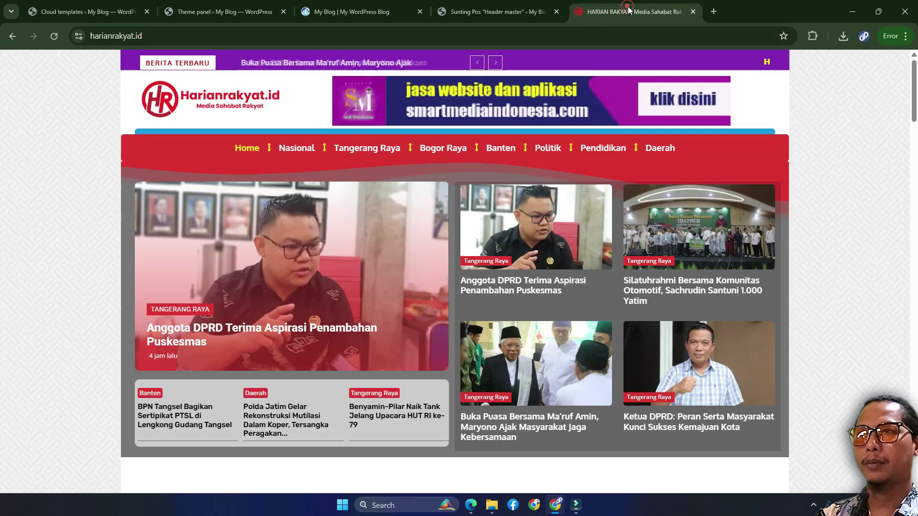
left_click(540, 11)
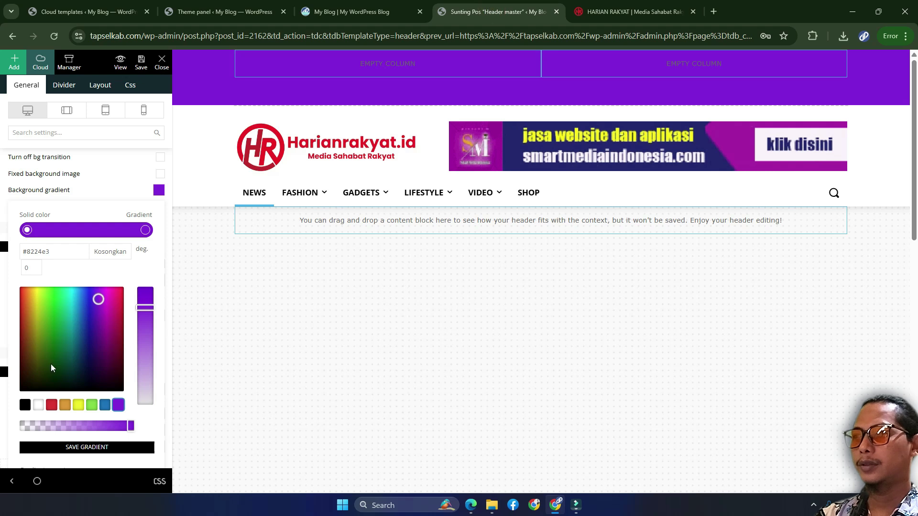
left_click(98, 301)
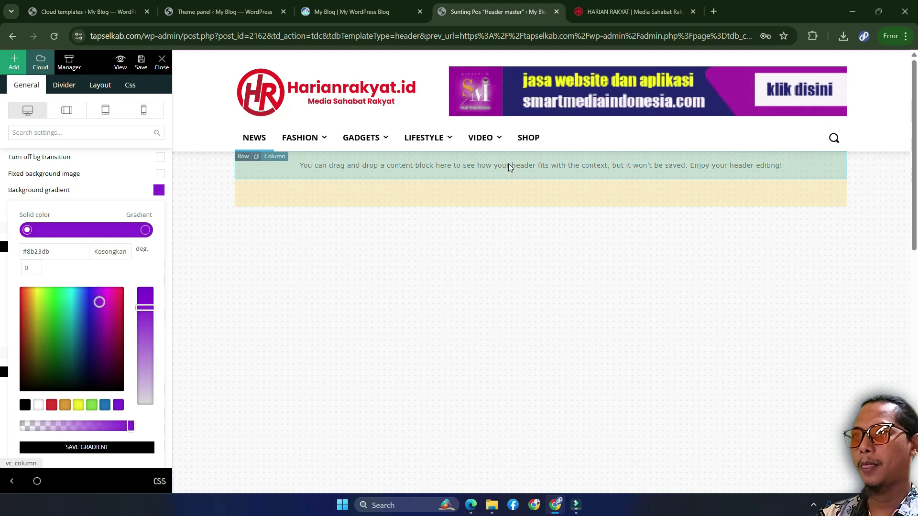
scroll(359, 168, "down", 3)
scroll(360, 171, "up", 1)
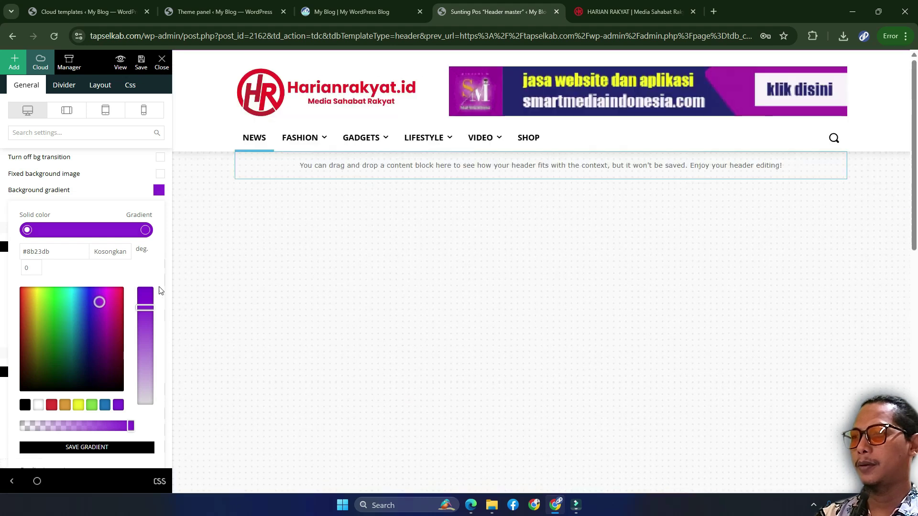
left_click(134, 191)
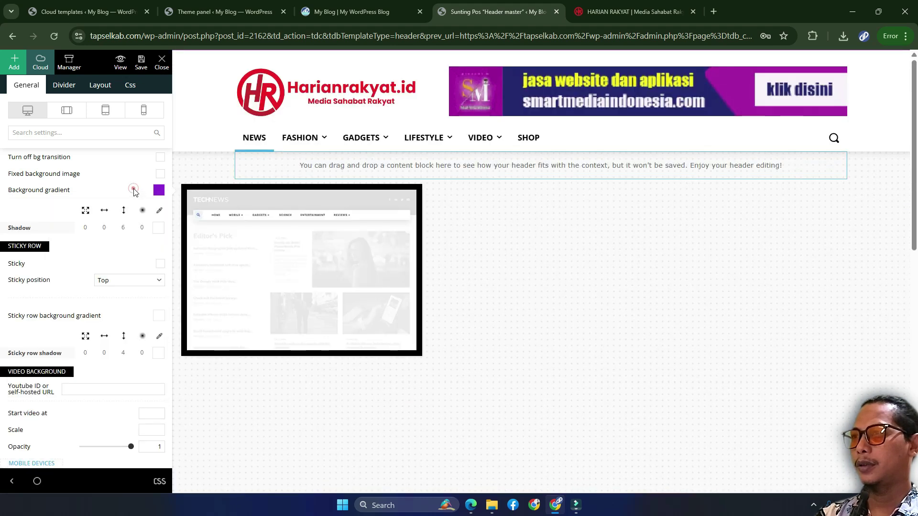
left_click(140, 63)
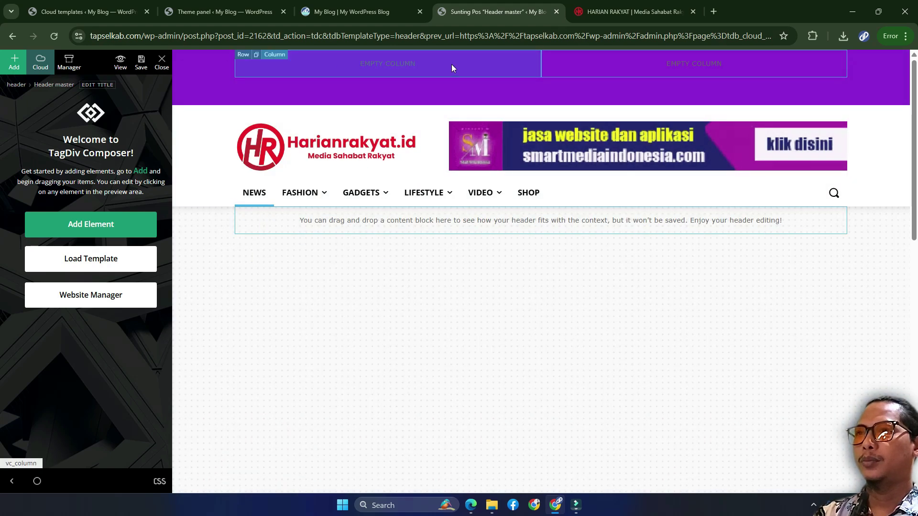
Find the News ticker element with the search term "tic" and add it to the first column of the purple top bar row.
left_click(451, 64)
left_click(603, 9)
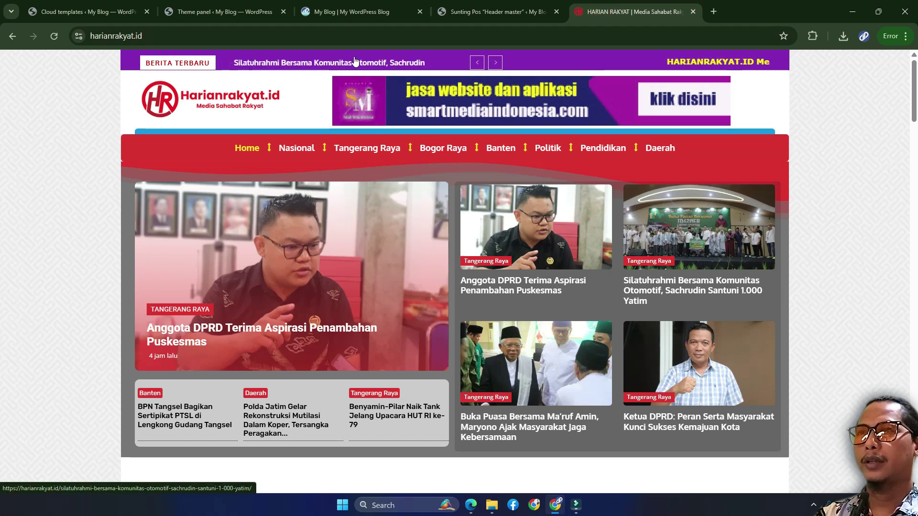
left_click(507, 10)
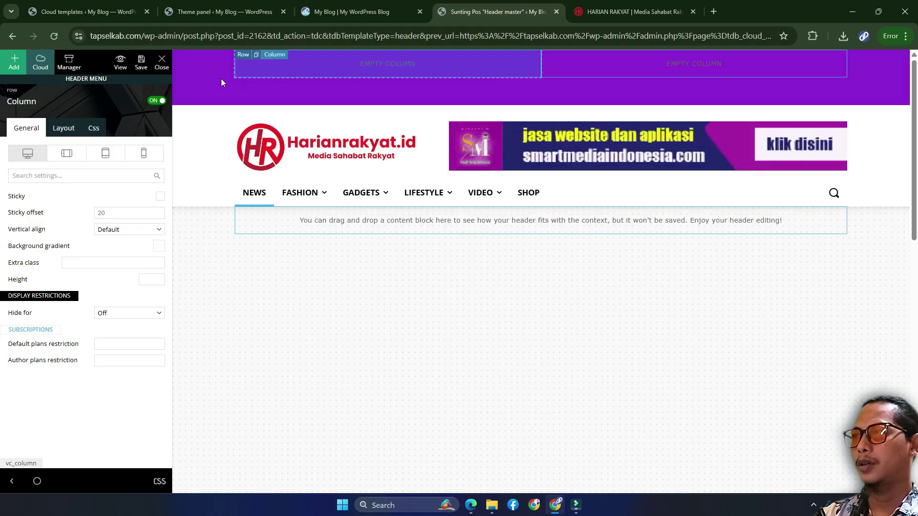
left_click(13, 61)
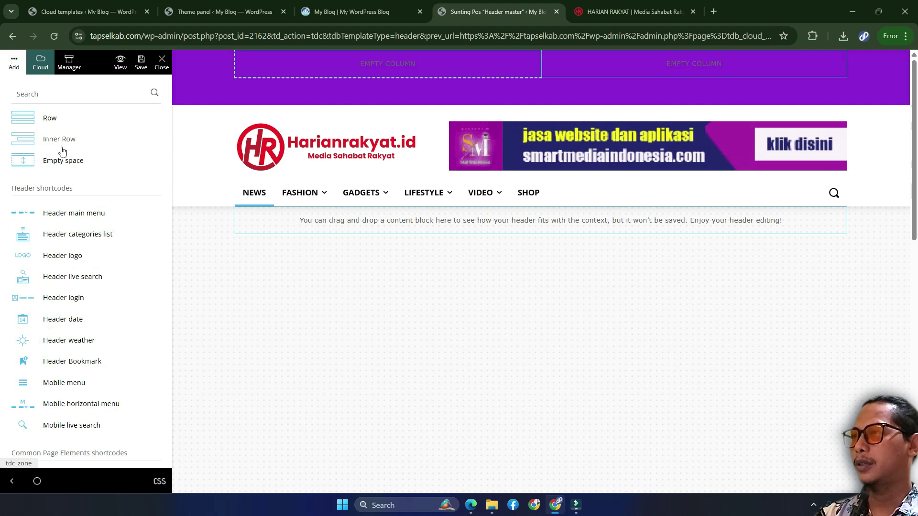
scroll(67, 240, "down", 3)
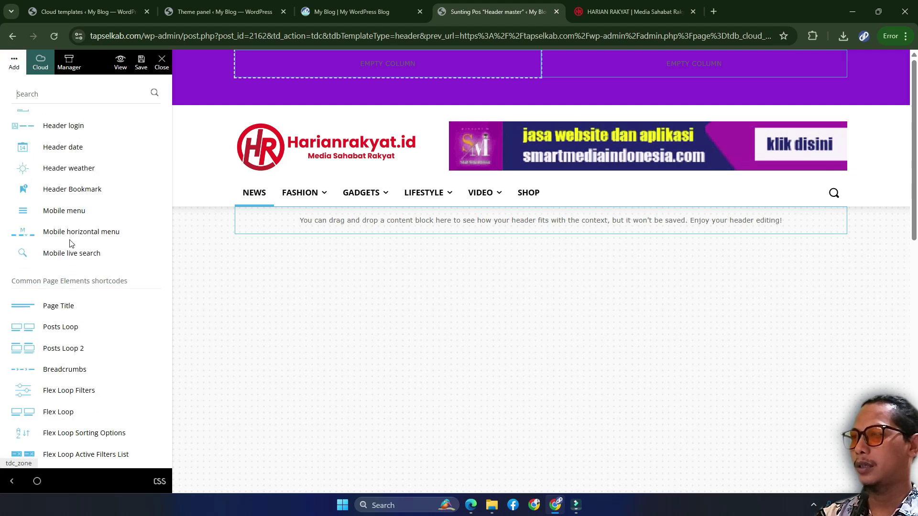
scroll(72, 242, "up", 2)
scroll(94, 214, "down", 1)
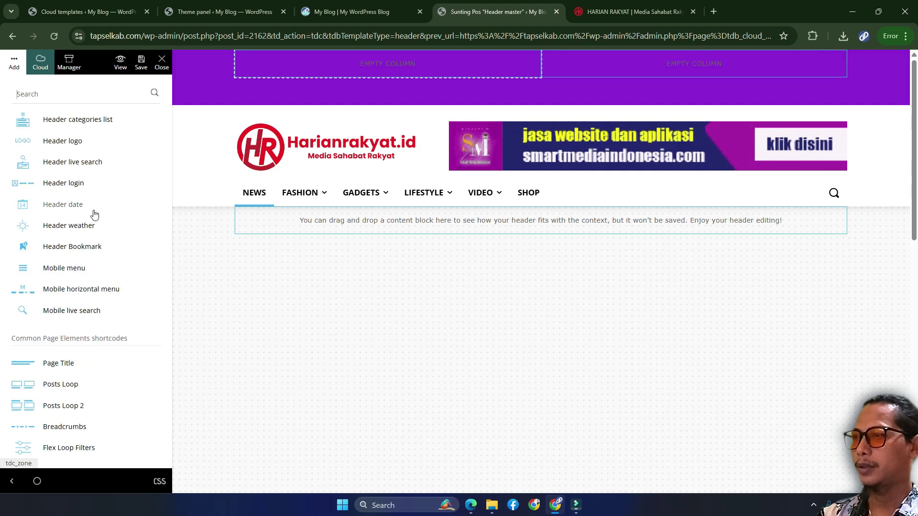
scroll(94, 214, "down", 1)
scroll(96, 161, "up", 2)
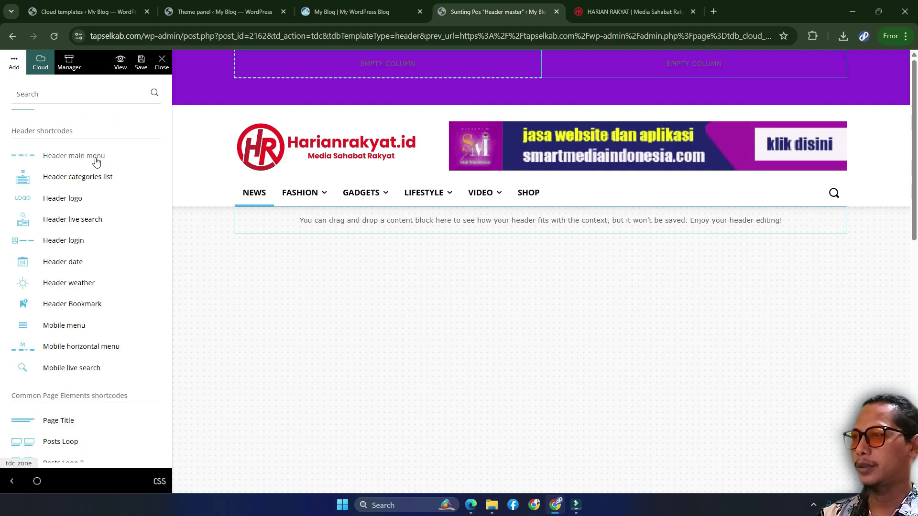
left_click(46, 96)
type("tic")
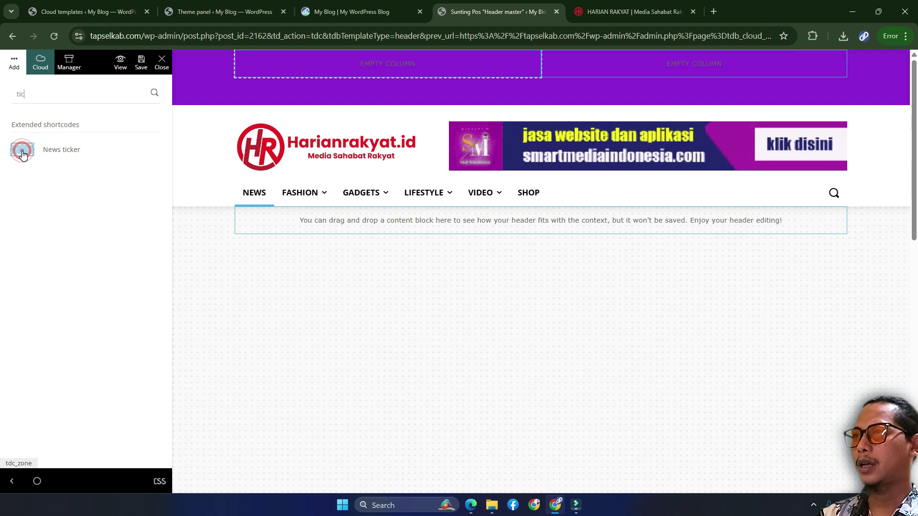
left_click_drag(24, 154, 359, 69)
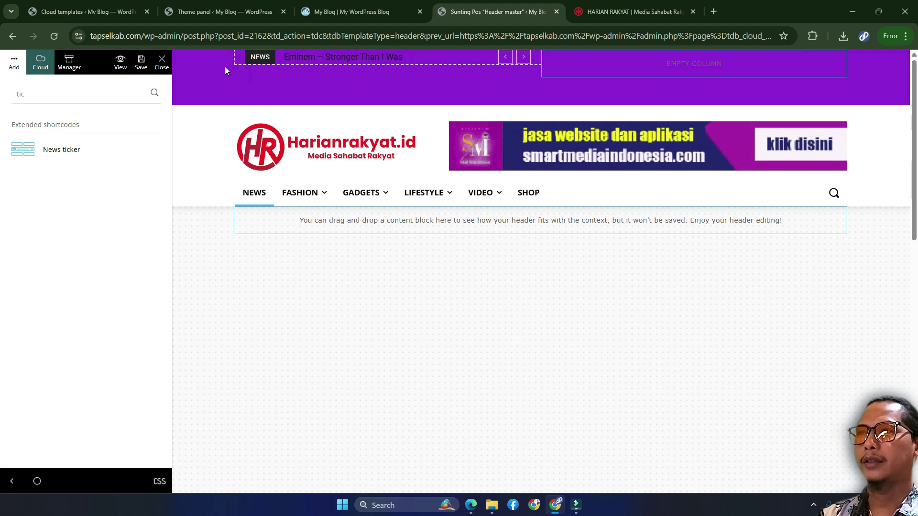
Set the news ticker's custom title to "Berita Terbaru", following the ticker label on harianrakyat.id.
left_click(419, 63)
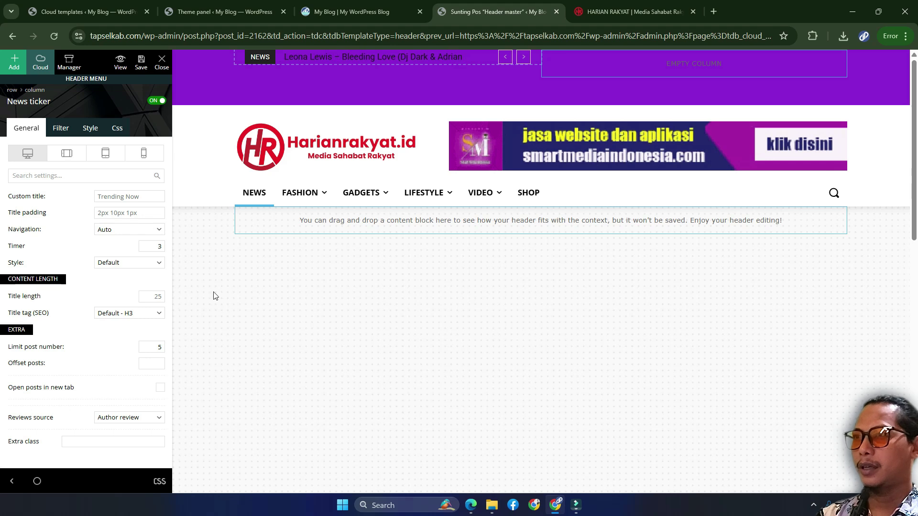
left_click(628, 8)
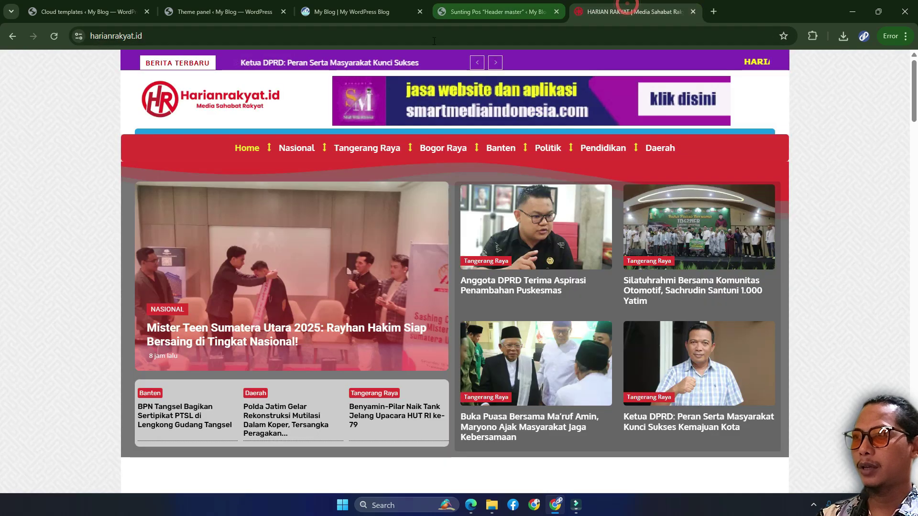
left_click(491, 13)
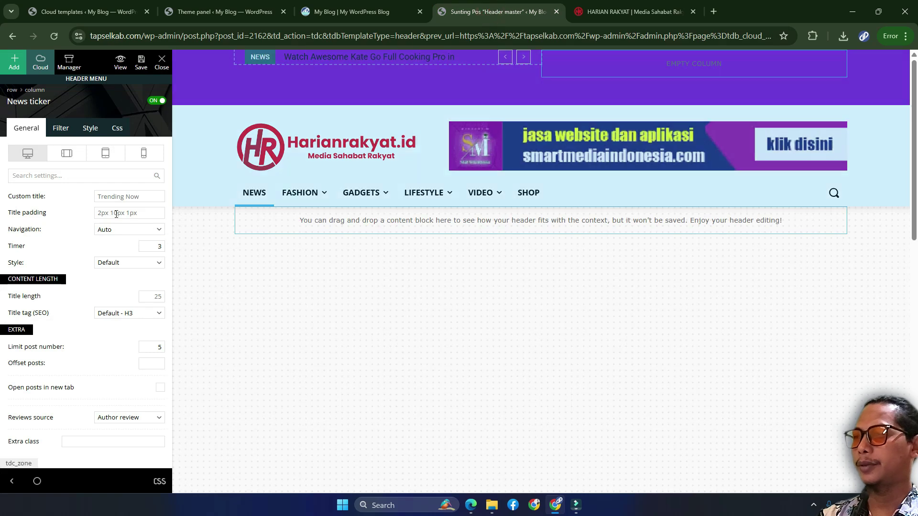
mouse_move(88, 362)
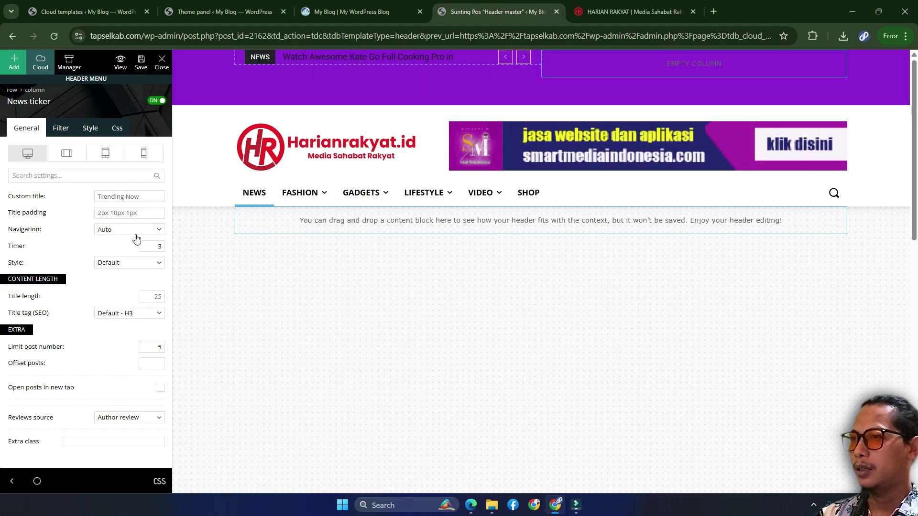
left_click(141, 195)
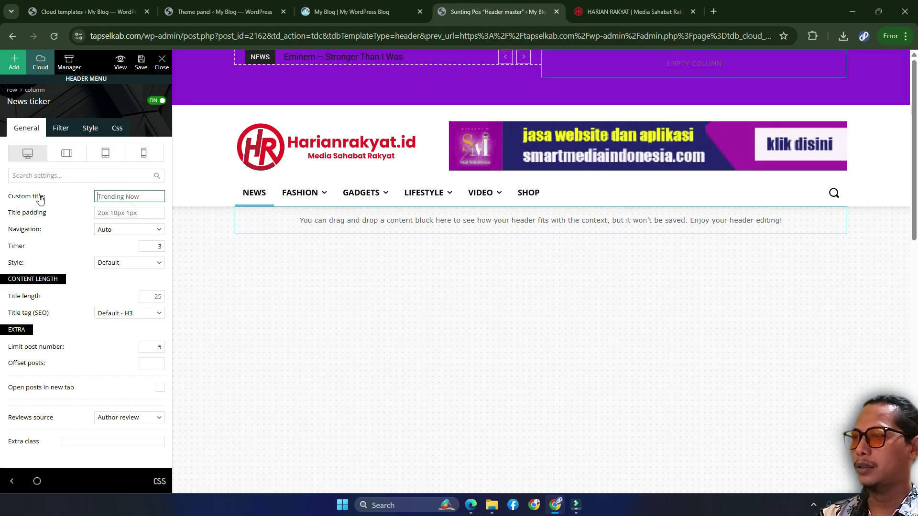
left_click(117, 195)
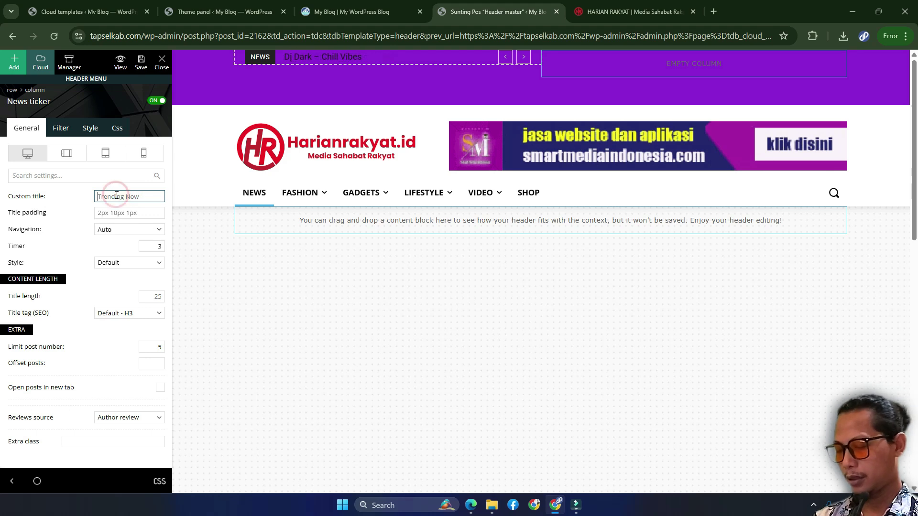
type("Berita")
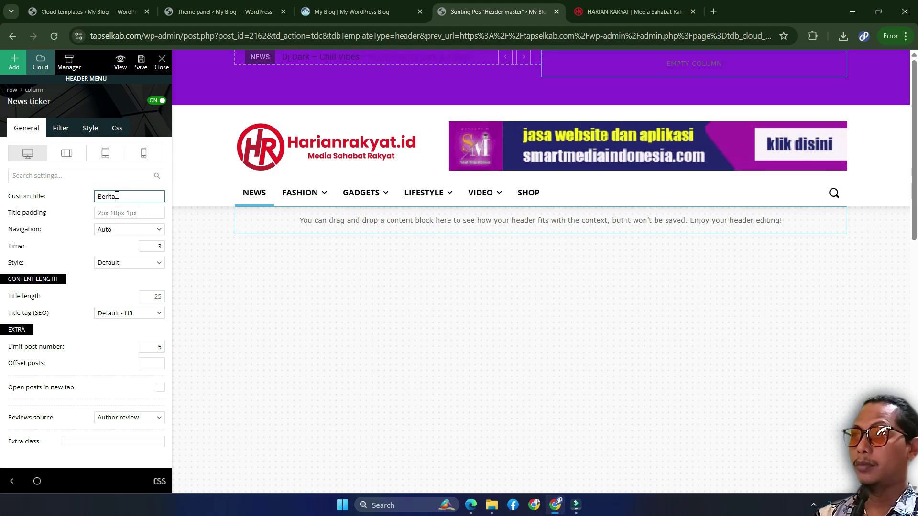
type(" Terbaru")
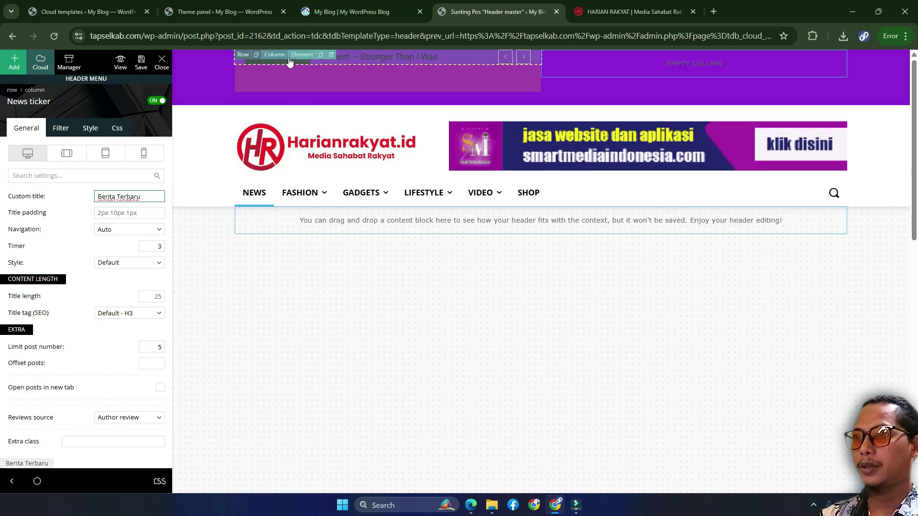
left_click(426, 64)
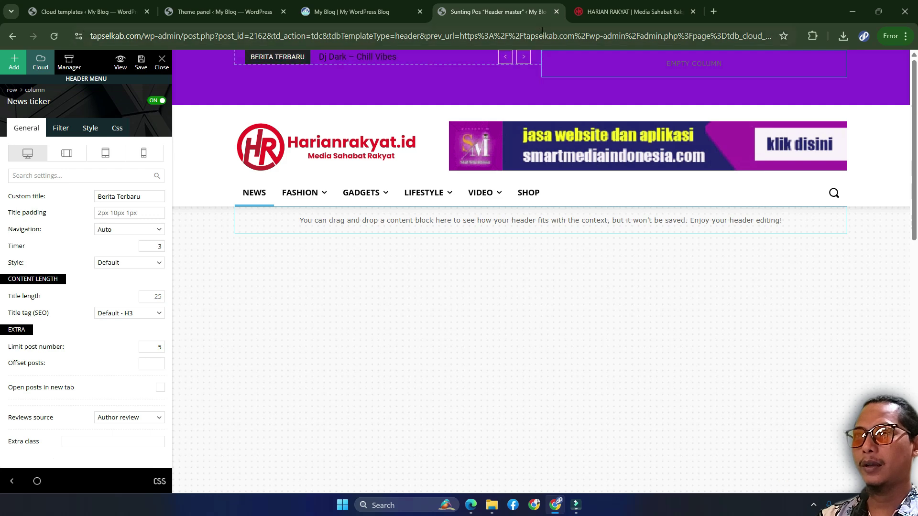
Set the news ticker's title text color to the preset red #dd3333, using harianrakyat.id's ticker label as reference.
left_click(608, 8)
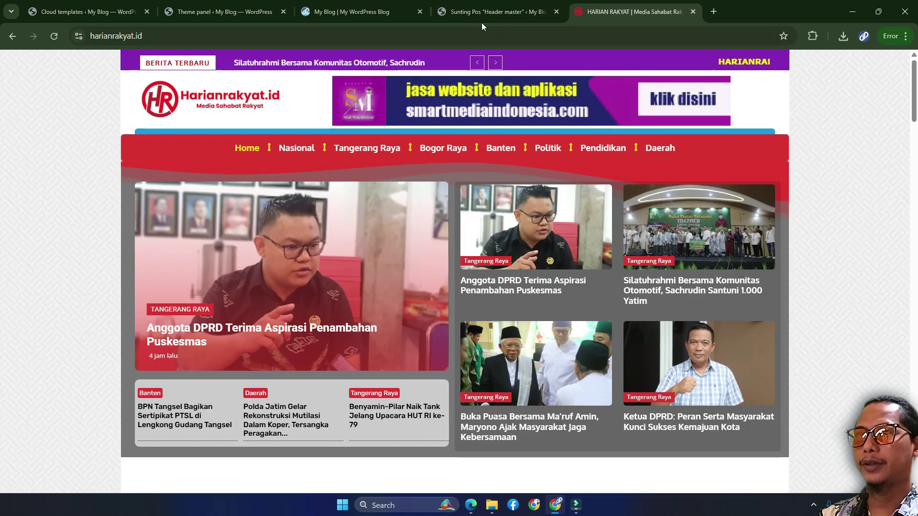
left_click(486, 11)
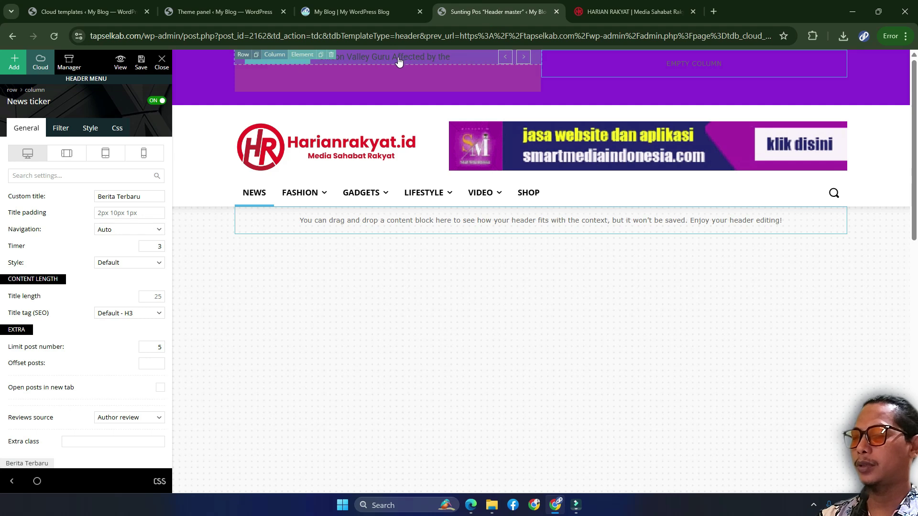
left_click(90, 129)
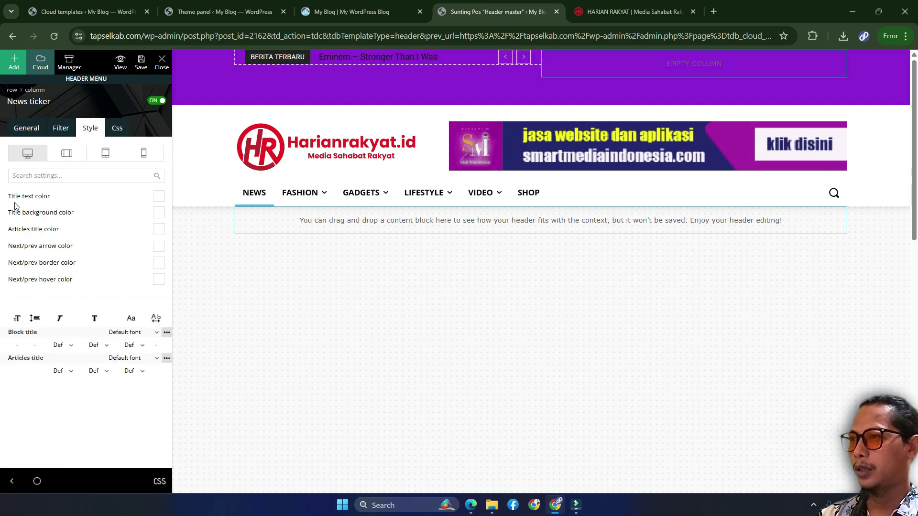
mouse_move(12, 203)
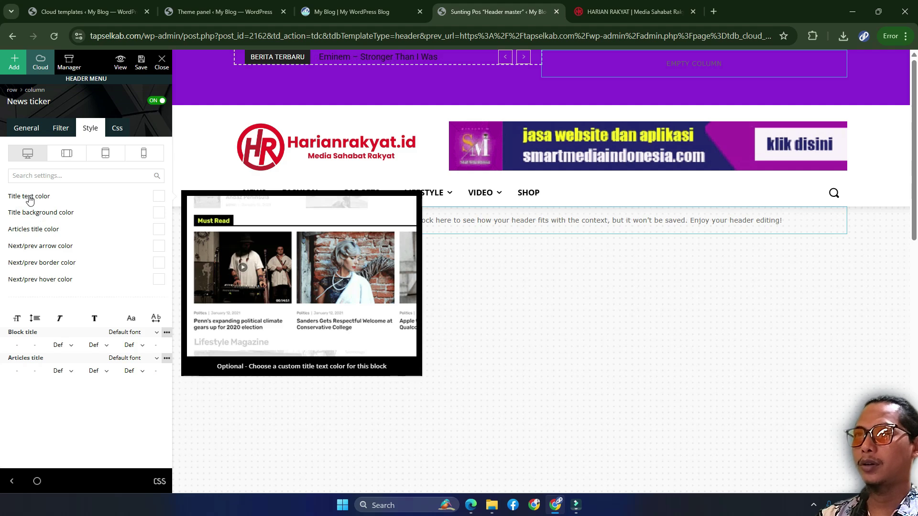
left_click(604, 8)
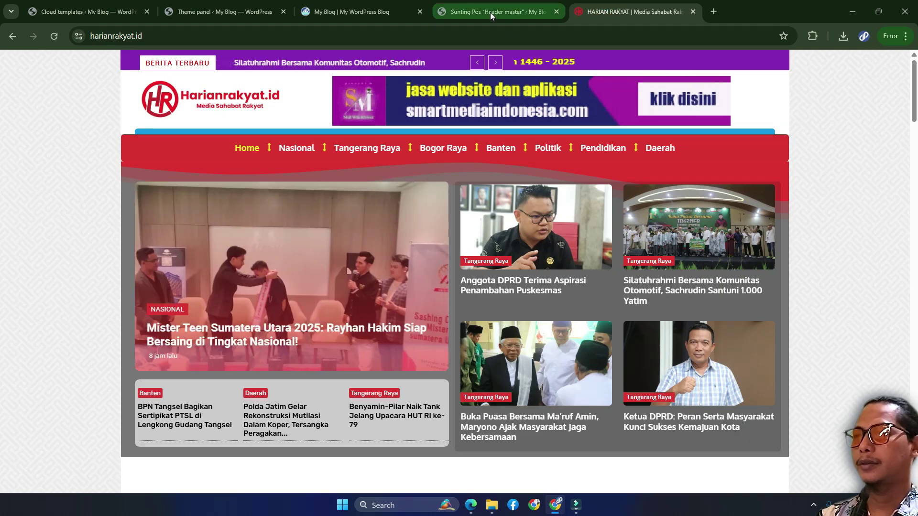
left_click(489, 13)
left_click(162, 196)
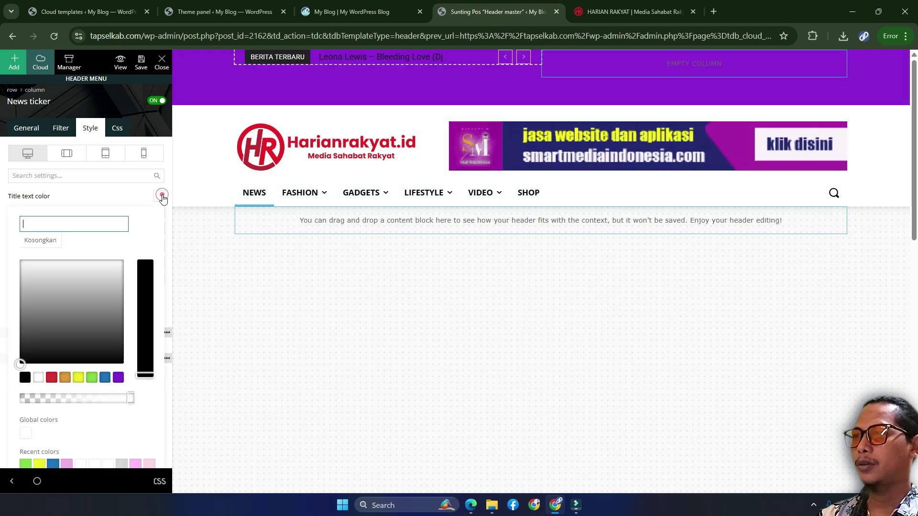
left_click(51, 379)
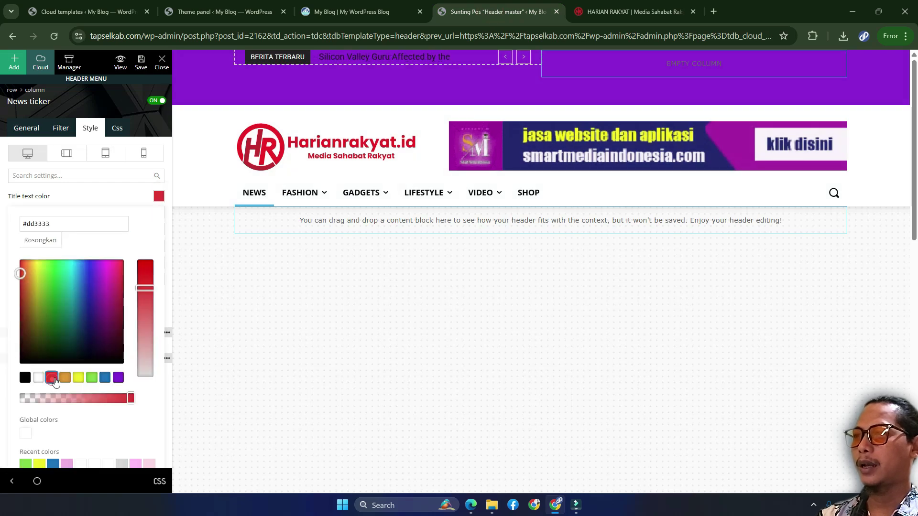
left_click(112, 198)
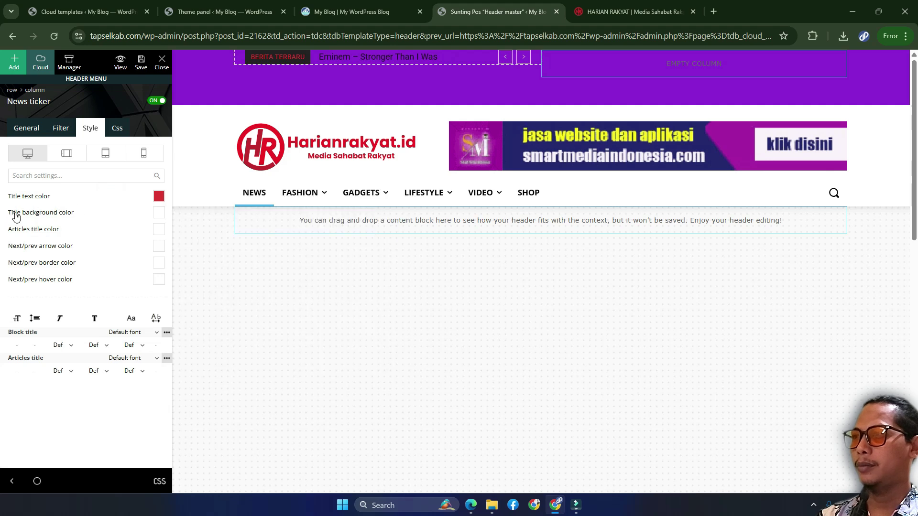
Set the news ticker's title background color to white #ffffff.
mouse_move(19, 215)
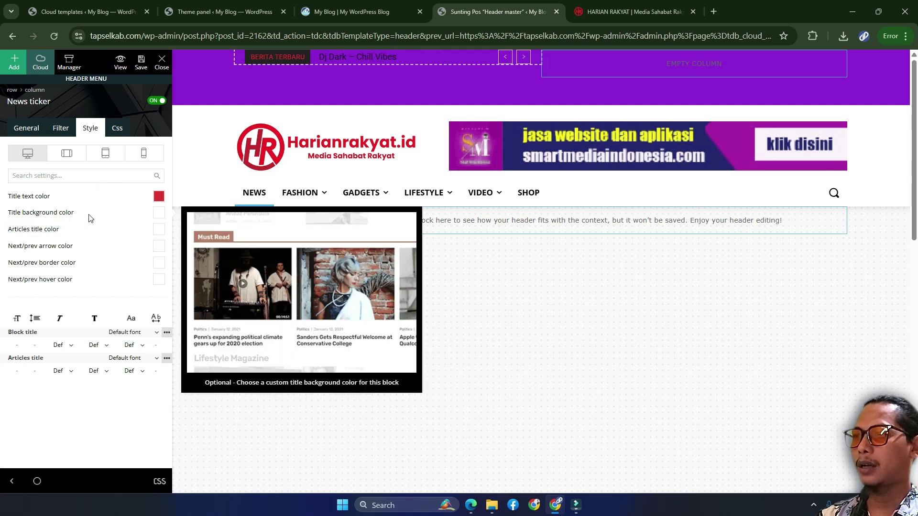
left_click(159, 213)
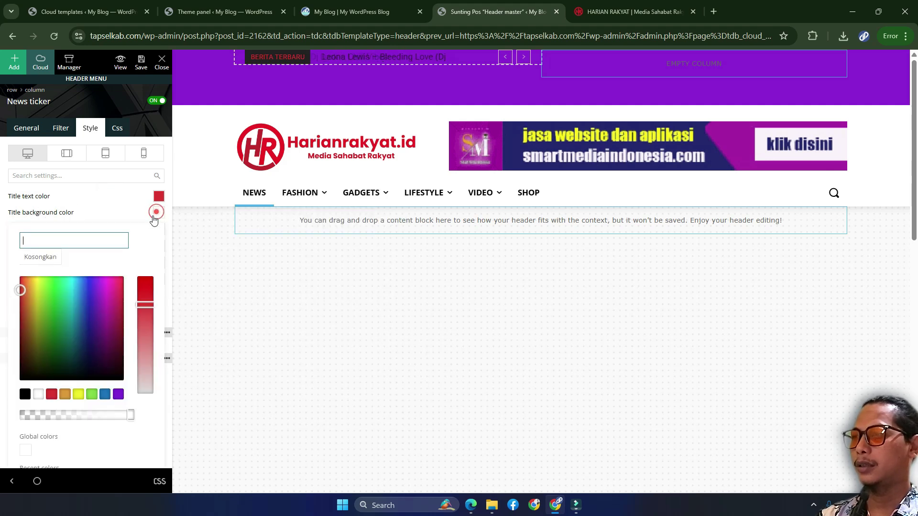
left_click(39, 393)
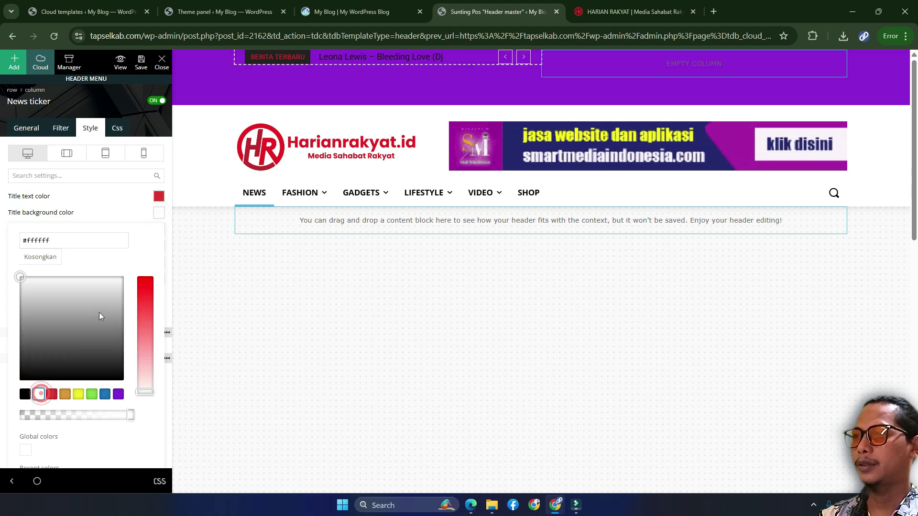
left_click(122, 208)
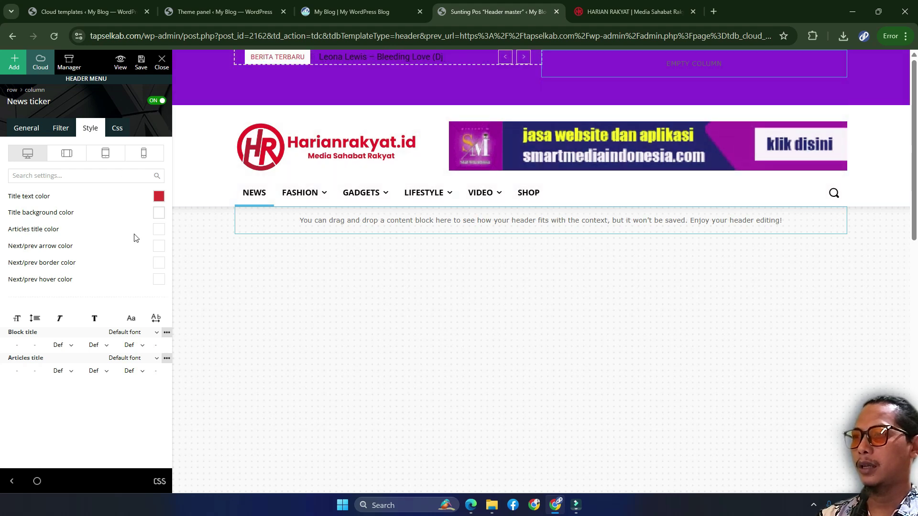
Set the ticker's articles title color to white #ffffff, compare it with harianrakyat.id and save the header.
left_click(158, 232)
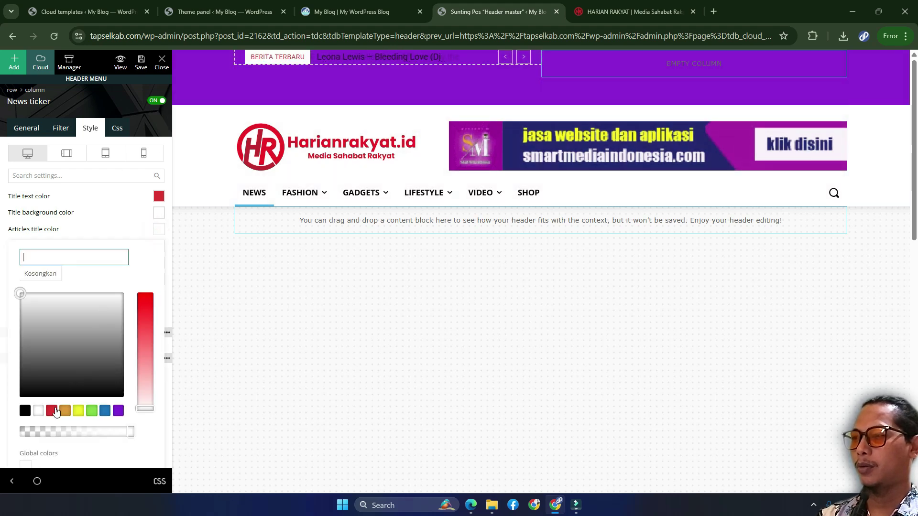
left_click(40, 413)
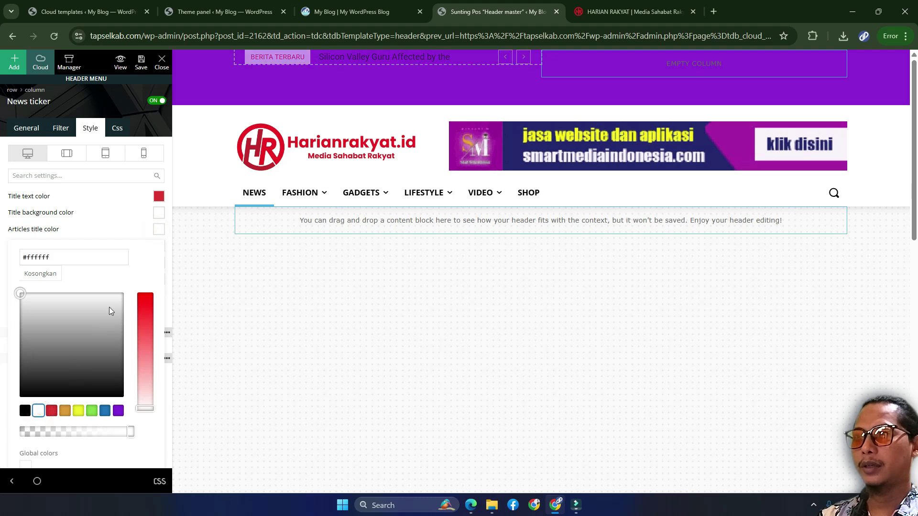
left_click(658, 11)
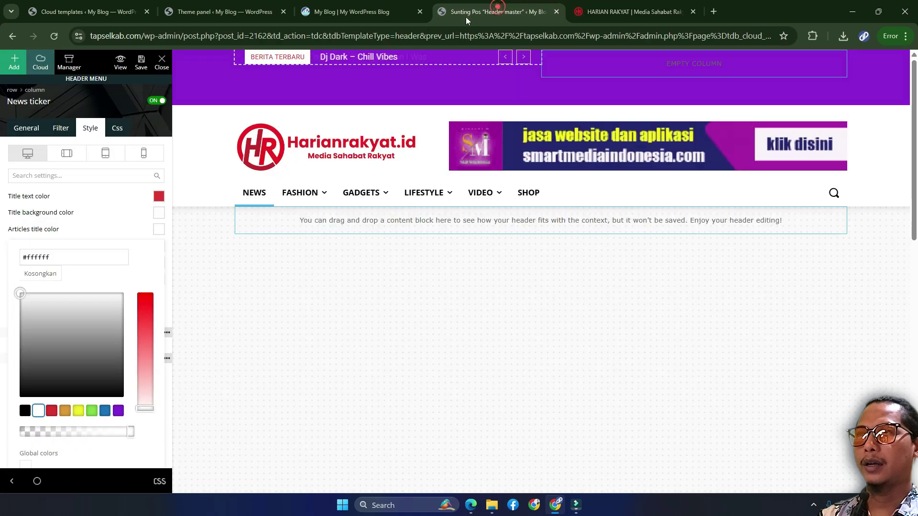
left_click(498, 10)
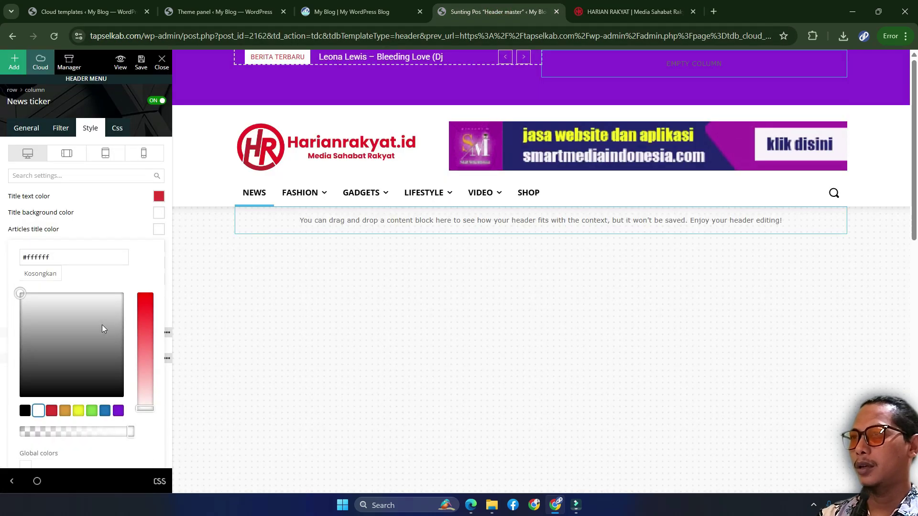
left_click(142, 66)
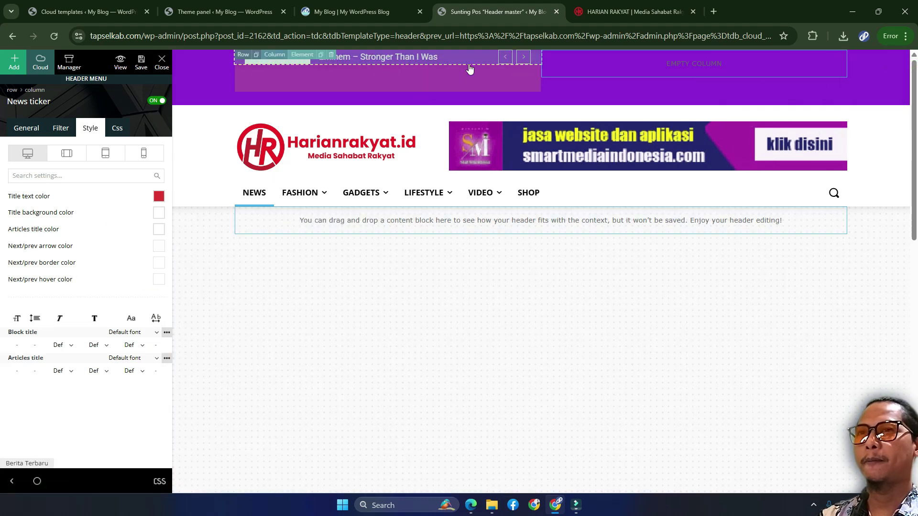
Check harianrakyat.id's running text, find the Raw HTML element with the search term "htm" and add it to the top bar's empty second column.
left_click(656, 70)
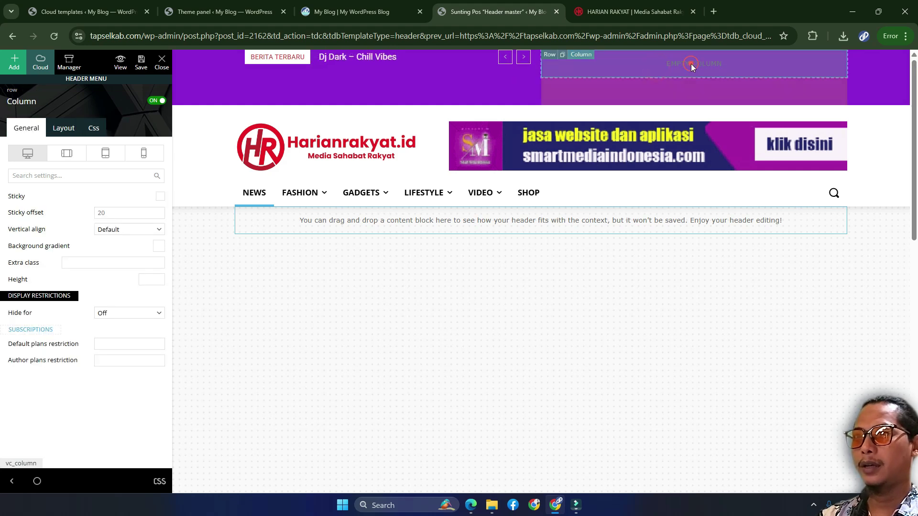
left_click(621, 4)
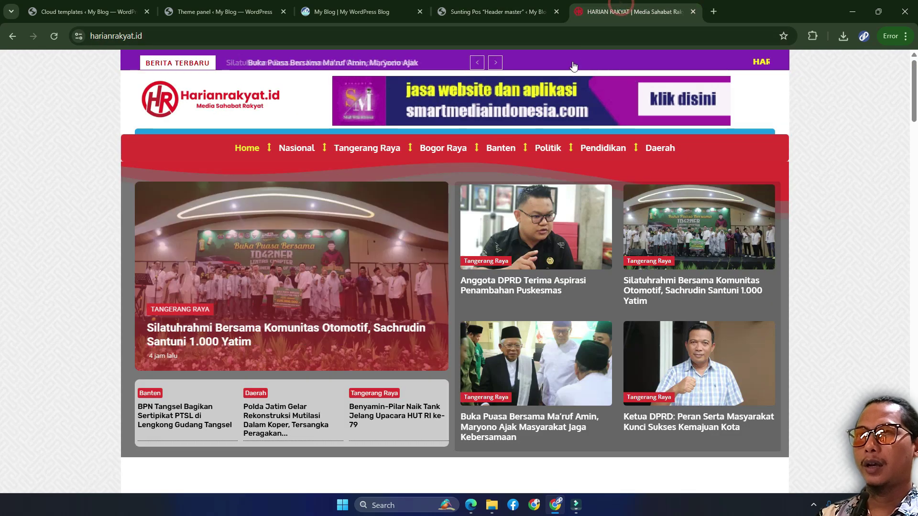
left_click(480, 6)
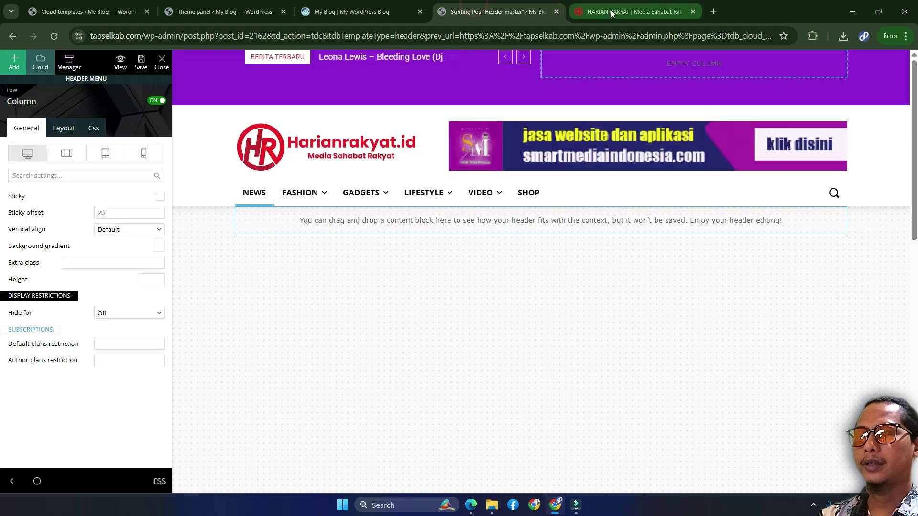
mouse_move(611, 10)
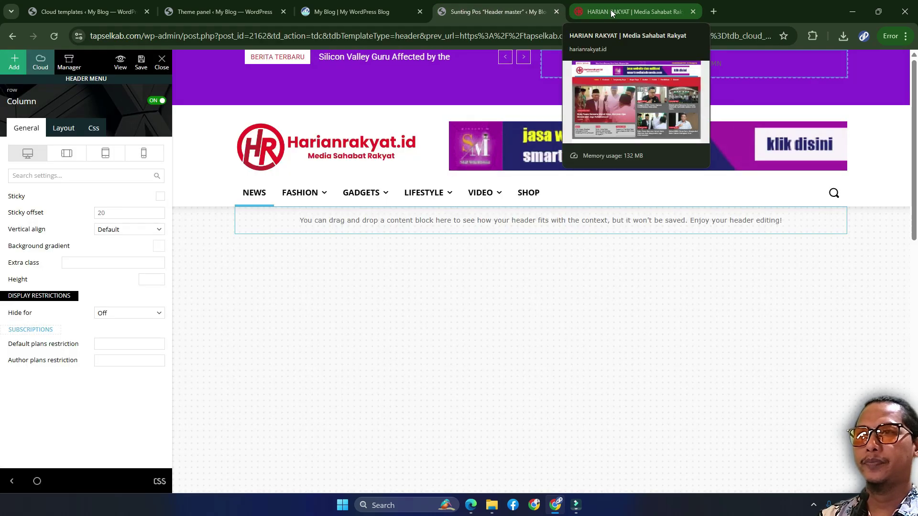
left_click(611, 13)
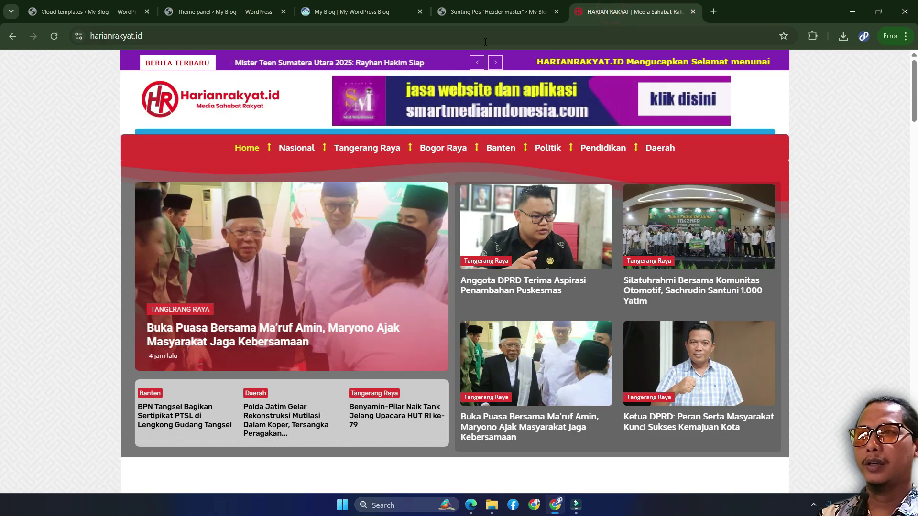
left_click(479, 8)
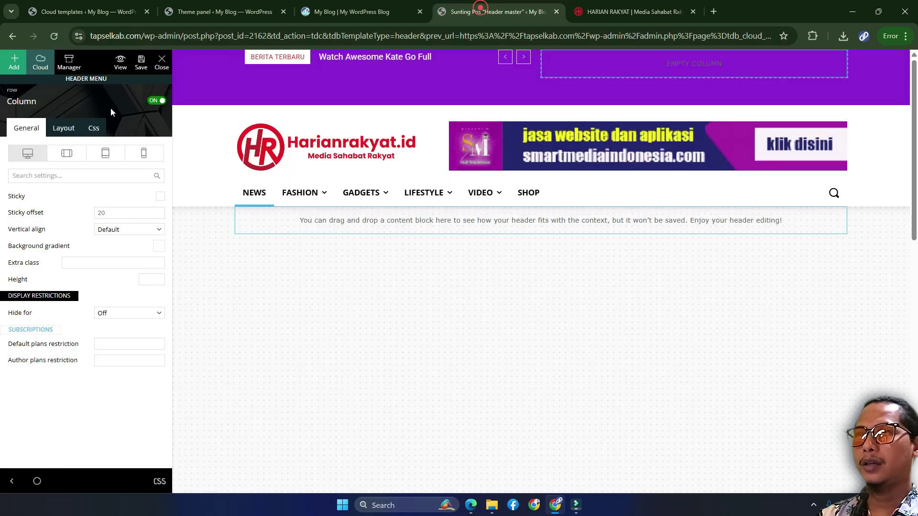
left_click(14, 62)
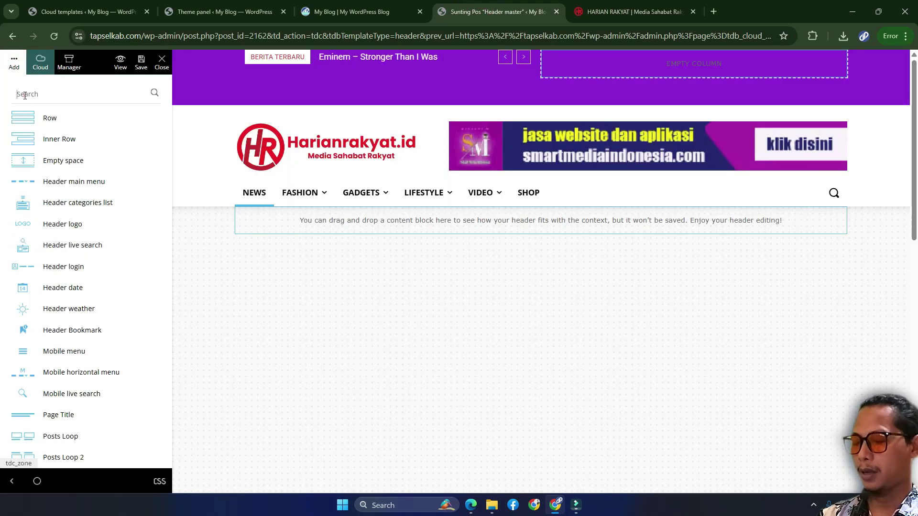
left_click(25, 95)
type("htm")
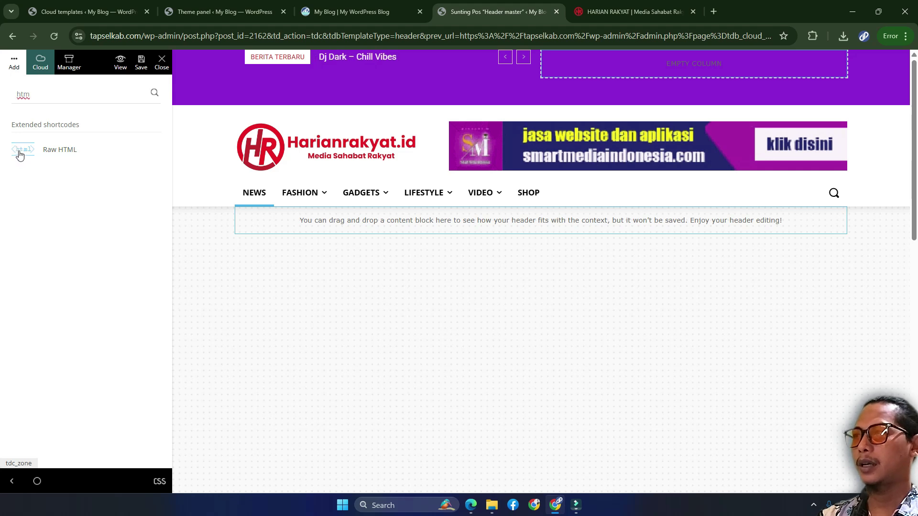
left_click_drag(20, 153, 652, 70)
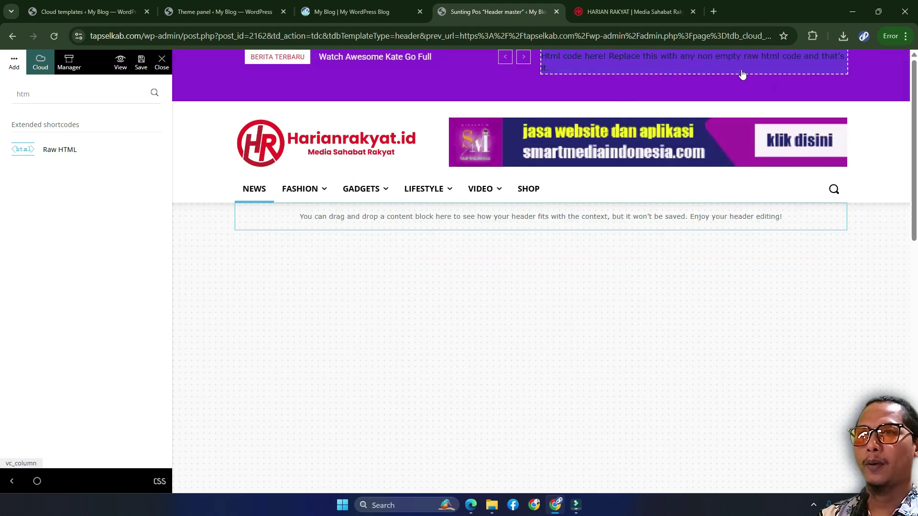
Replace the Raw HTML placeholder with a left-moving yellow bold marquee reading "HARIANRAKYAT.ID Mengucapkan Selamat menunaikan Ibadah Puasa Ramadhan 1446 - 2025" that stops on mouseover and restarts on mouseout.
left_click(731, 70)
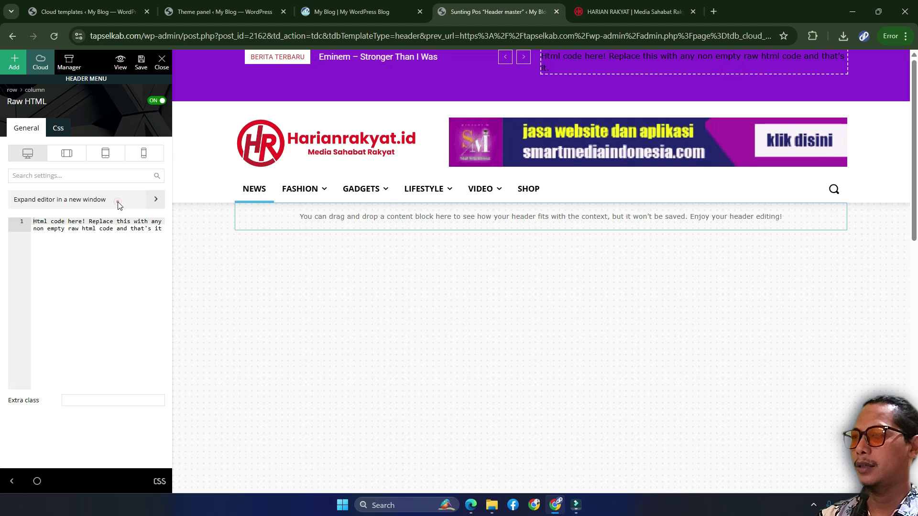
left_click(117, 202)
triple_click(59, 222)
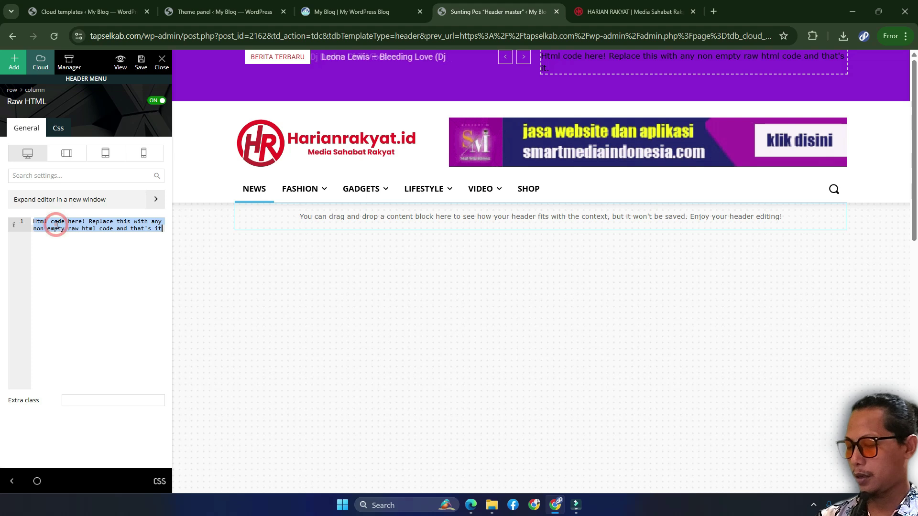
type("<marquee direction=\"left\" style=\"color:yellow\" onmouseover=\"this.stop()\" onmouseout=\"this.start()\"> <b> HARIANRAKYAT.ID Mengucapkan <b>Selamat menunaikan Ibadah Puasa Ramadhan 1446 - 2025</b> </b>     </marquee>")
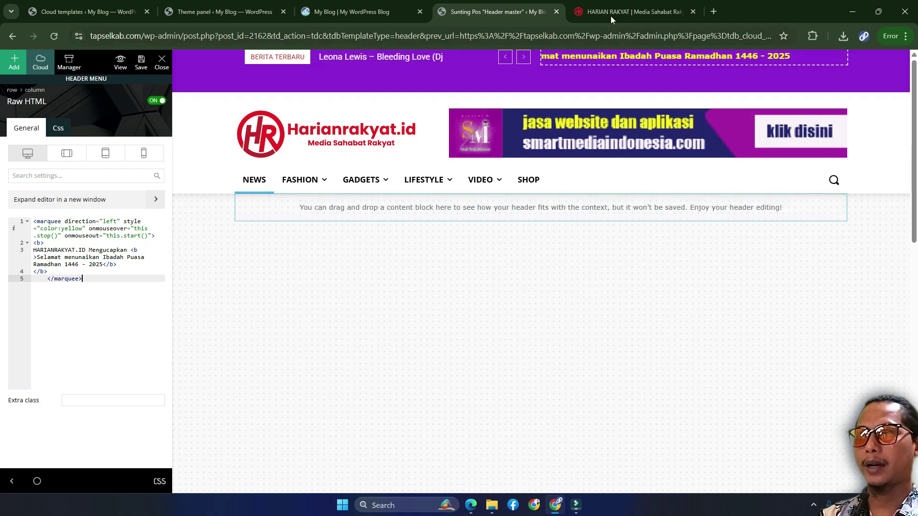
Save the header and compare its top bar and running text with harianrakyat.id.
left_click(587, 14)
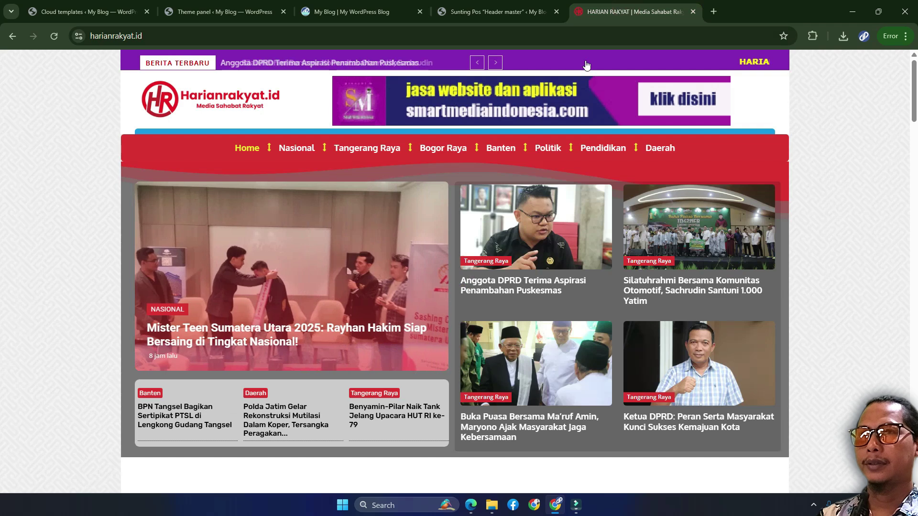
left_click(493, 12)
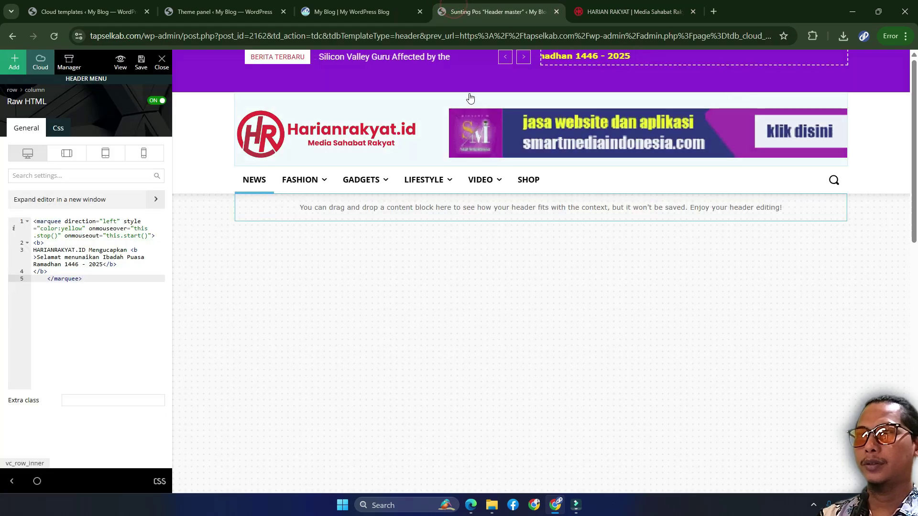
left_click(150, 60)
left_click(654, 10)
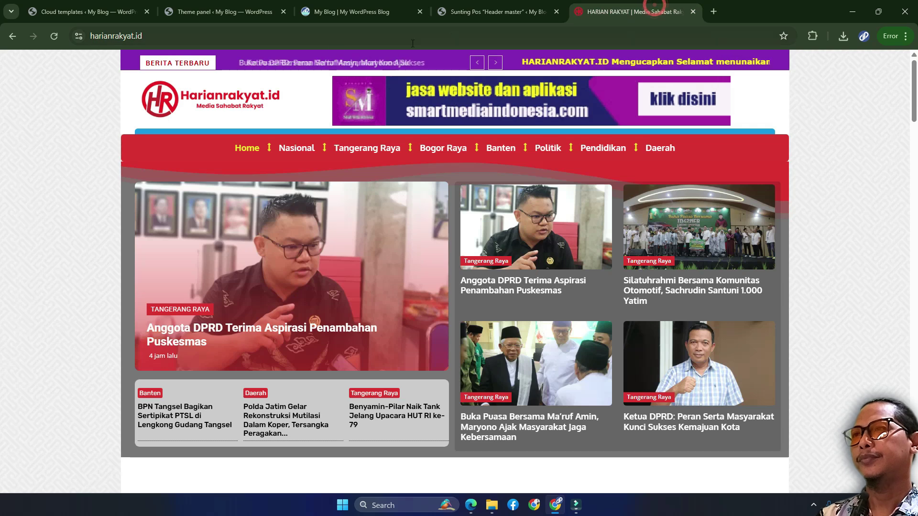
left_click(473, 11)
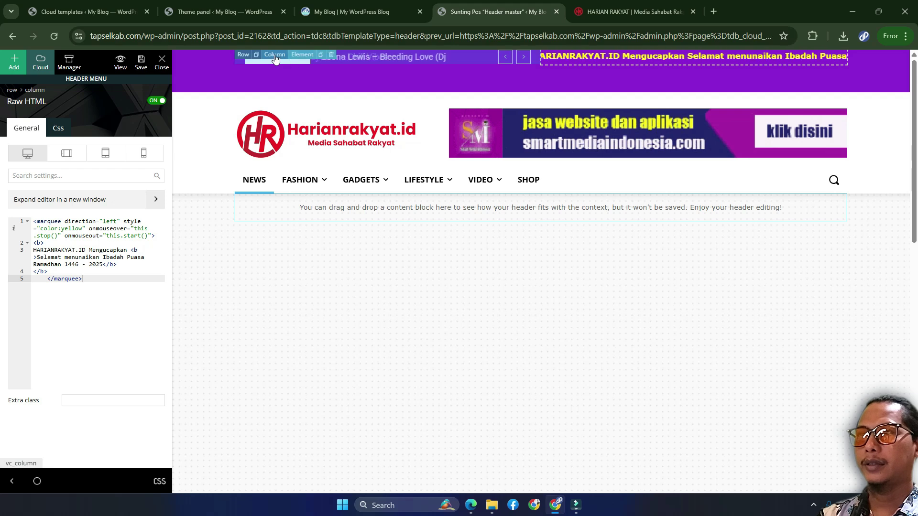
Set the bottom margin of both the news ticker and the Raw HTML running text to 0.
left_click(301, 57)
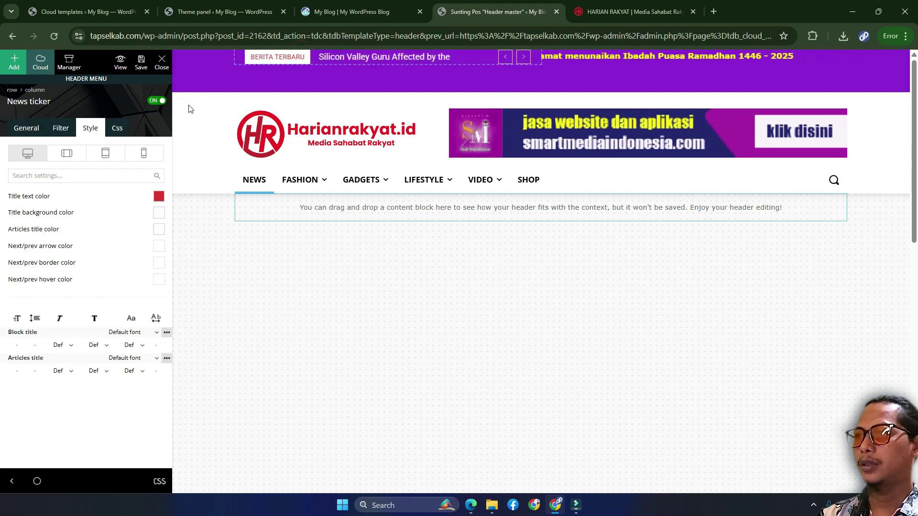
left_click(116, 133)
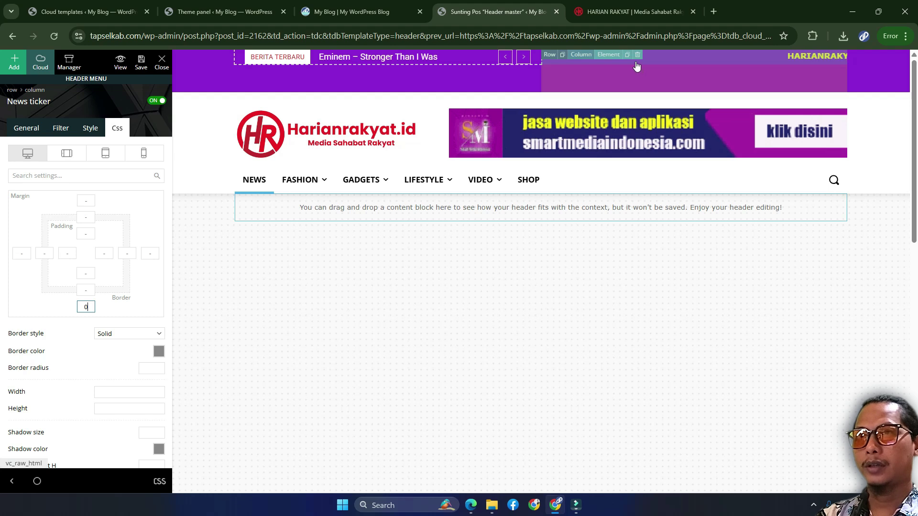
left_click(610, 59)
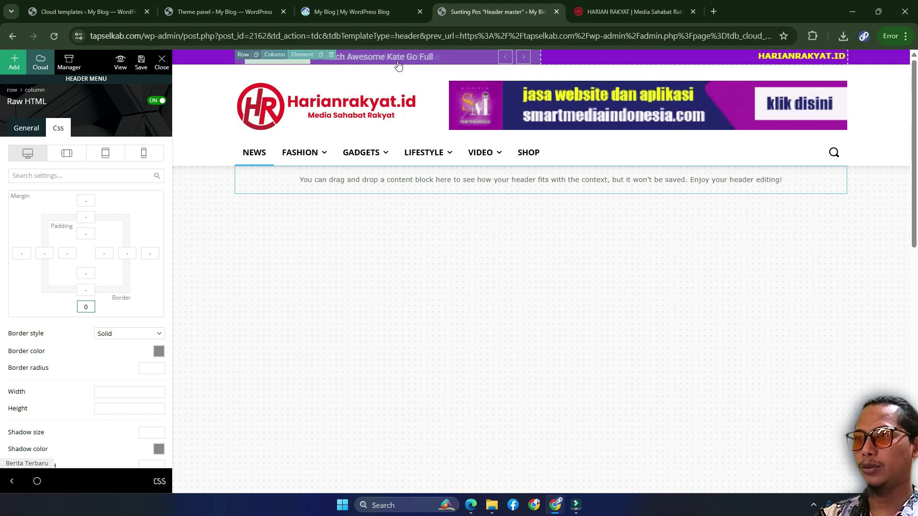
Try a bottom margin of 10 on the Raw HTML running text and compare the bar's height with harianrakyat.id.
left_click(79, 306)
type("1")
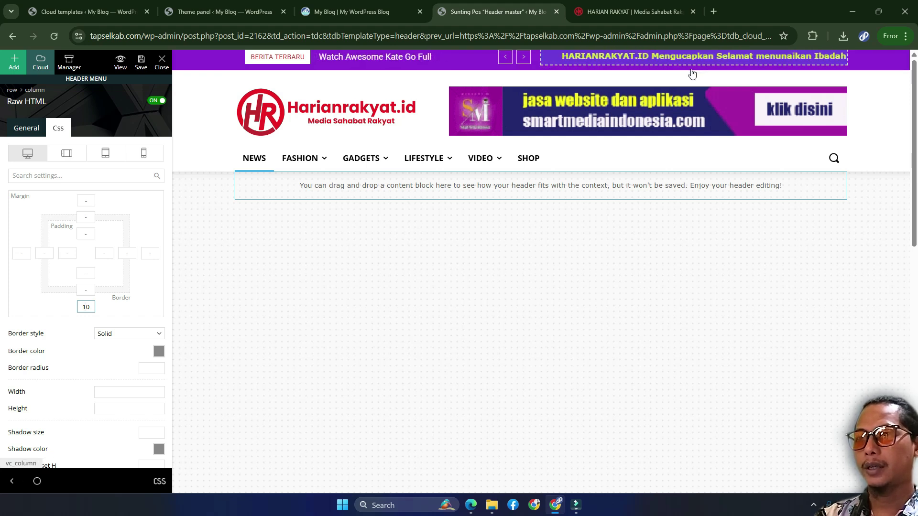
left_click(631, 12)
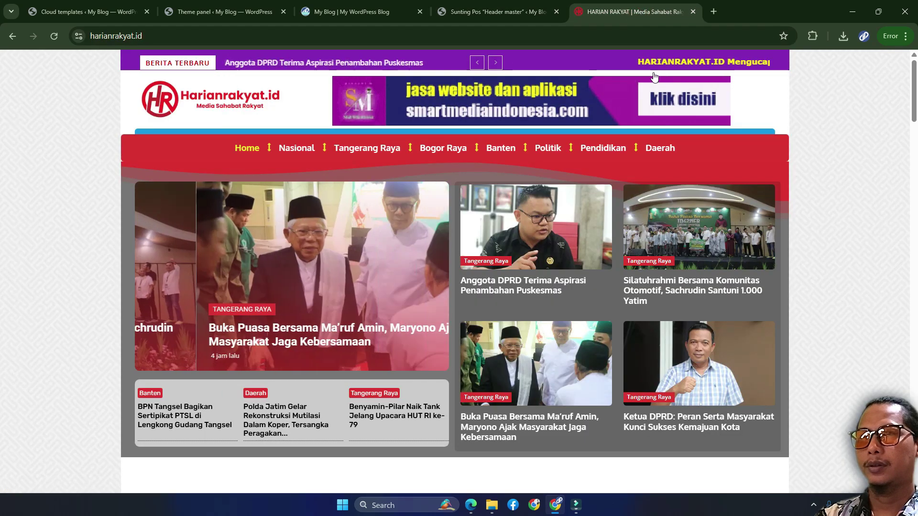
left_click(497, 11)
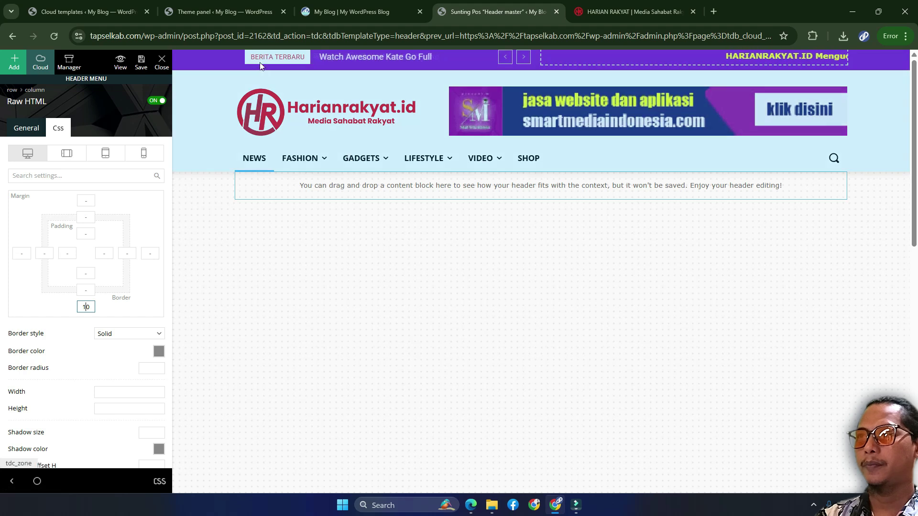
Give the top bar's row a top padding of 10, compare it with harianrakyat.id and save the header.
left_click(304, 58)
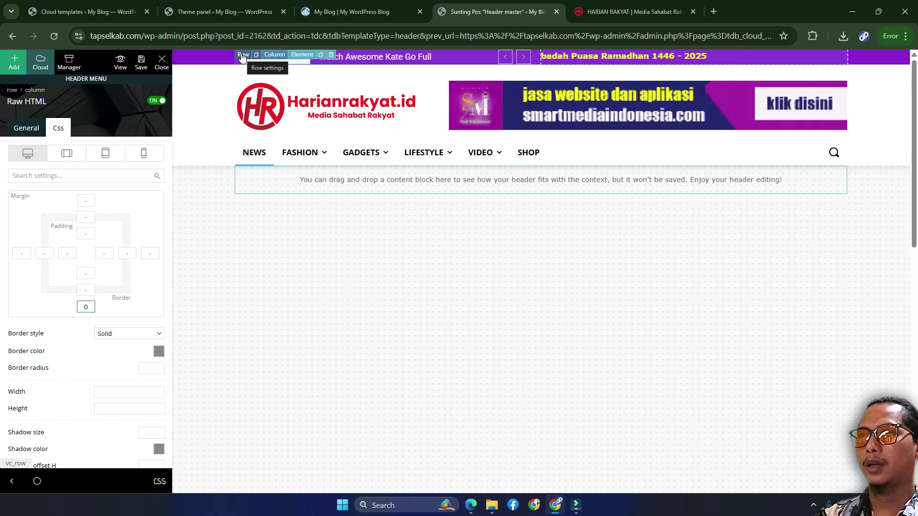
left_click(243, 56)
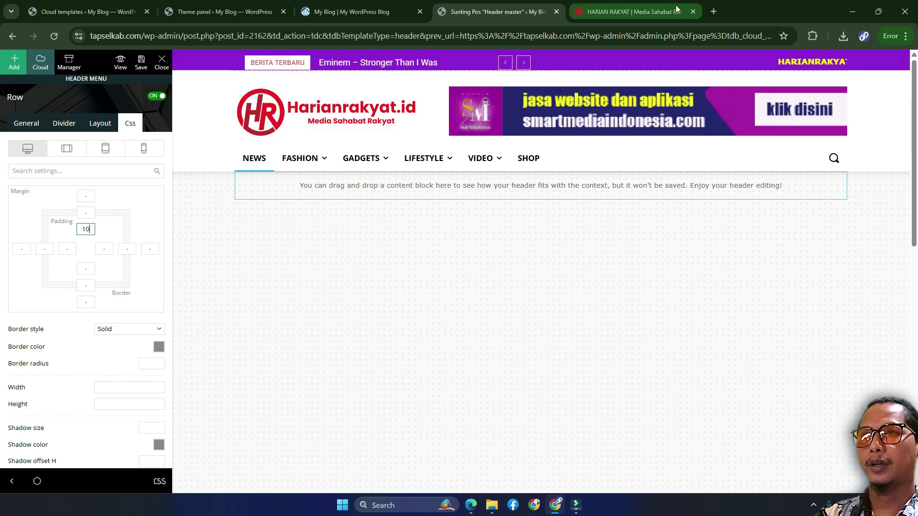
left_click(623, 14)
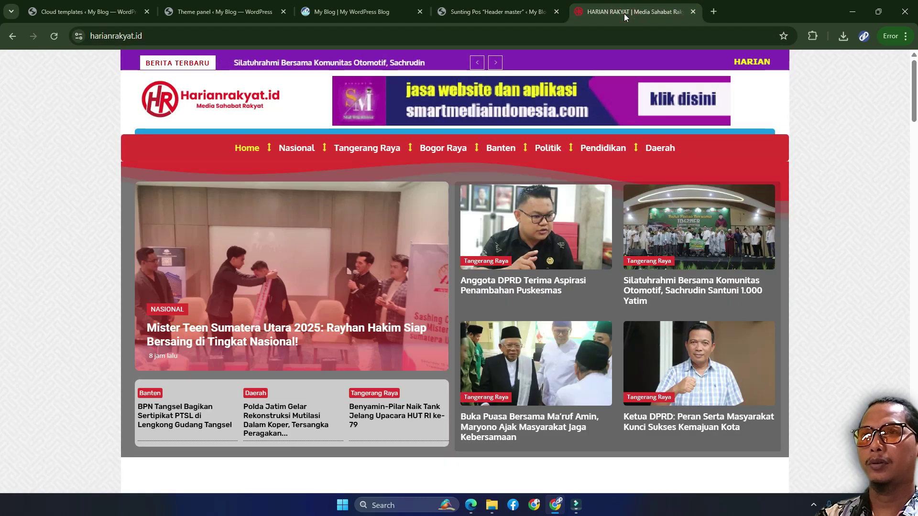
left_click(475, 11)
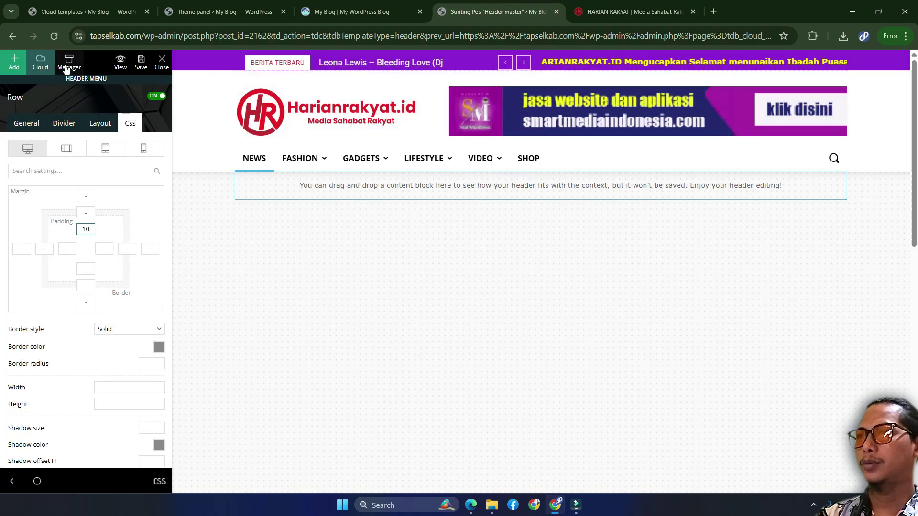
left_click(142, 64)
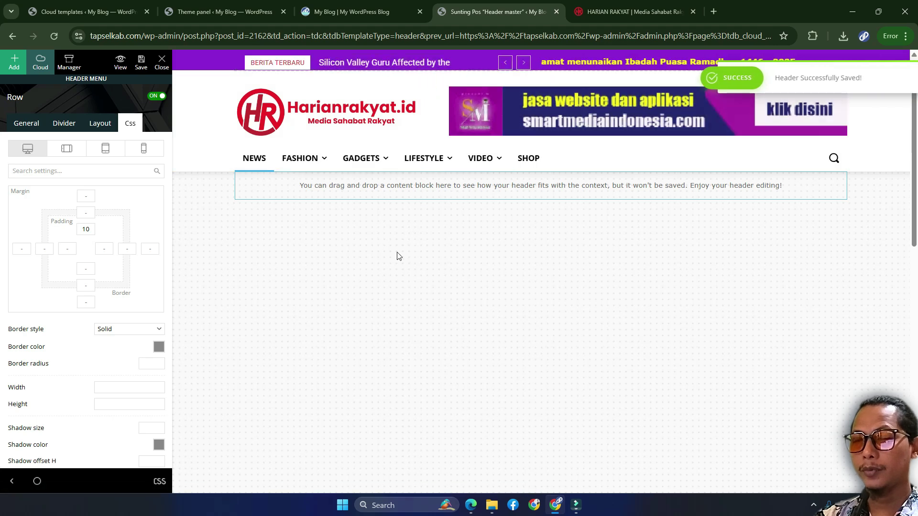
Check the saved header on the blog's front page and examine harianrakyat.id's navigation menu for comparison.
left_click(345, 6)
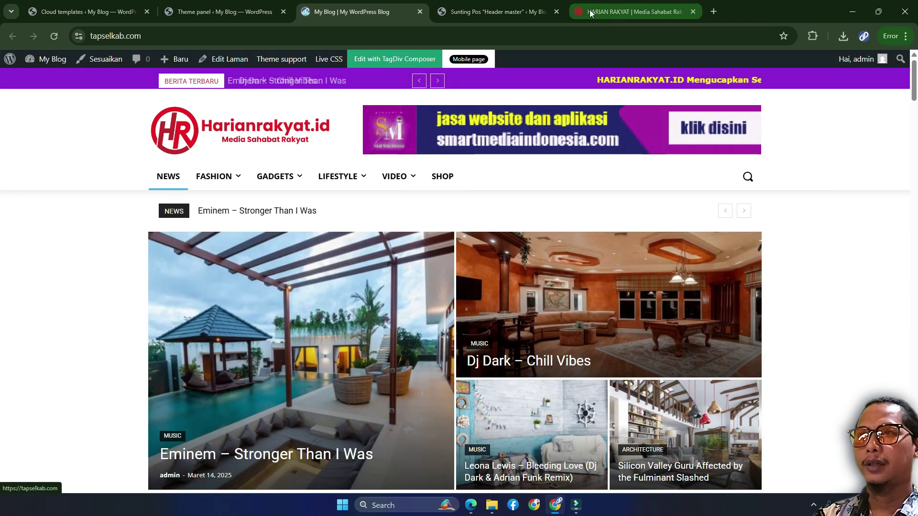
left_click(492, 9)
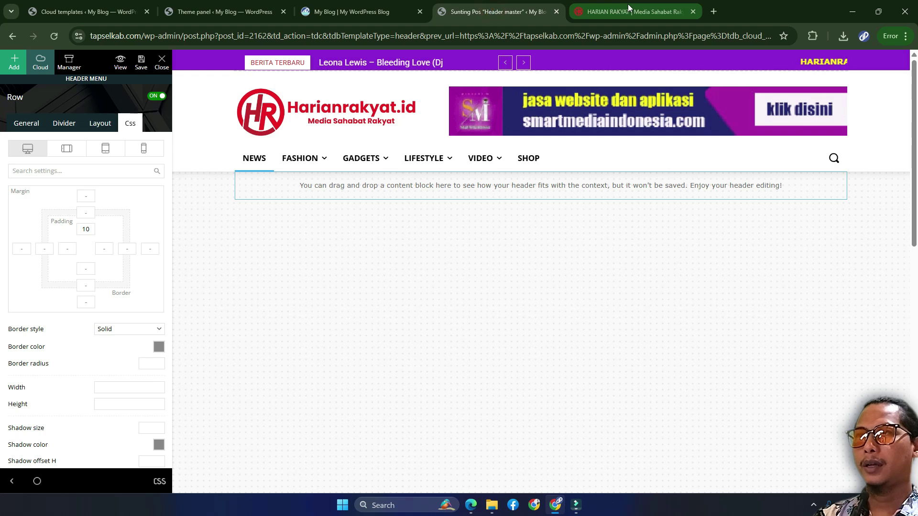
left_click(629, 9)
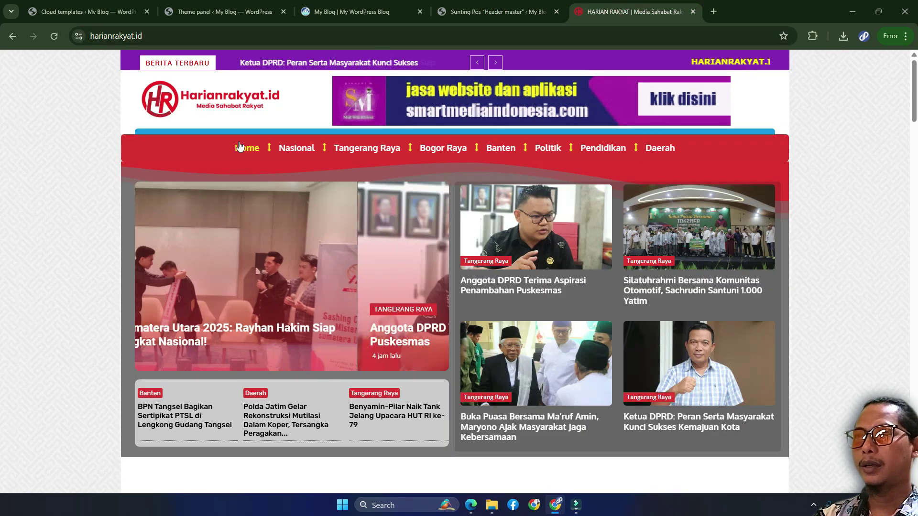
Remove the search icon from the menu row and set the header menu's horizontal alignment to Center.
left_click(505, 8)
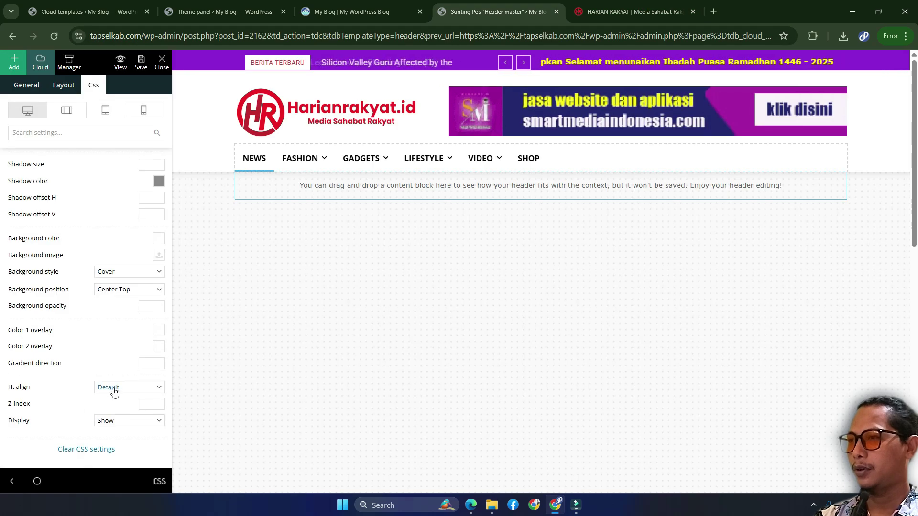
left_click(113, 387)
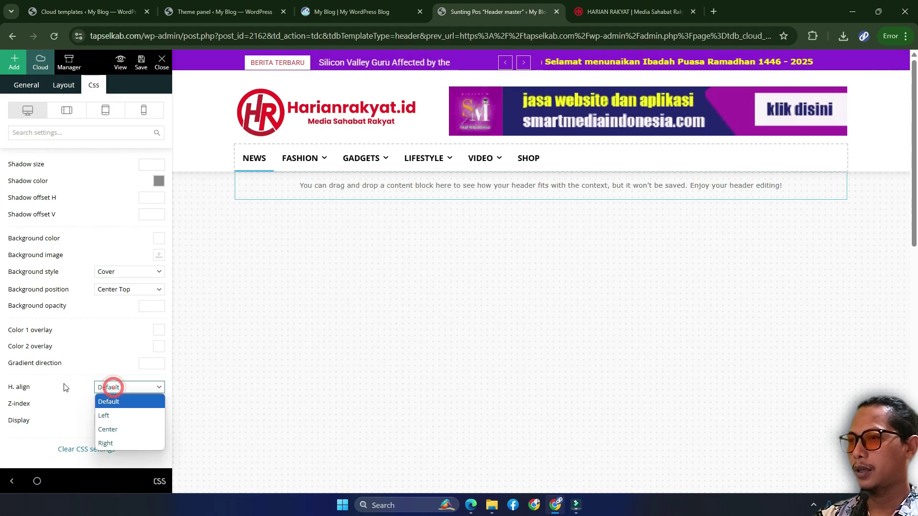
left_click(111, 429)
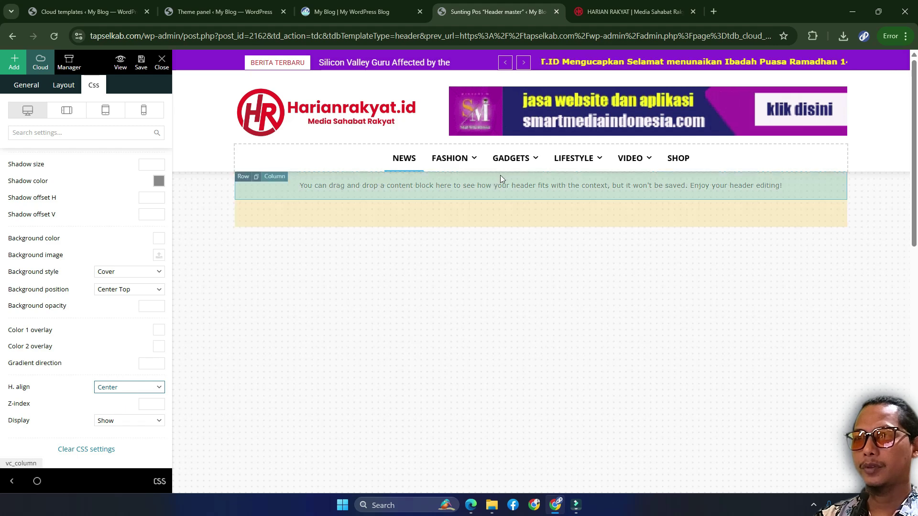
Set the background of the menu's inner row to solid red #dd3333, using harianrakyat.id's menu bar as reference, and save the header.
left_click(500, 173)
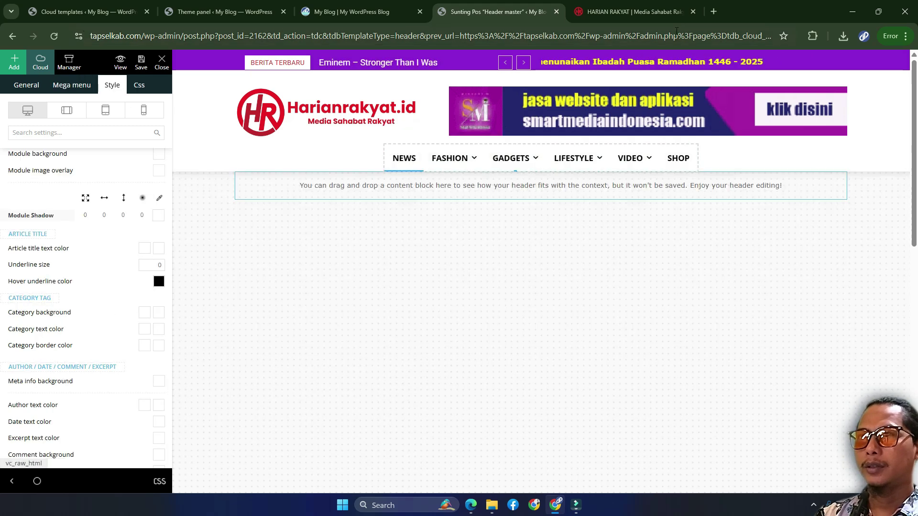
left_click(631, 11)
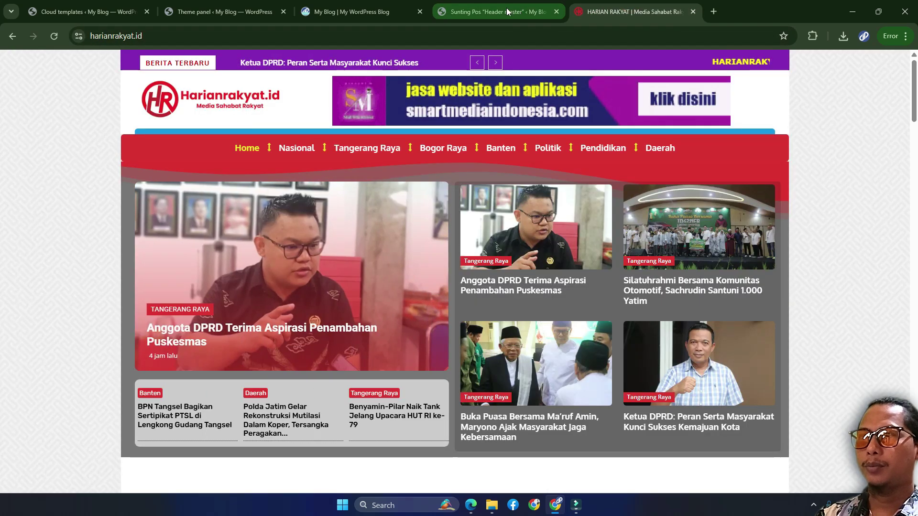
left_click(516, 11)
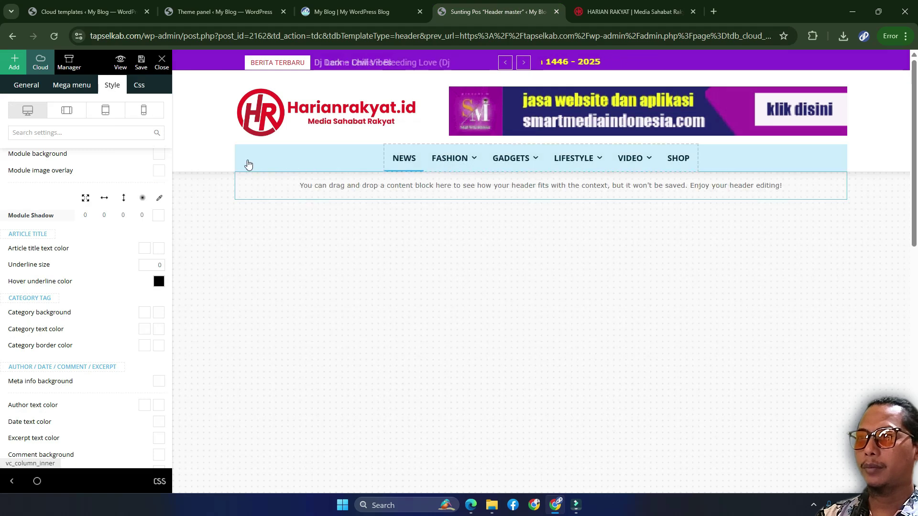
mouse_move(412, 158)
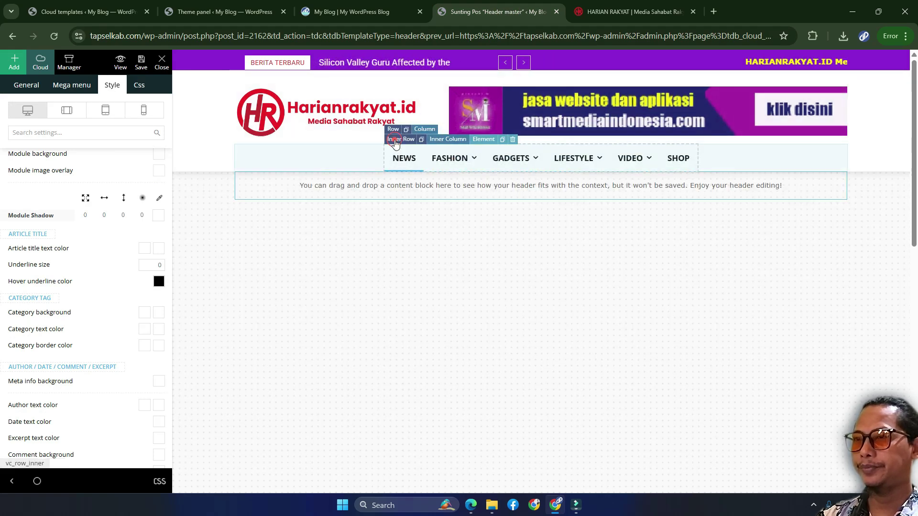
left_click(395, 139)
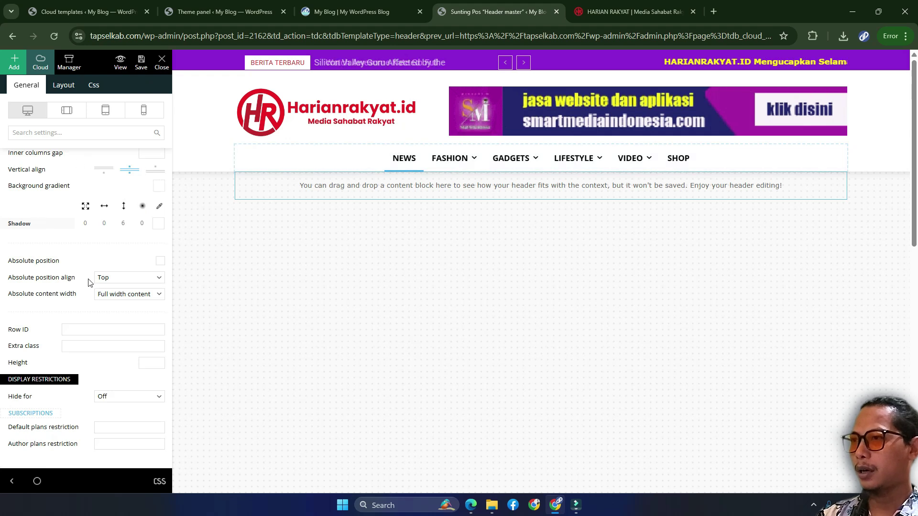
scroll(73, 311, "up", 1)
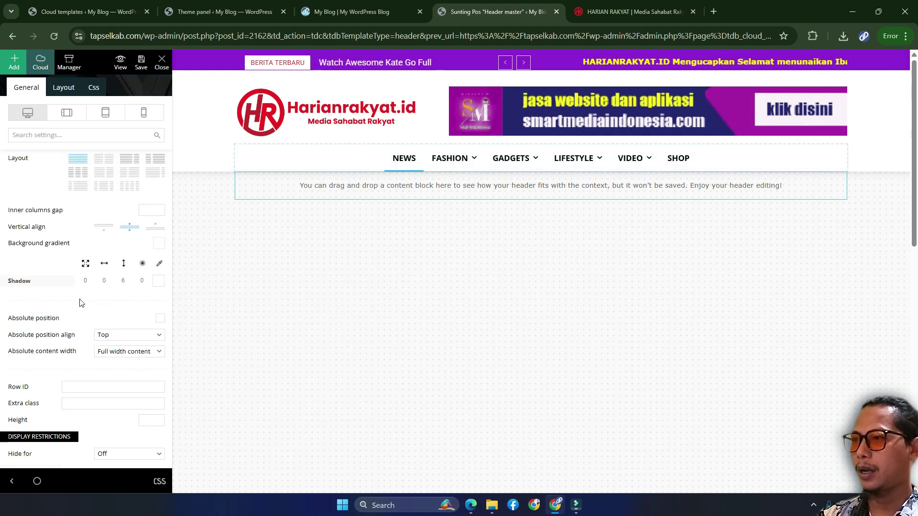
left_click(160, 244)
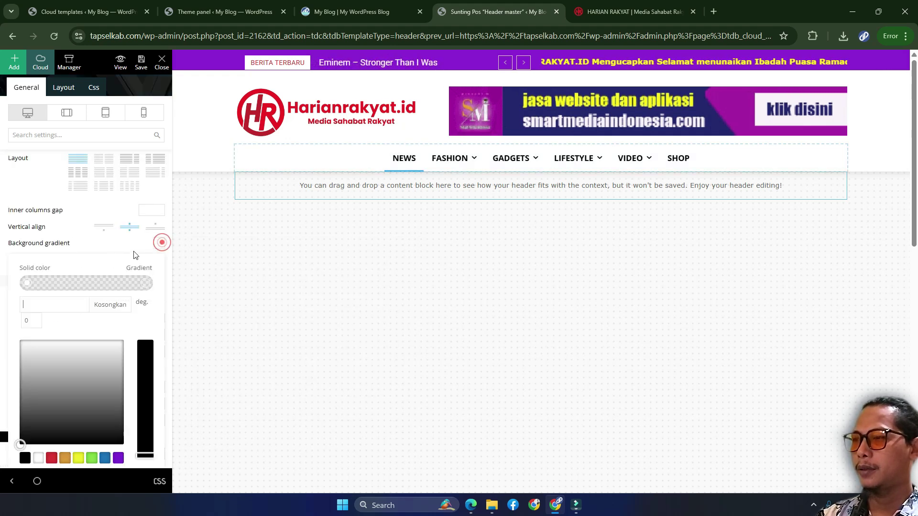
scroll(73, 281, "down", 2)
left_click(52, 343)
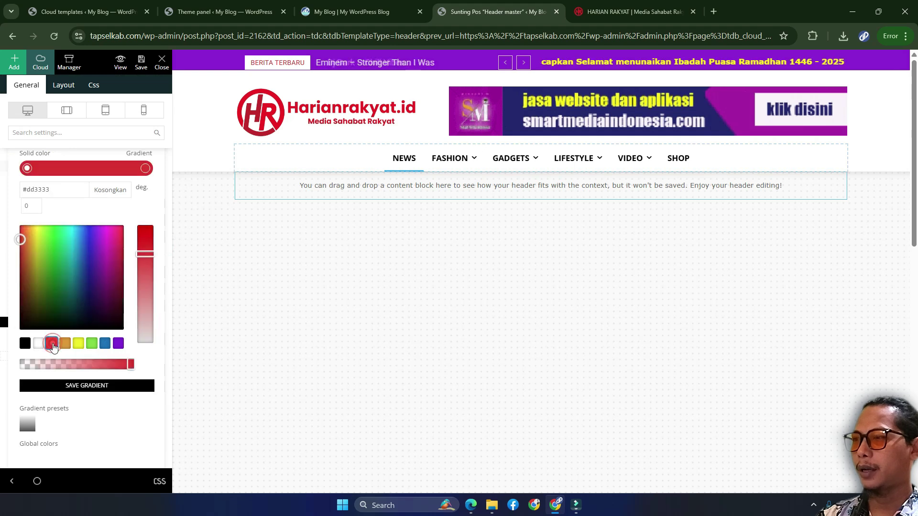
scroll(108, 237, "up", 2)
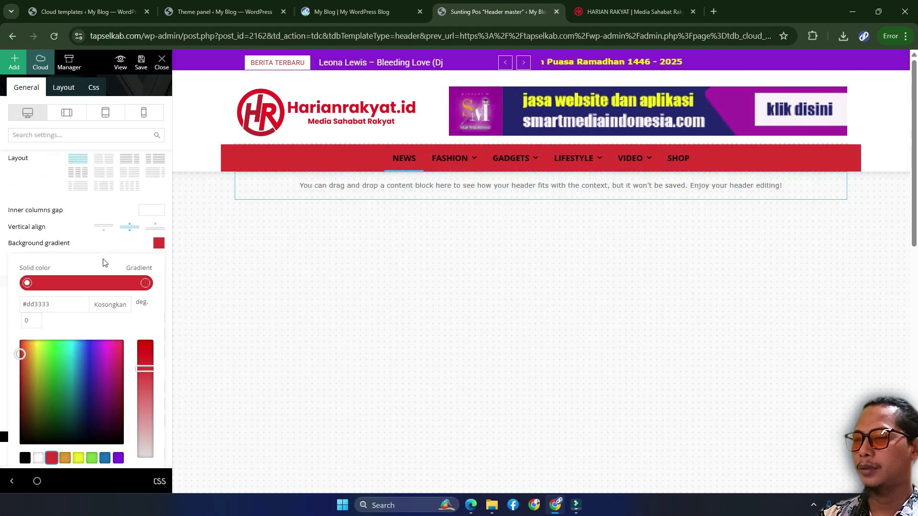
left_click(140, 62)
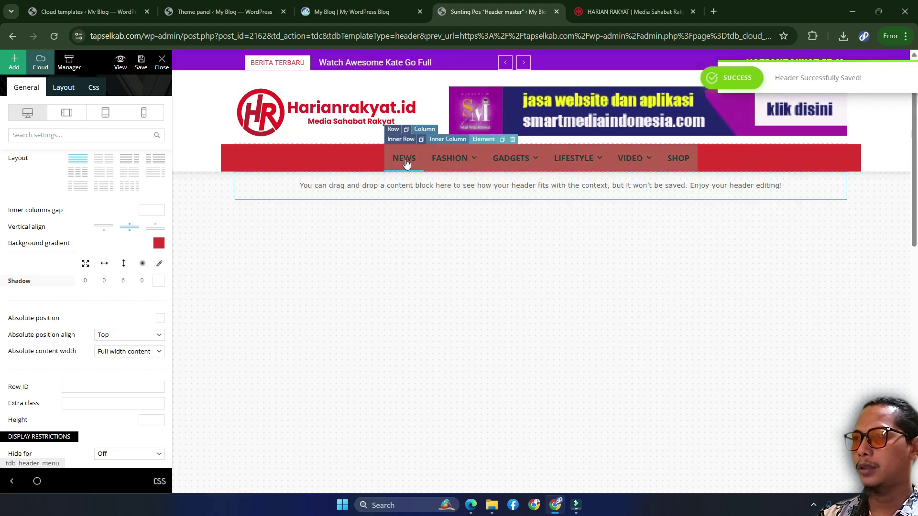
Set the header main menu's text color and its active and hover text color to white #ffffff.
left_click(482, 142)
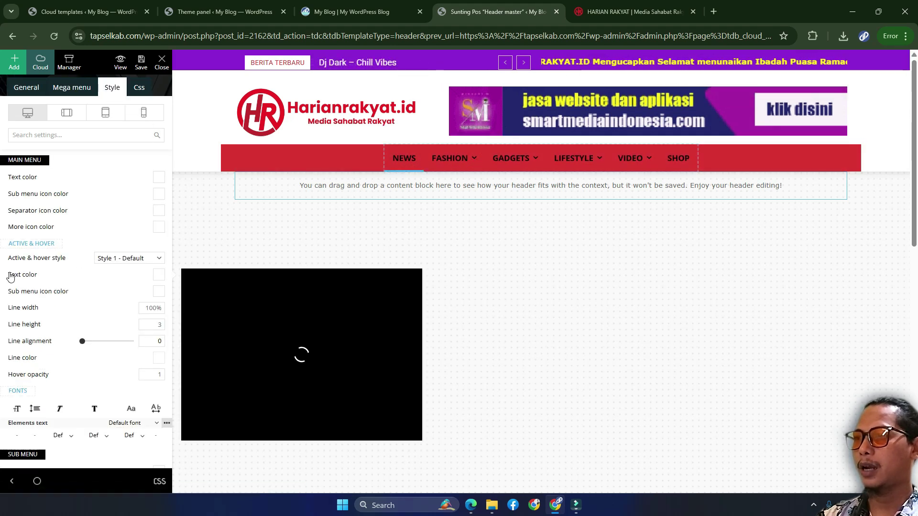
left_click(159, 275)
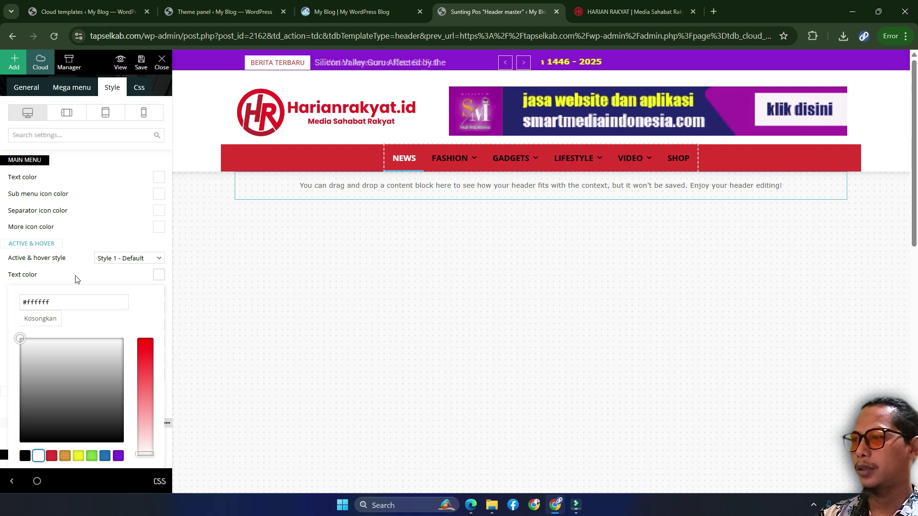
mouse_move(46, 277)
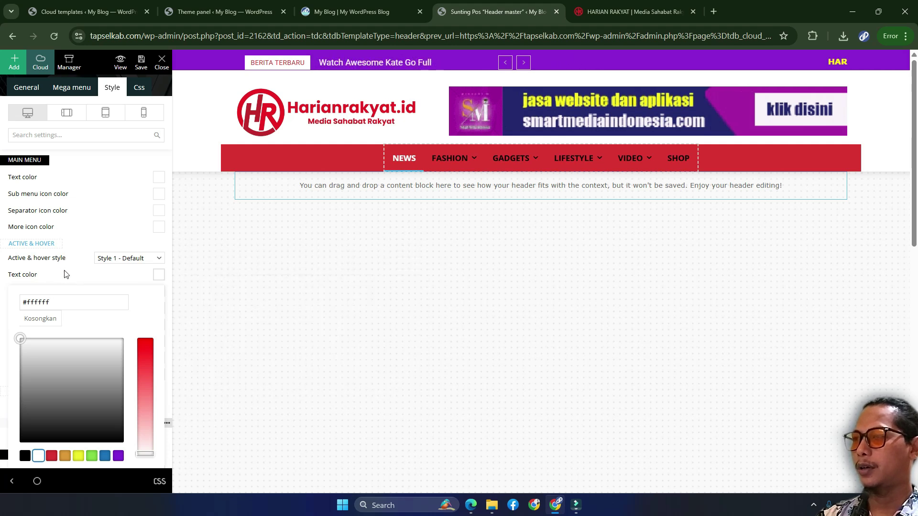
left_click(65, 266)
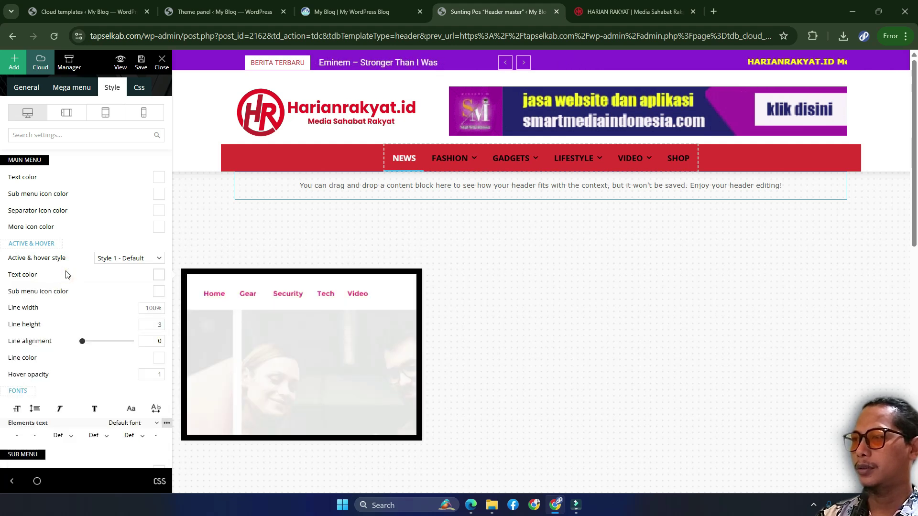
left_click(156, 178)
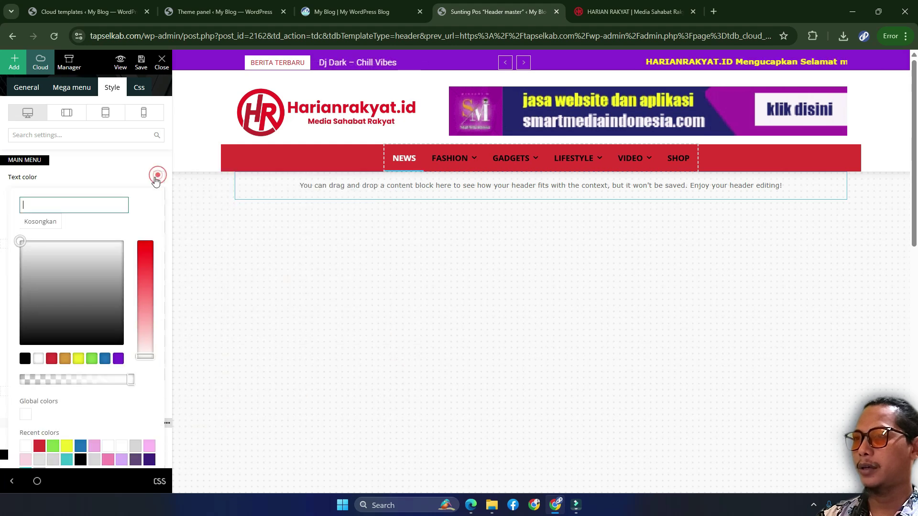
left_click(39, 359)
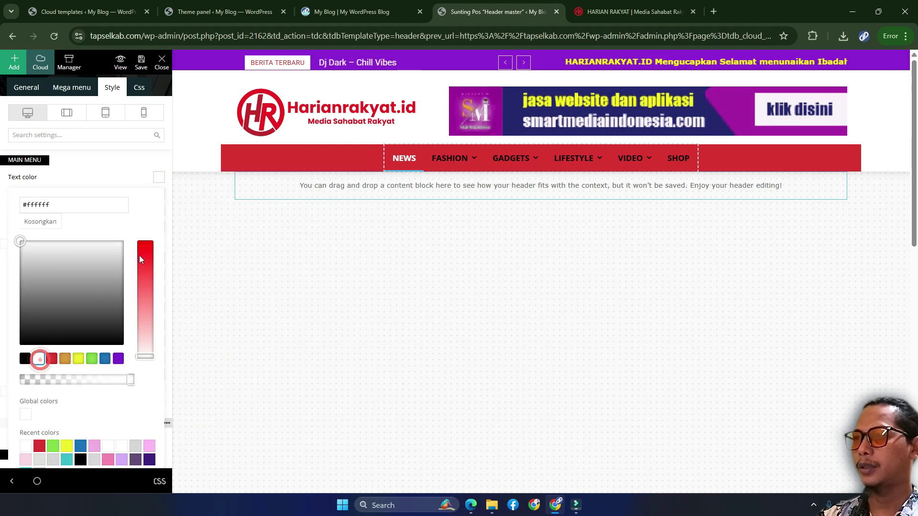
left_click(98, 170)
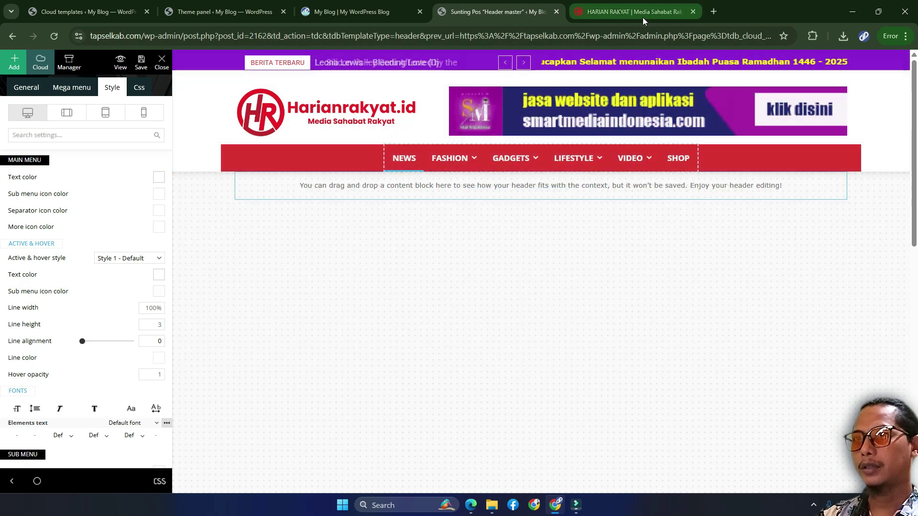
Set the main menu's active and hover text color to yellow #eeee22, using harianrakyat.id's menu as reference, and save the header.
left_click(625, 13)
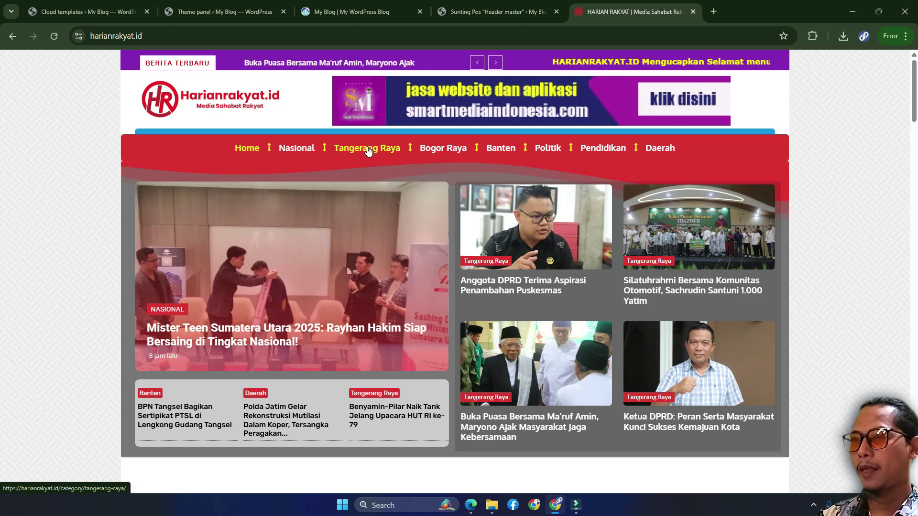
left_click(472, 13)
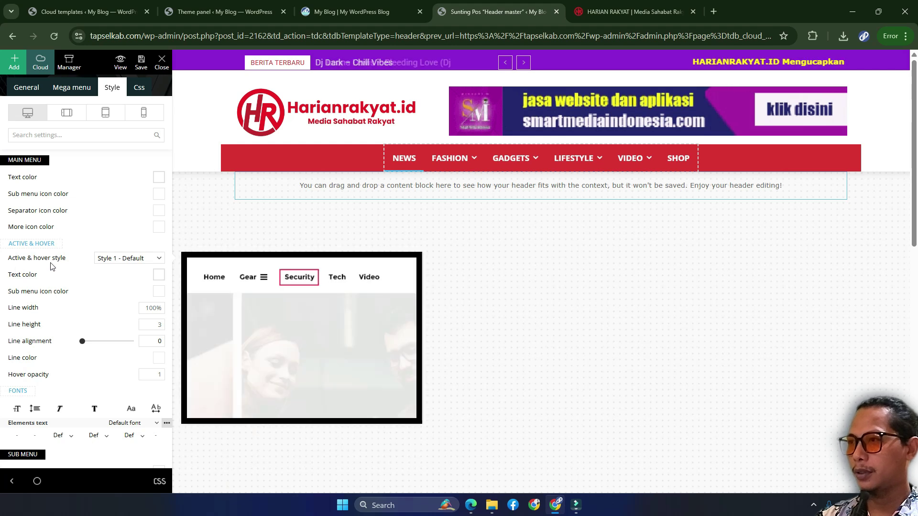
left_click(159, 277)
left_click(79, 456)
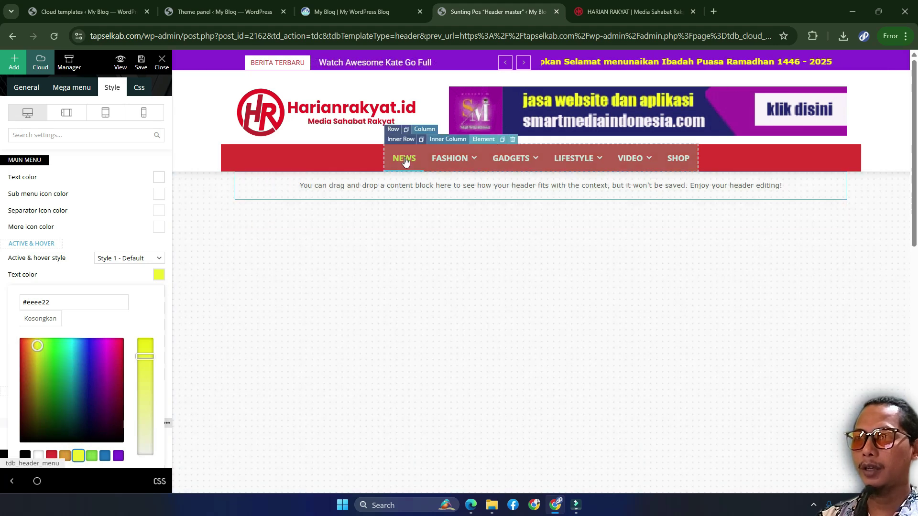
mouse_move(471, 167)
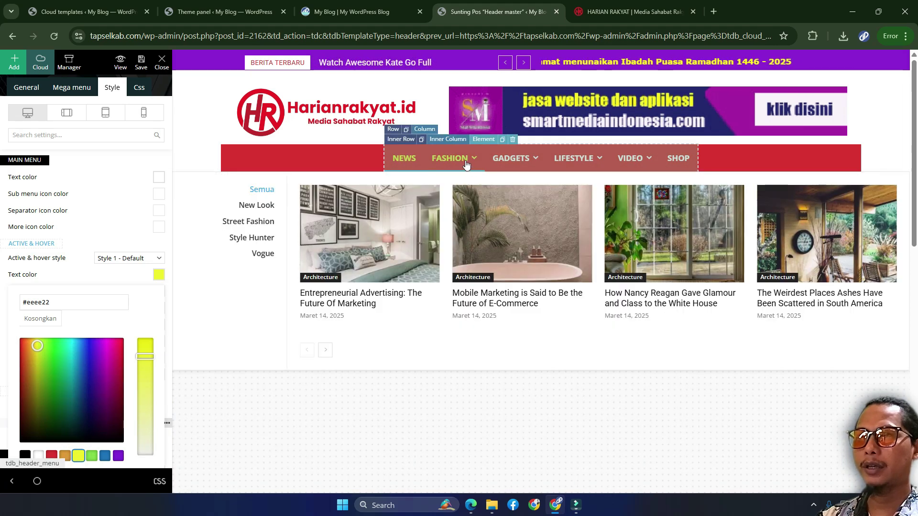
mouse_move(574, 162)
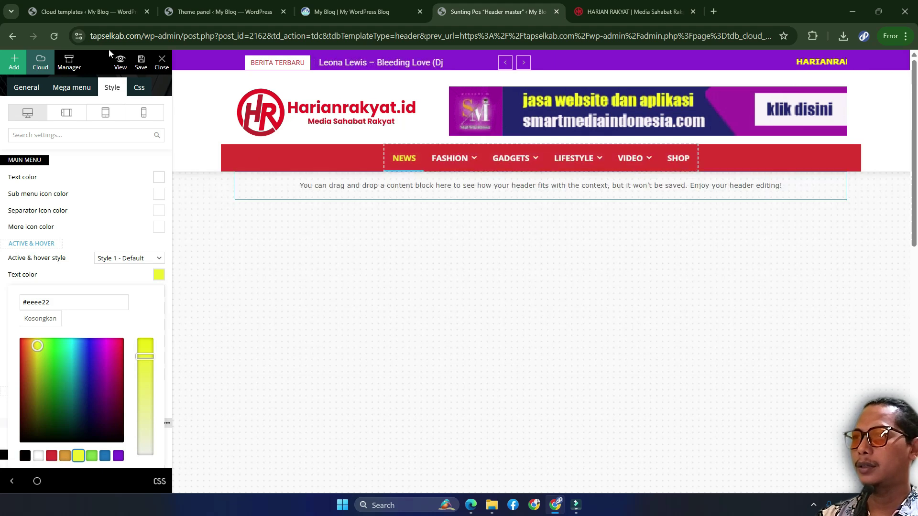
left_click(141, 62)
Give the header main menu a vertical double-arrow separator icon between its items, using harianrakyat.id's menu as reference.
left_click(609, 15)
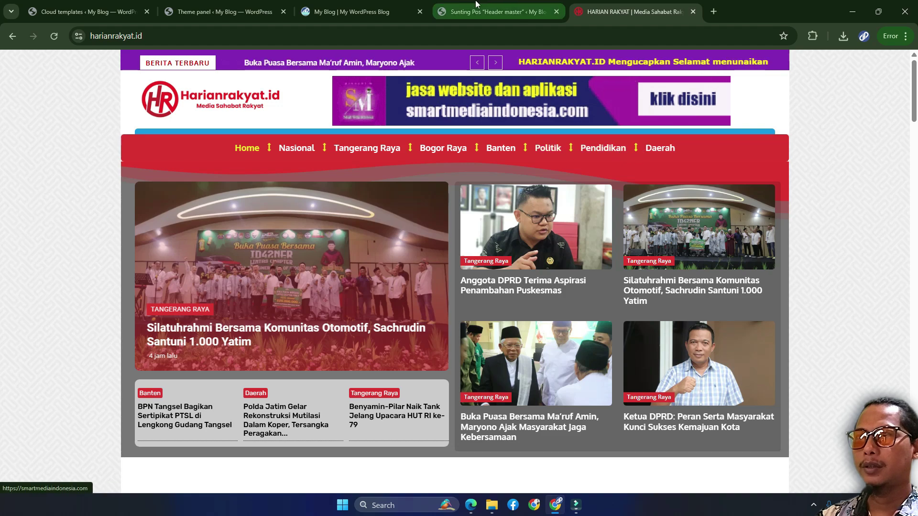
left_click(462, 13)
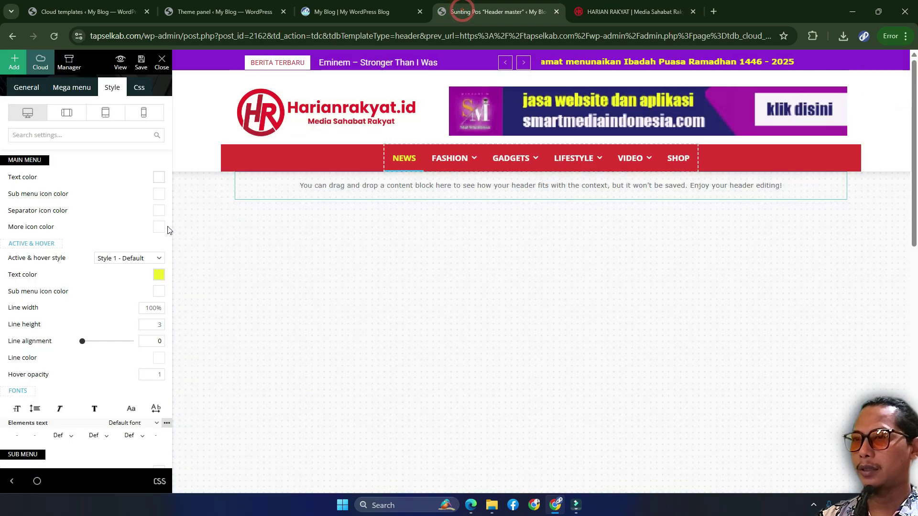
left_click(480, 165)
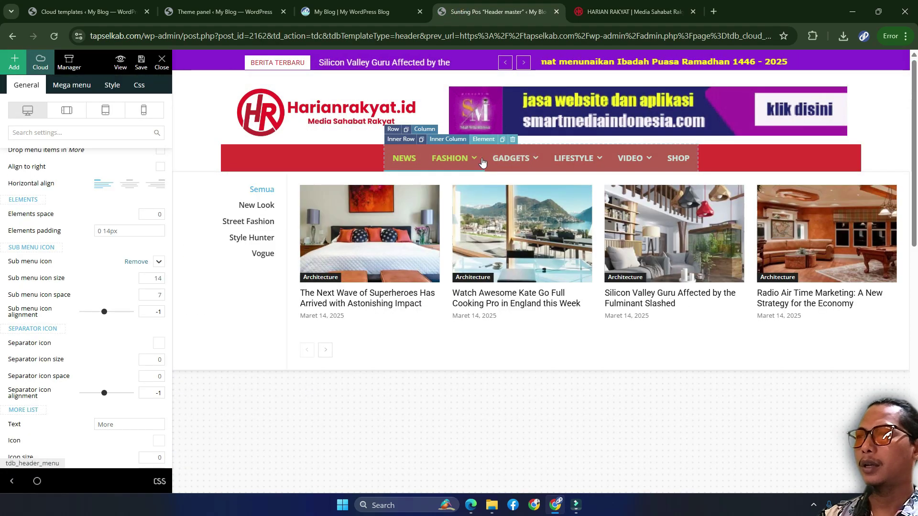
left_click(481, 162)
scroll(62, 257, "up", 2)
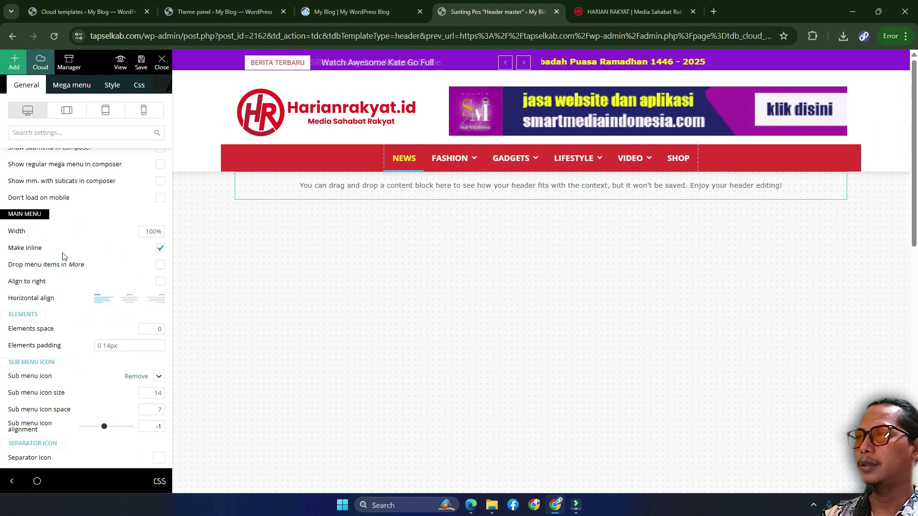
scroll(63, 257, "up", 1)
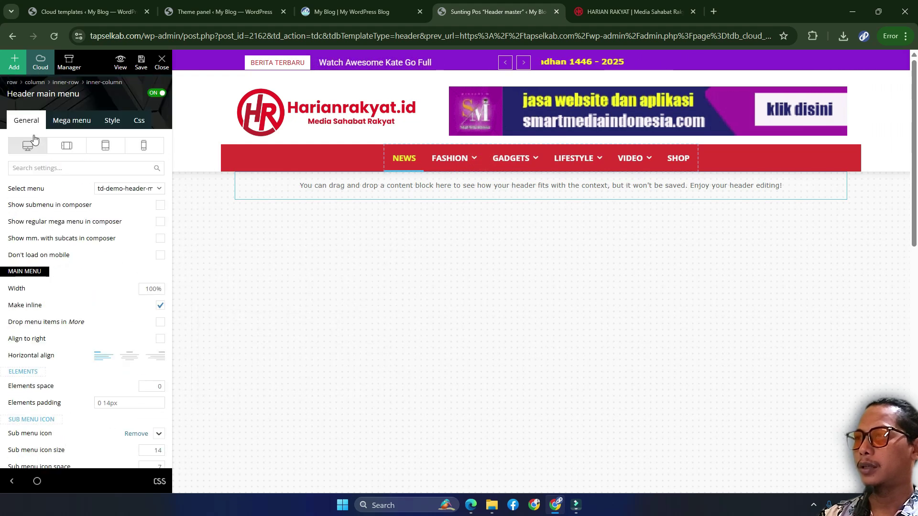
scroll(67, 334, "down", 3)
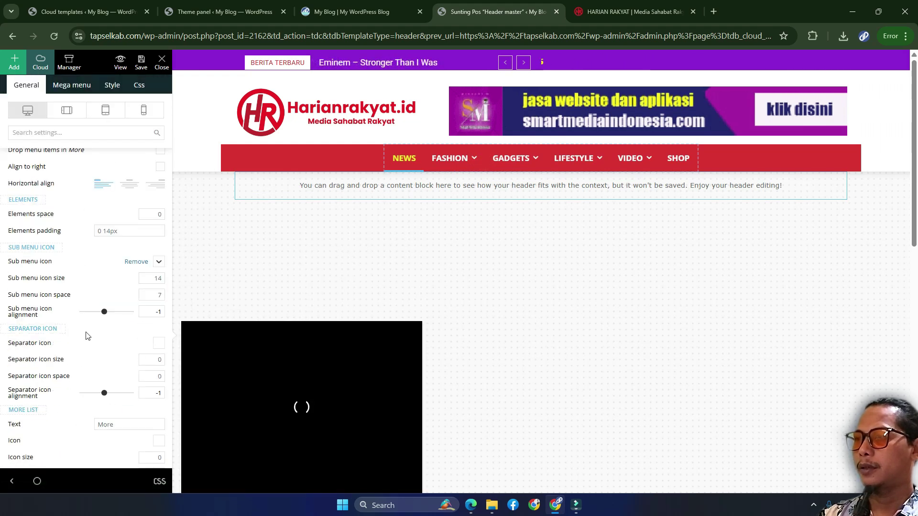
scroll(86, 335, "down", 1)
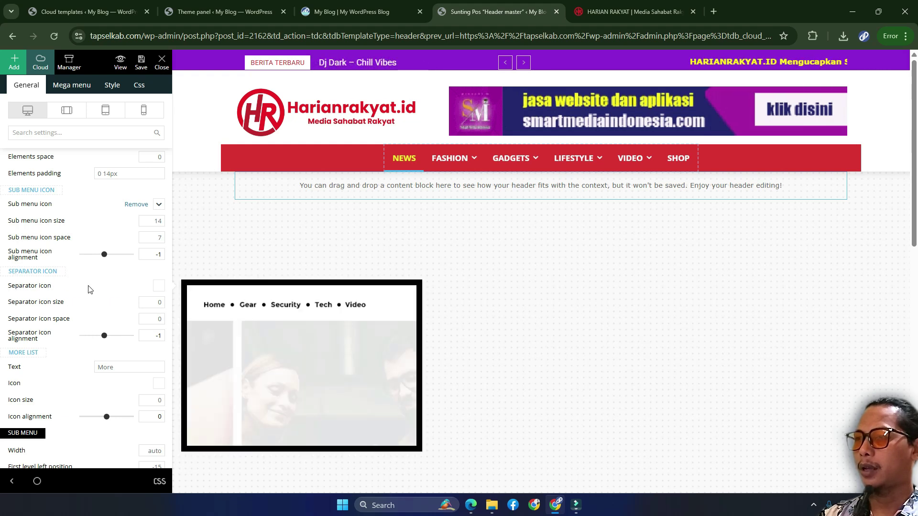
left_click(162, 286)
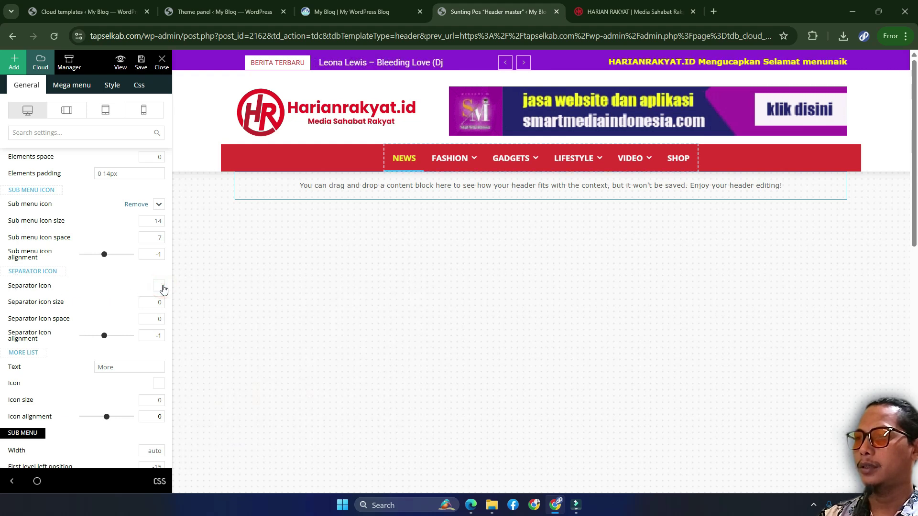
scroll(69, 325, "down", 2)
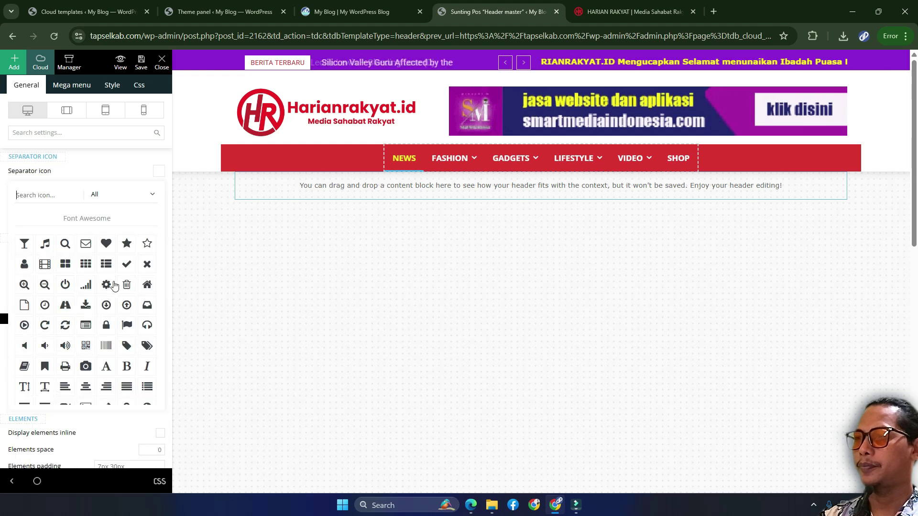
scroll(87, 330, "down", 2)
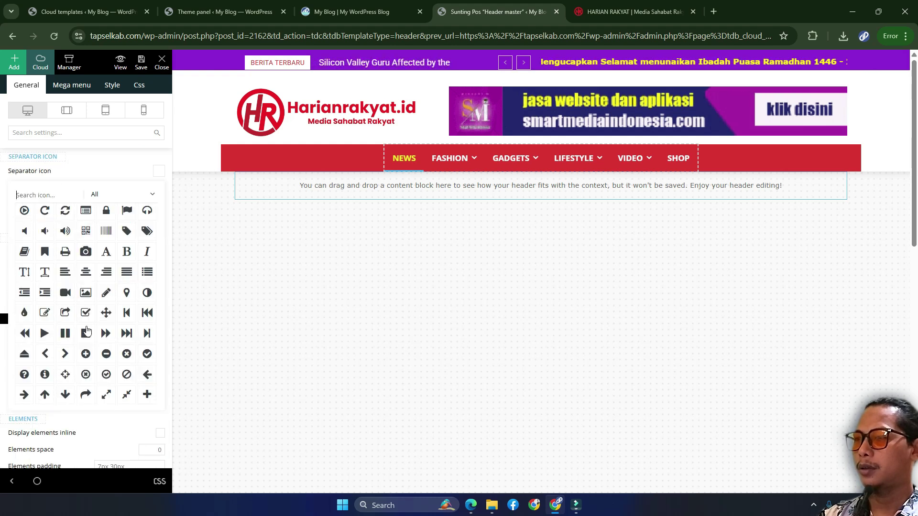
scroll(107, 316, "down", 1)
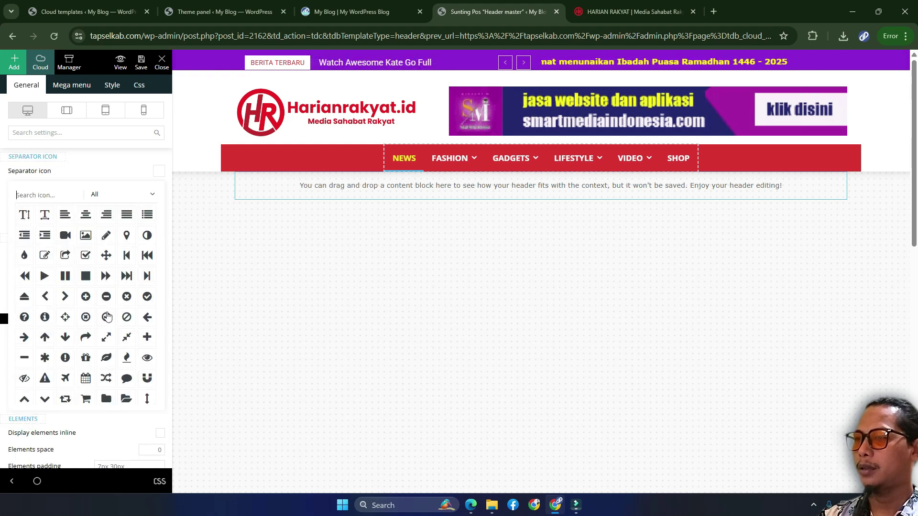
left_click(145, 400)
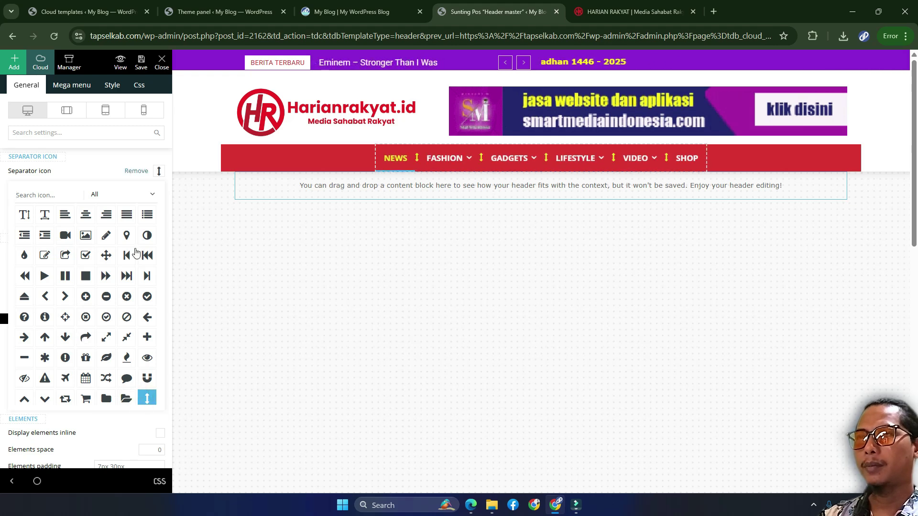
Compare the menu's separators with those on harianrakyat.id and save the header.
mouse_move(431, 165)
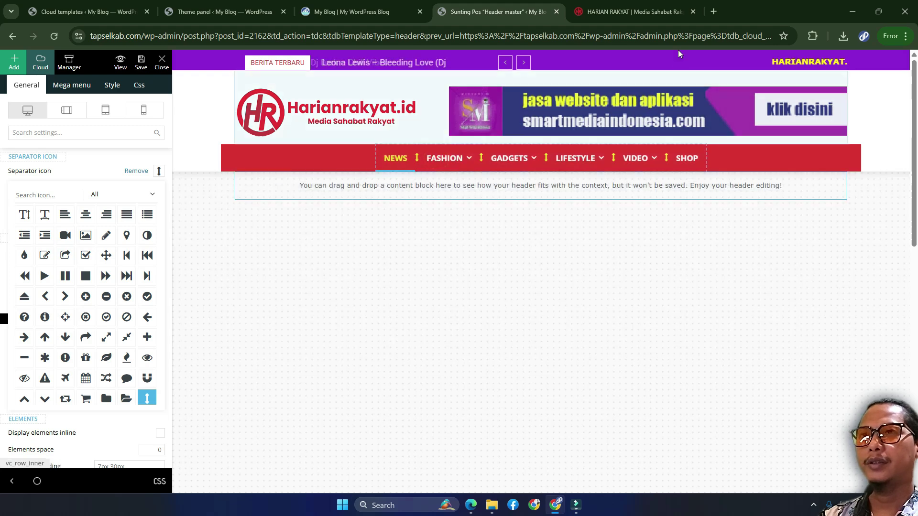
left_click(638, 11)
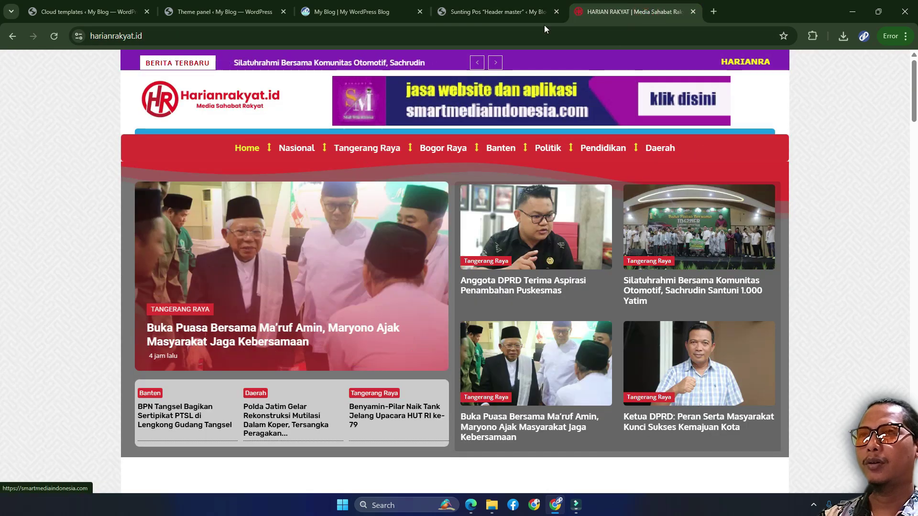
left_click(511, 10)
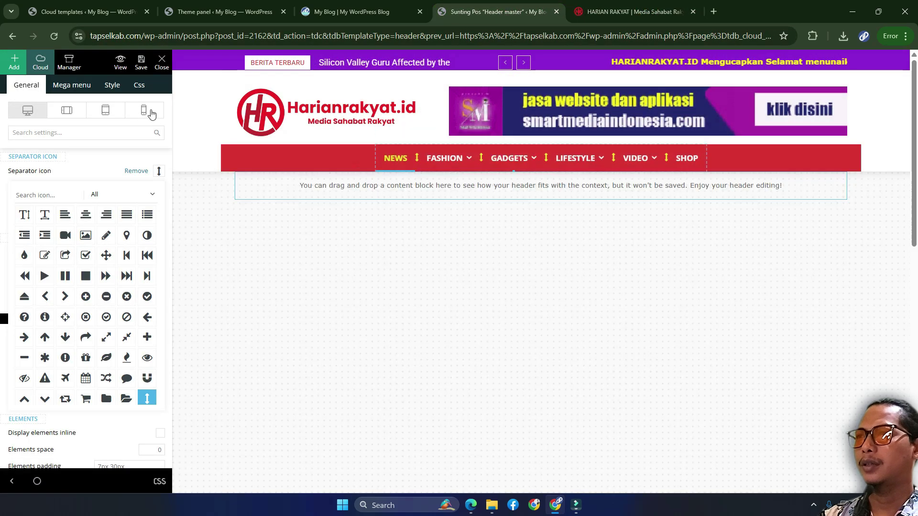
left_click(140, 61)
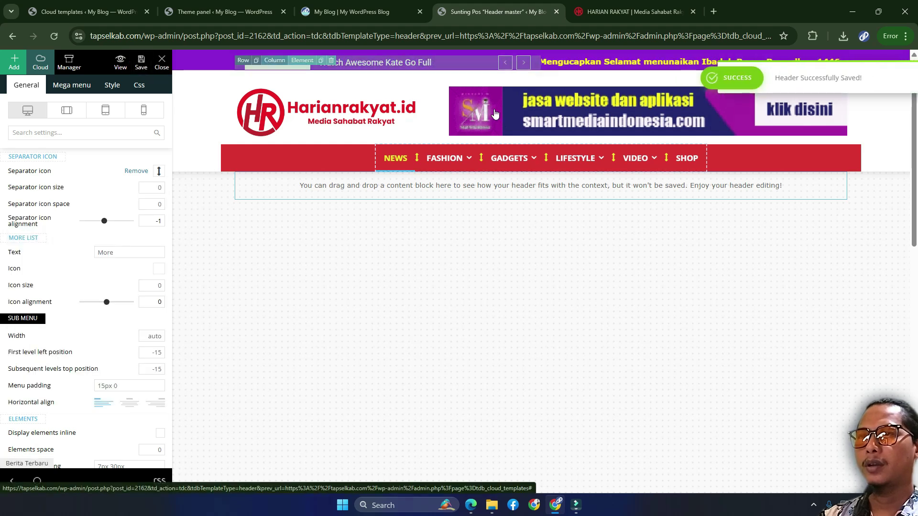
Preview the Fashion, Gadgets and Lifestyle mega menus and give the menu's inner row a border radius of 5.
mouse_move(468, 162)
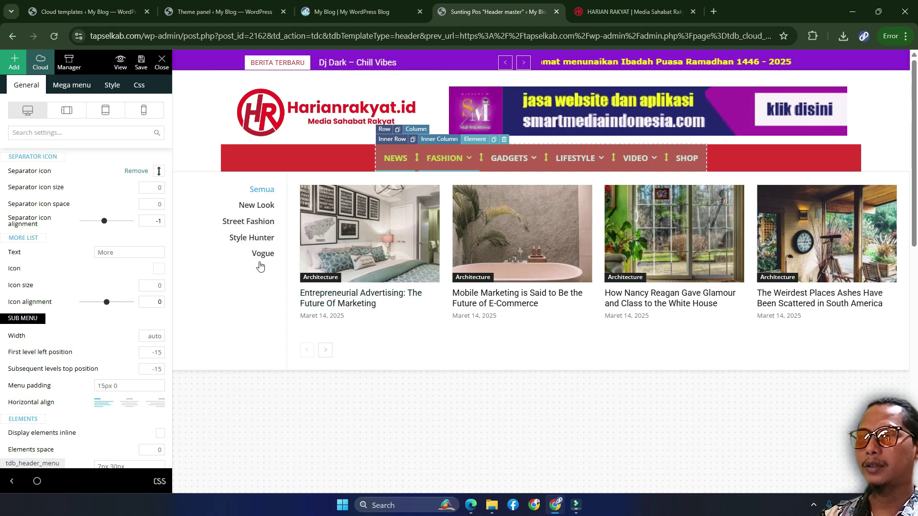
mouse_move(528, 158)
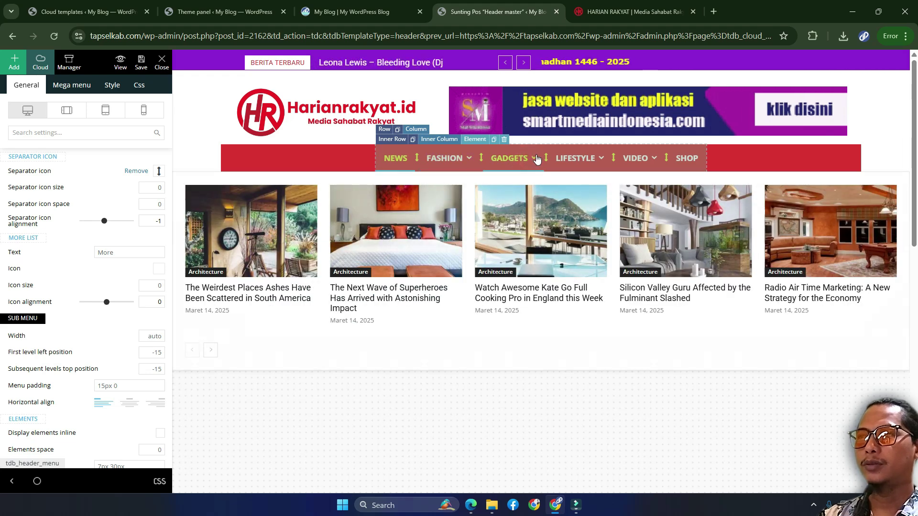
mouse_move(584, 158)
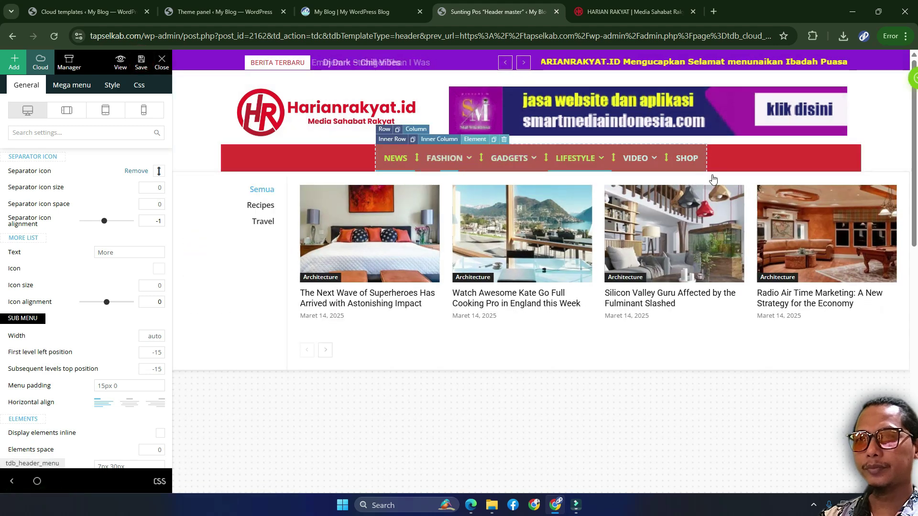
left_click(391, 139)
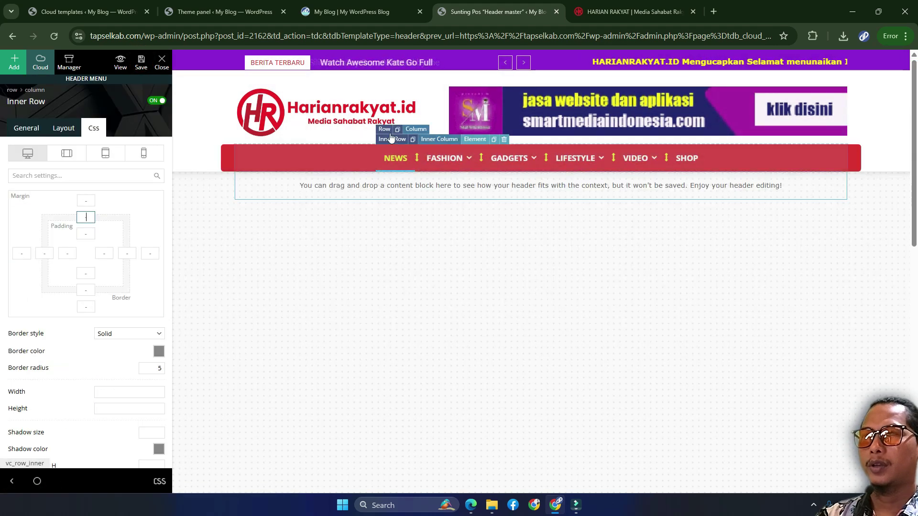
Add a new empty row to the header directly below the red menu row.
left_click(384, 130)
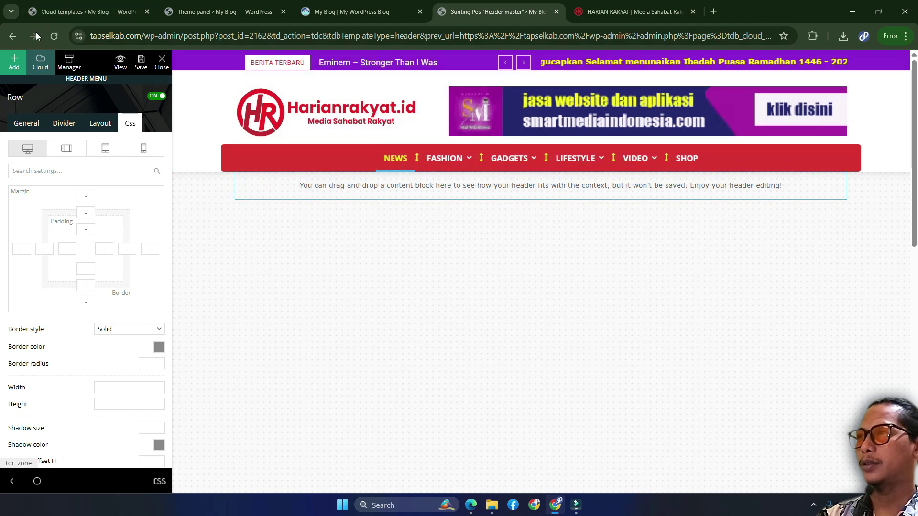
left_click(14, 62)
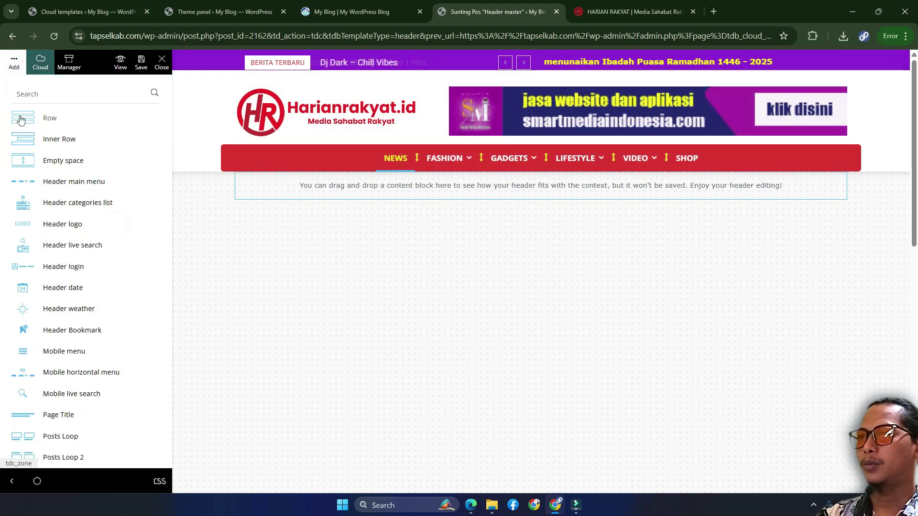
left_click_drag(23, 117, 505, 159)
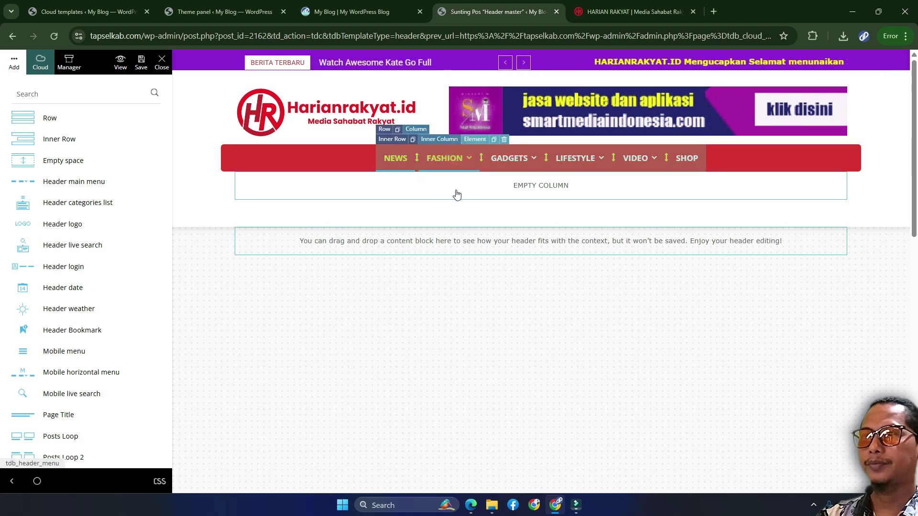
Move the header main menu into the new row below and delete the emptied red inner row.
left_click_drag(421, 158, 410, 186)
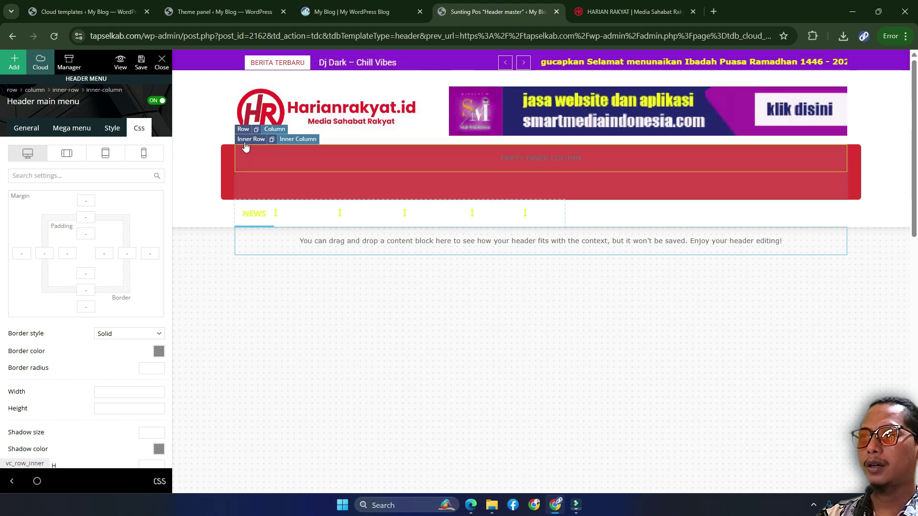
left_click(245, 141)
right_click(244, 141)
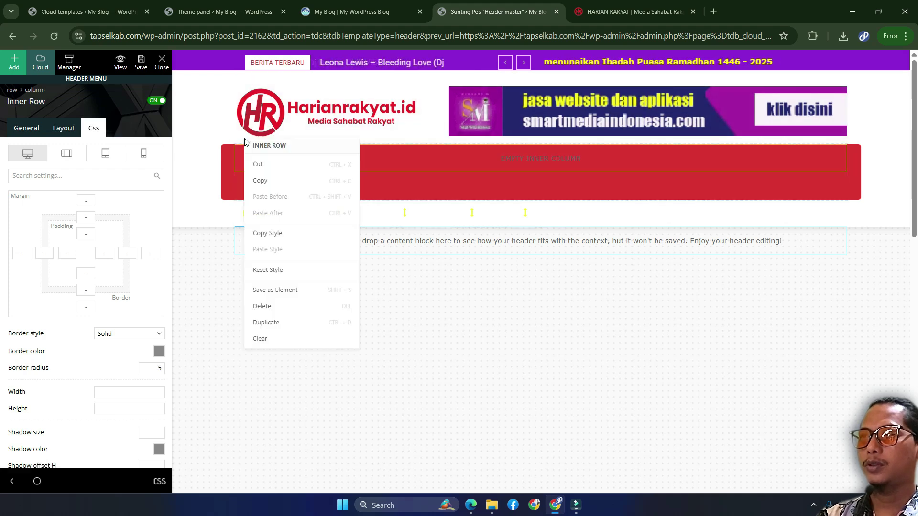
left_click(266, 307)
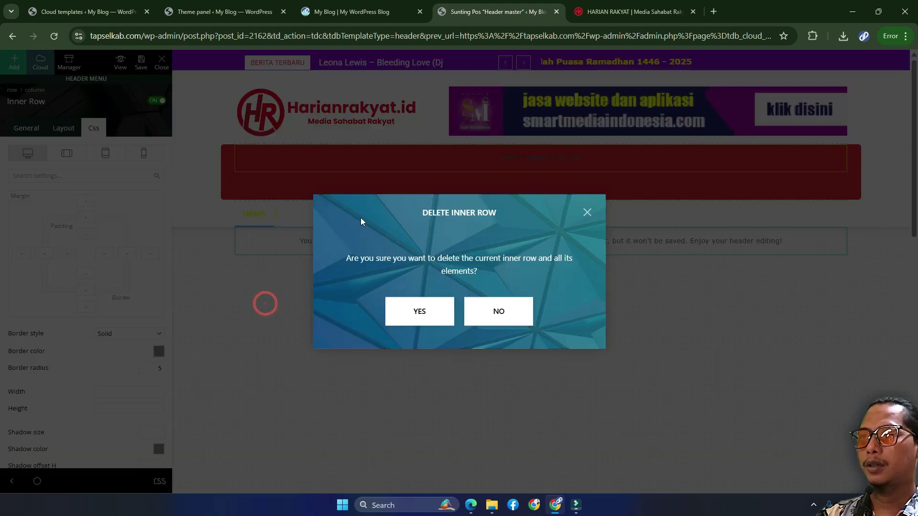
left_click(421, 311)
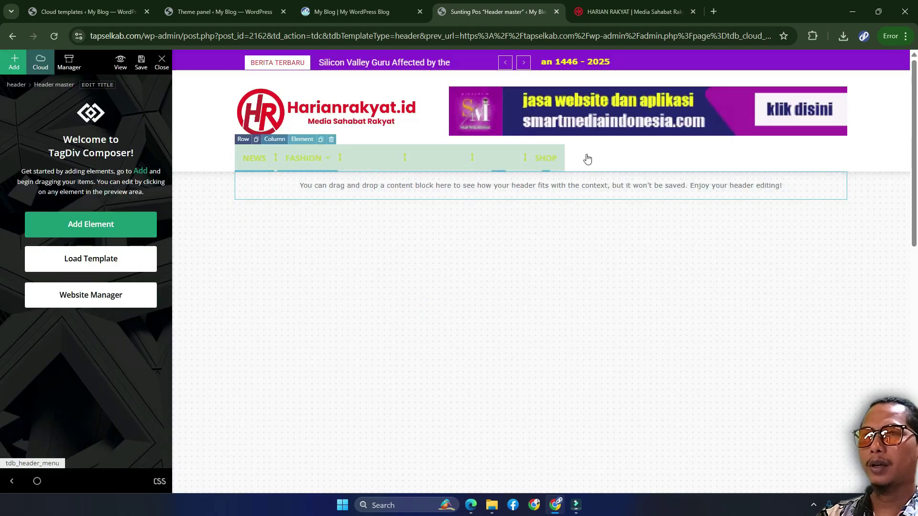
Set the horizontal alignment of the row containing the main menu to Center.
left_click(243, 141)
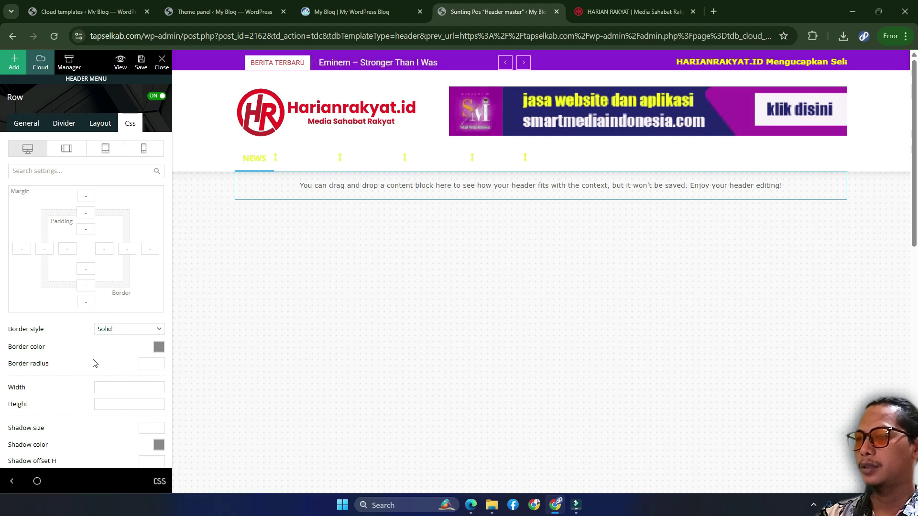
scroll(96, 377, "down", 3)
scroll(112, 374, "down", 1)
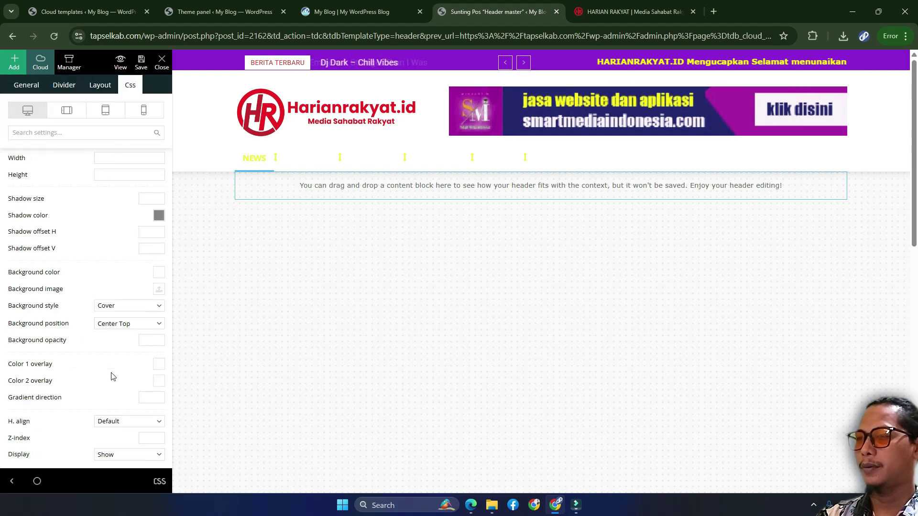
left_click(122, 422)
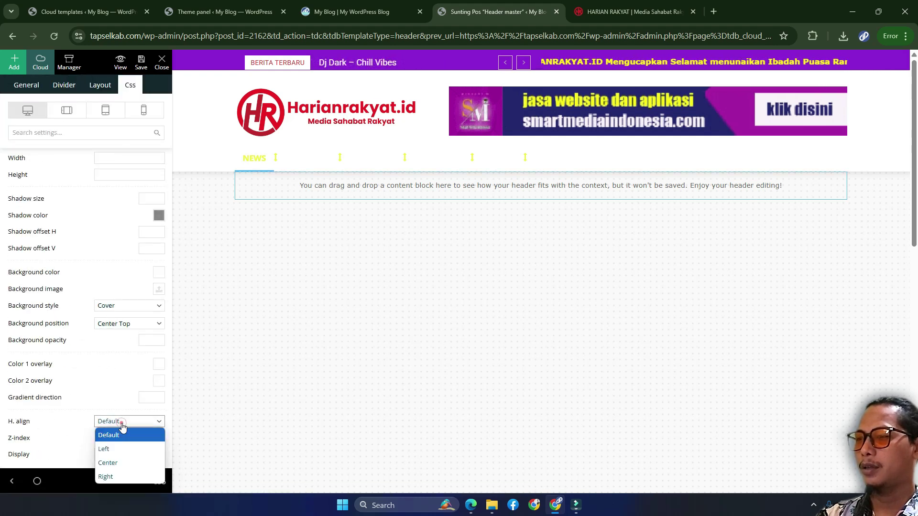
left_click(114, 463)
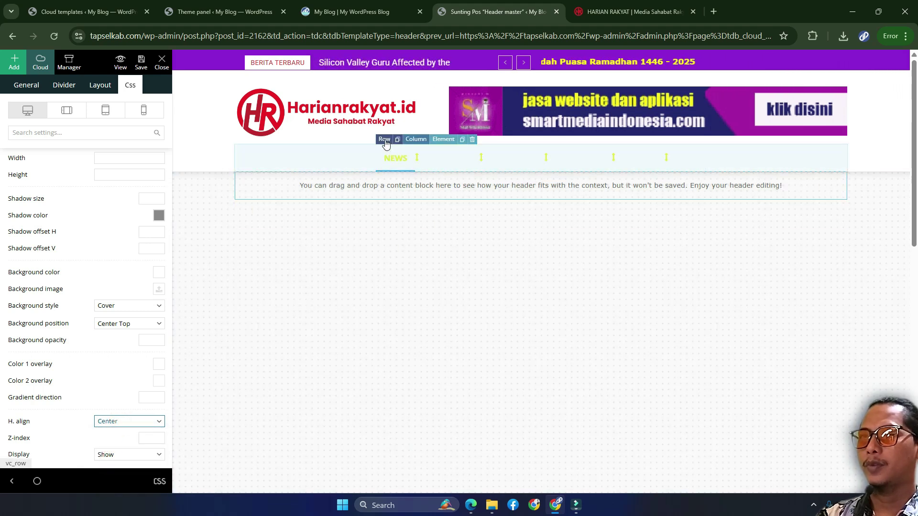
Give the menu row a solid red background using its background gradient setting.
scroll(88, 164, "up", 1)
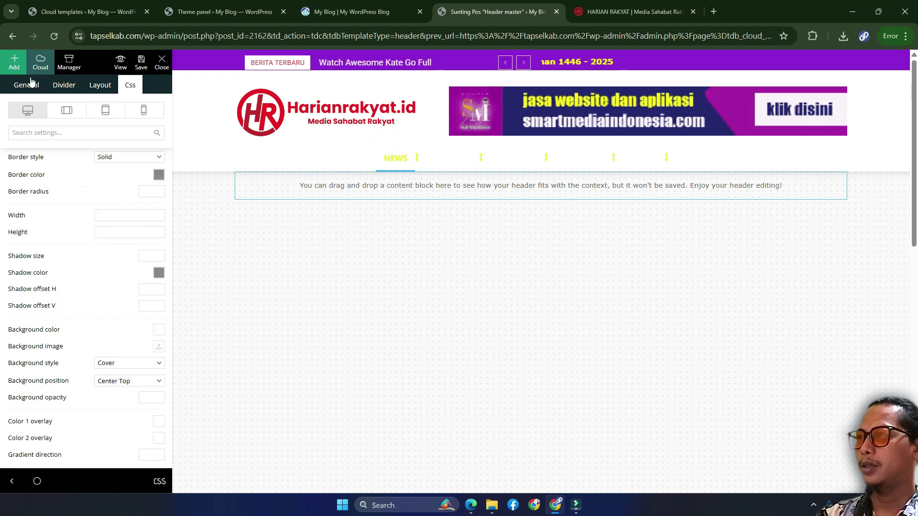
left_click(30, 89)
scroll(129, 254, "up", 1)
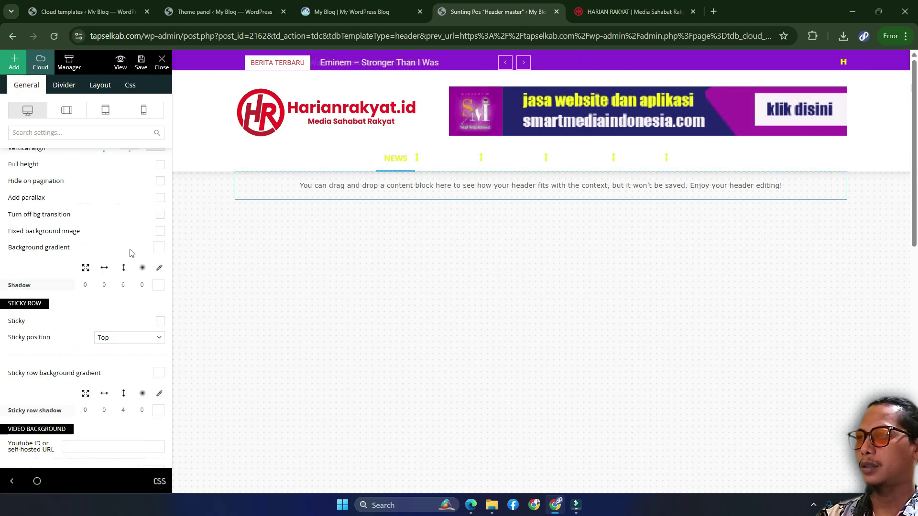
left_click(163, 251)
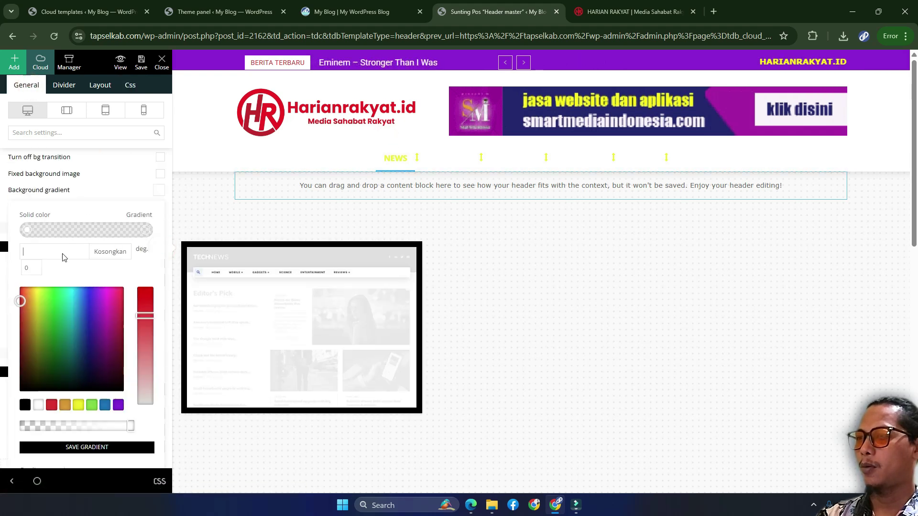
scroll(57, 267, "down", 3)
left_click(51, 293)
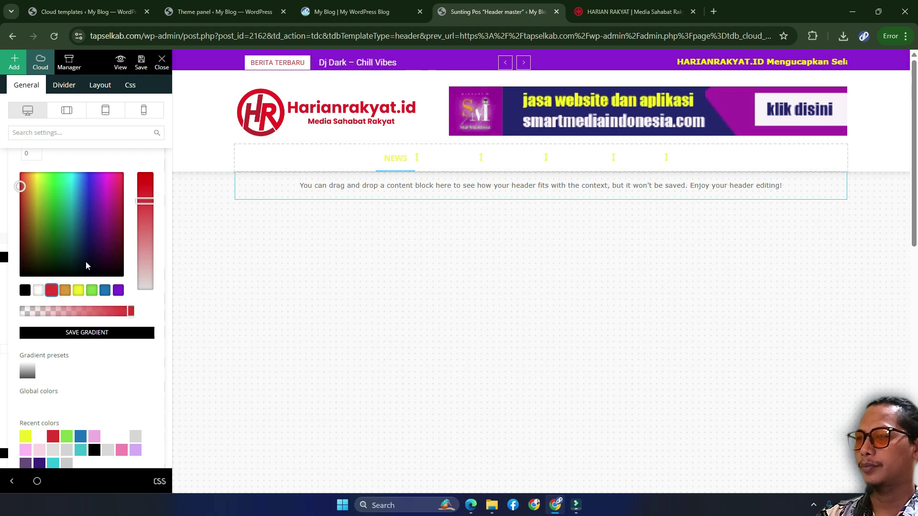
scroll(85, 263, "up", 2)
left_click(118, 186)
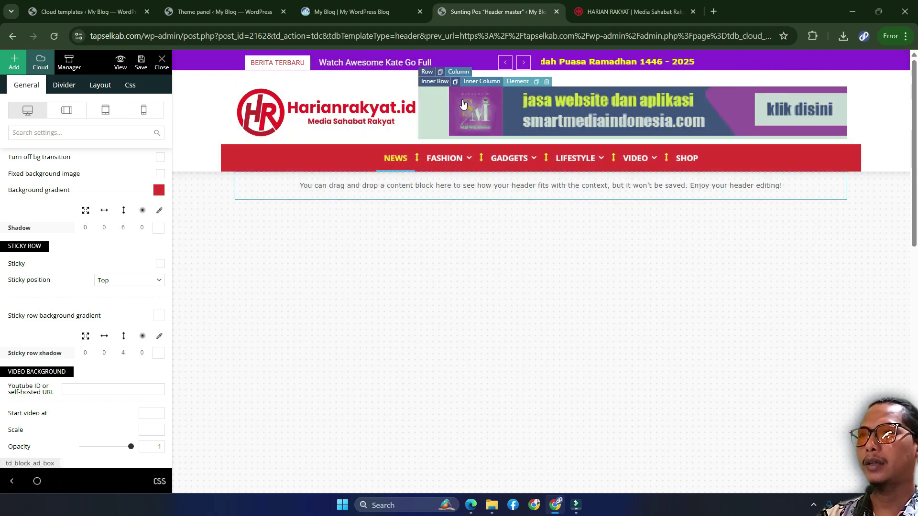
Give the menu row a blue top border of 10 and border radius 5, and compare it with harianrakyat.id's header.
left_click(262, 158)
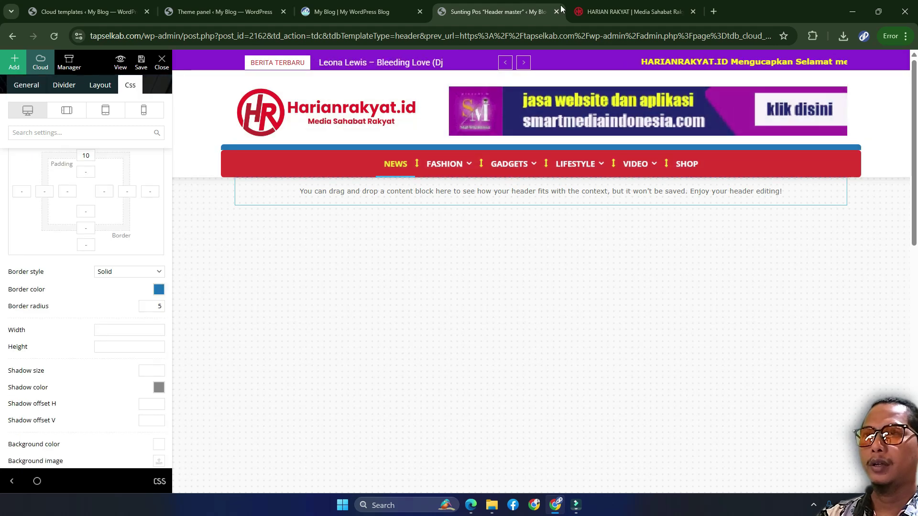
left_click(601, 10)
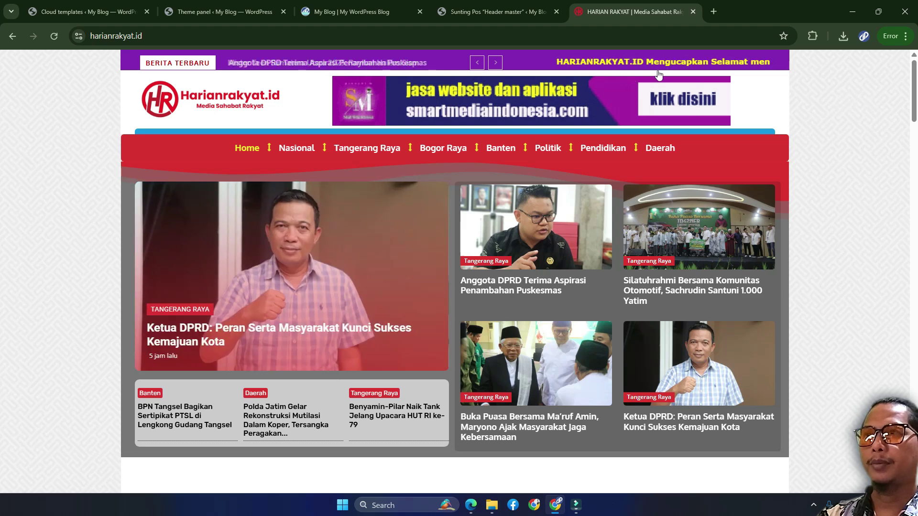
left_click(486, 6)
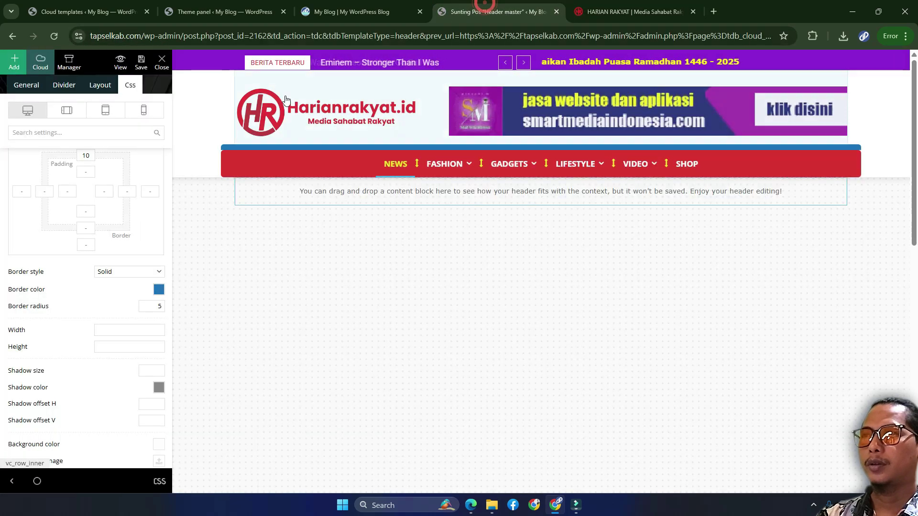
Set the header zone's background style to Repeat.
left_click(181, 105)
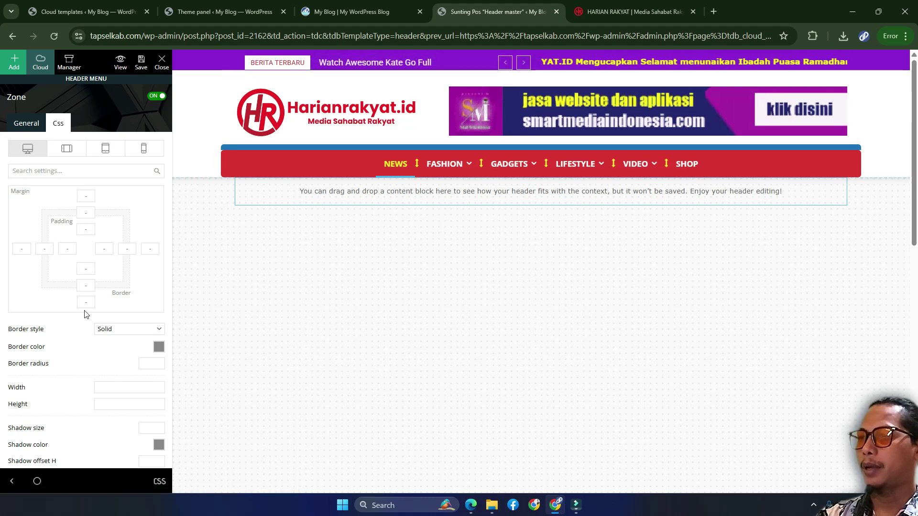
scroll(86, 311, "down", 4)
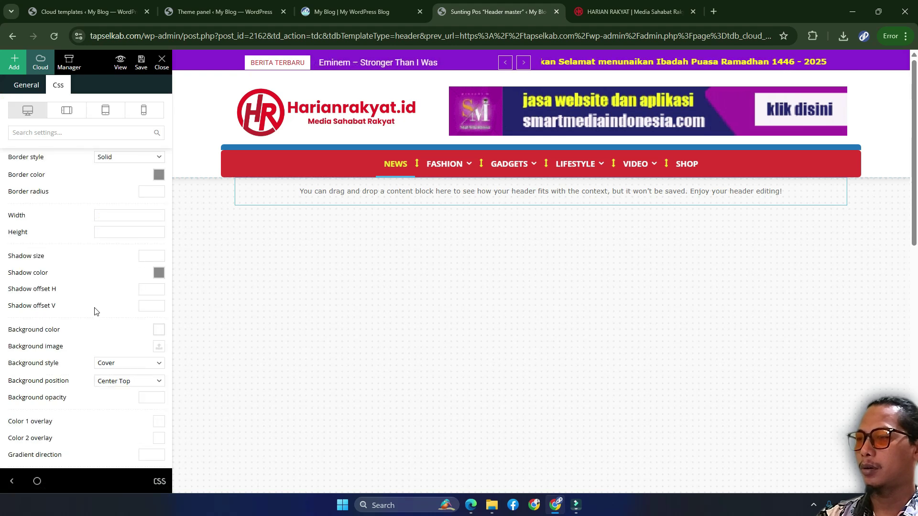
scroll(95, 311, "down", 1)
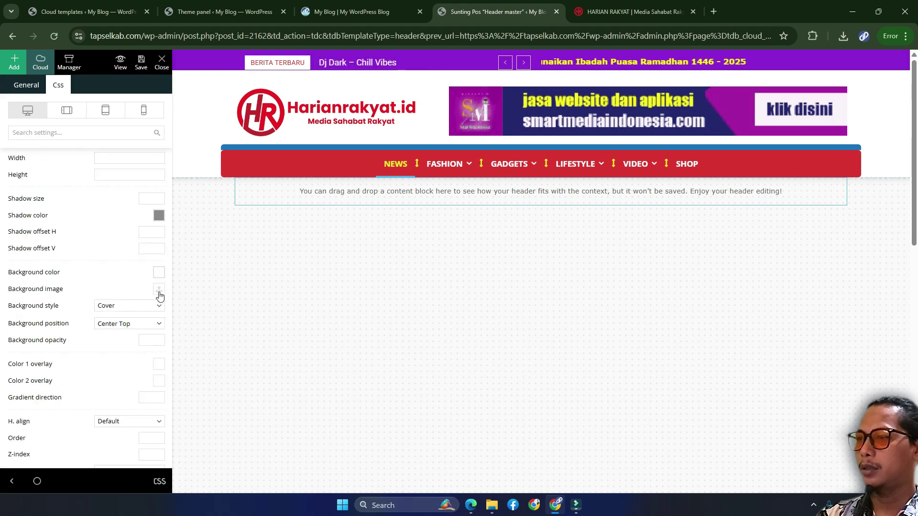
left_click(122, 306)
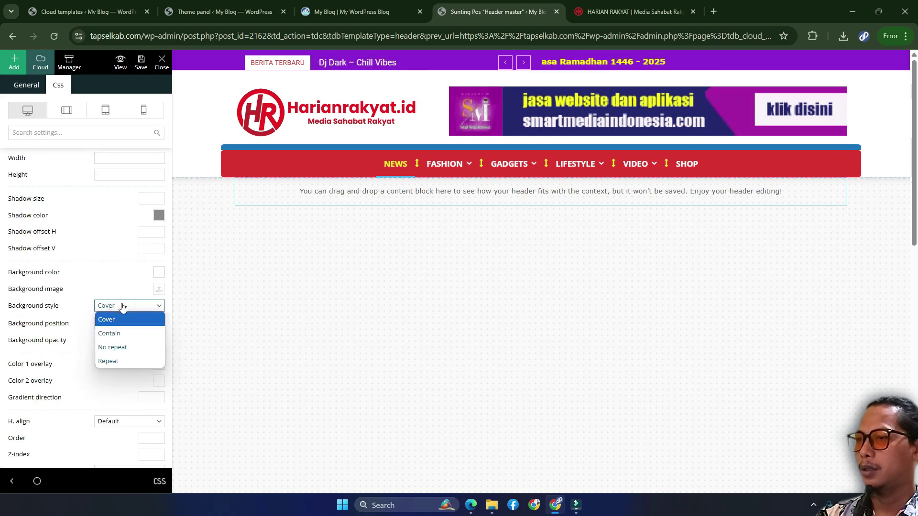
left_click(115, 361)
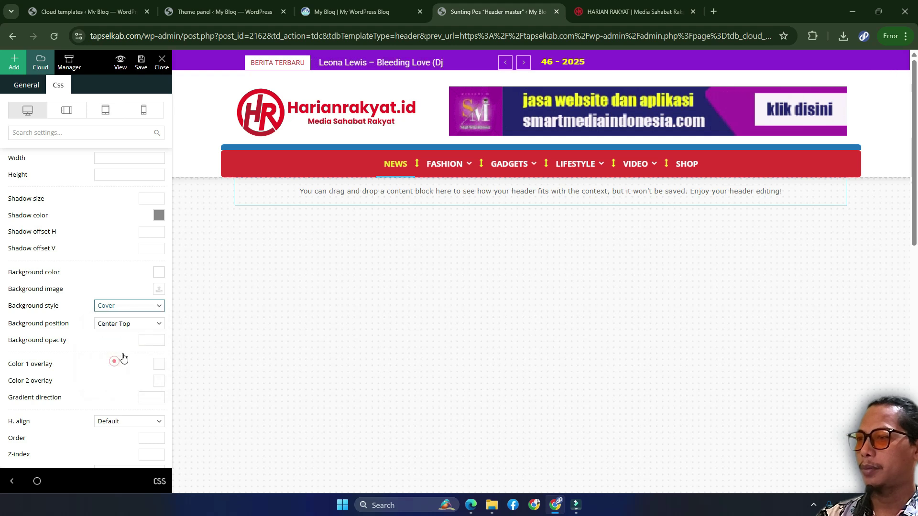
Upload background.jpg from the Desktop as the header zone's background image and save the header.
left_click(159, 290)
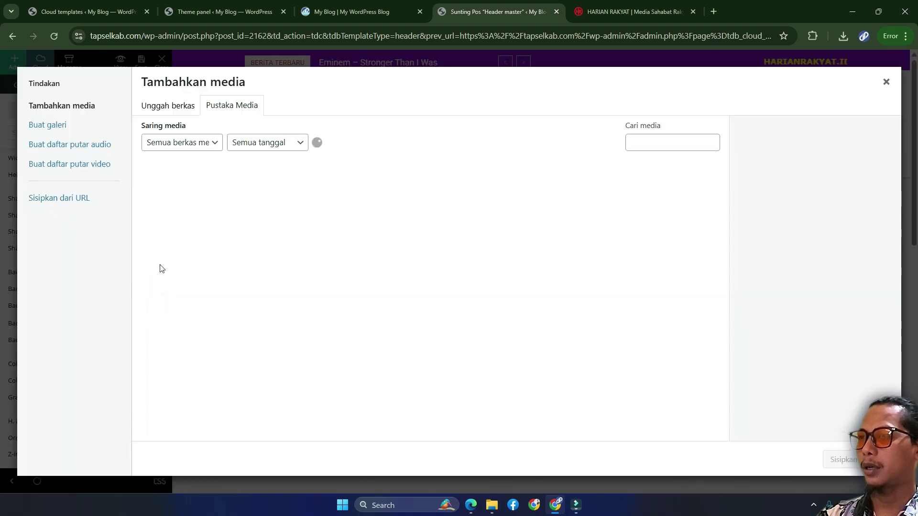
left_click(167, 106)
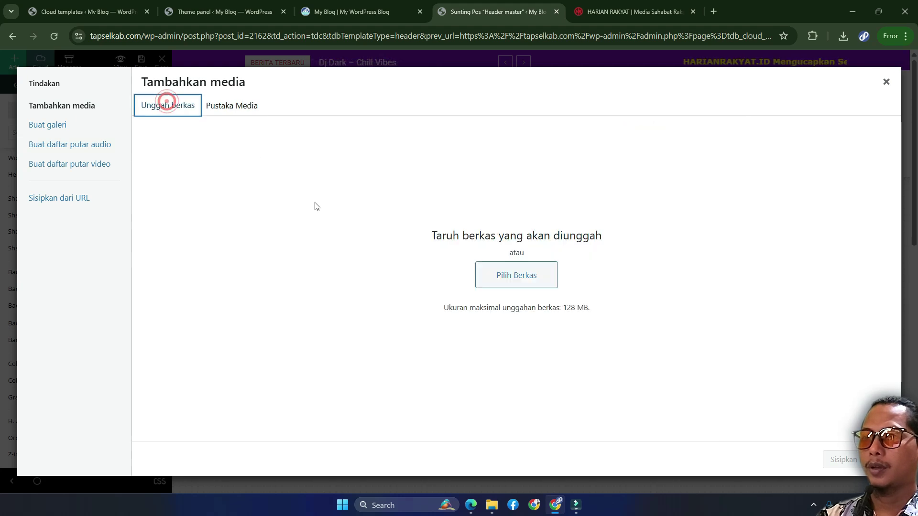
left_click(498, 274)
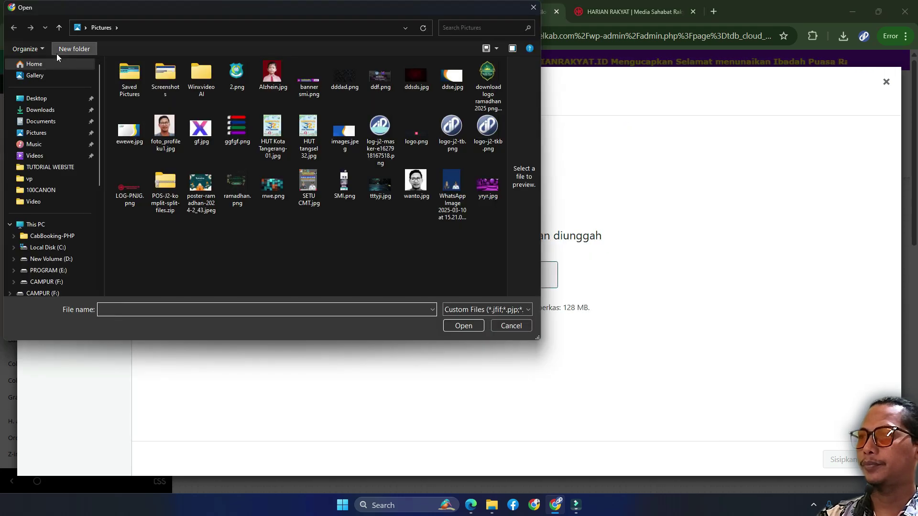
left_click(44, 99)
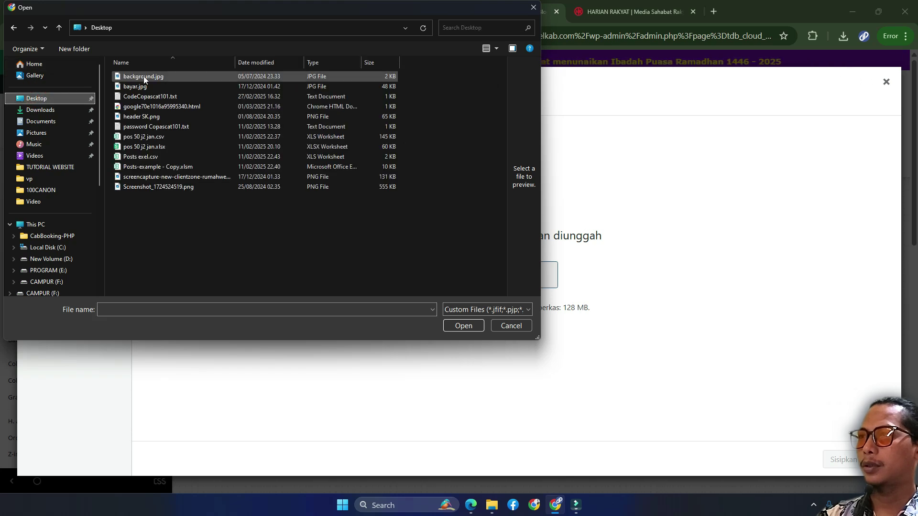
left_click(159, 76)
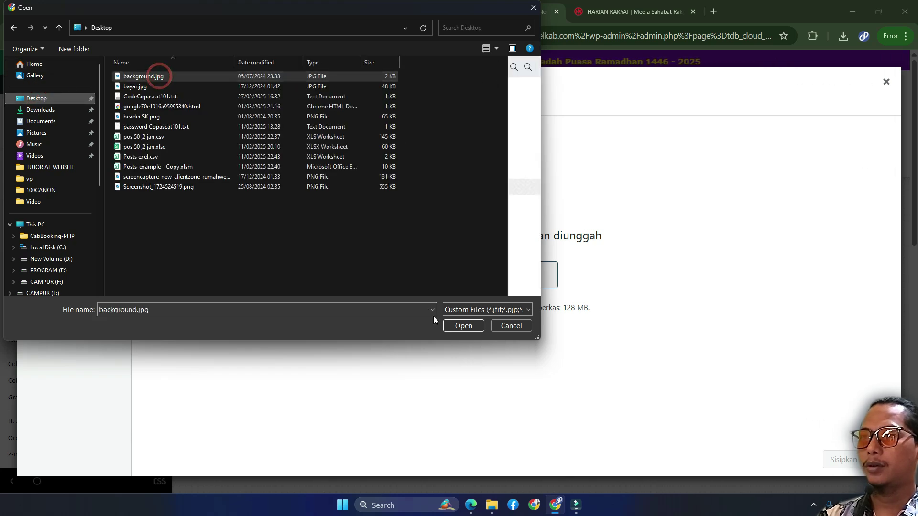
left_click(461, 327)
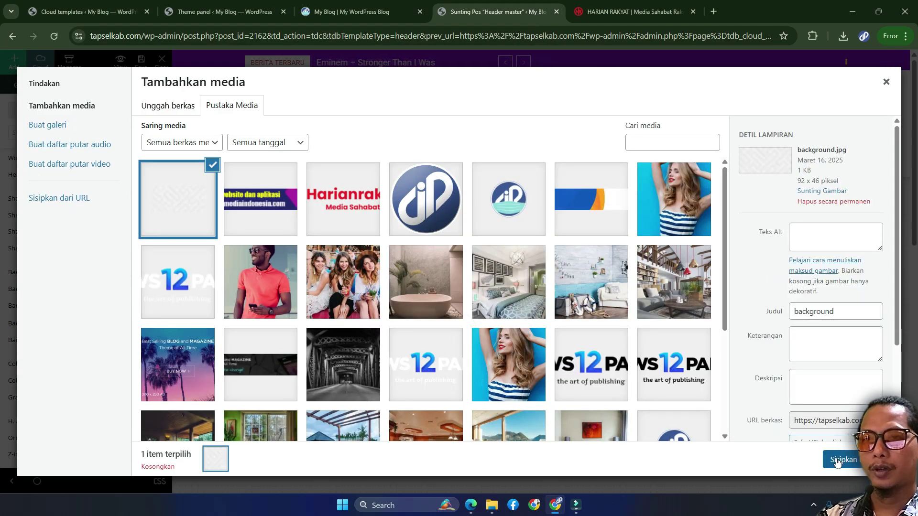
left_click(844, 460)
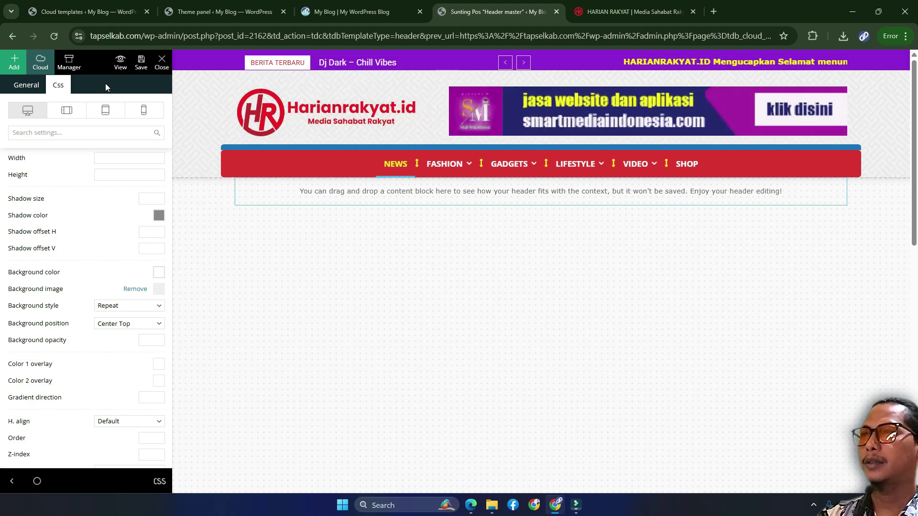
left_click(141, 64)
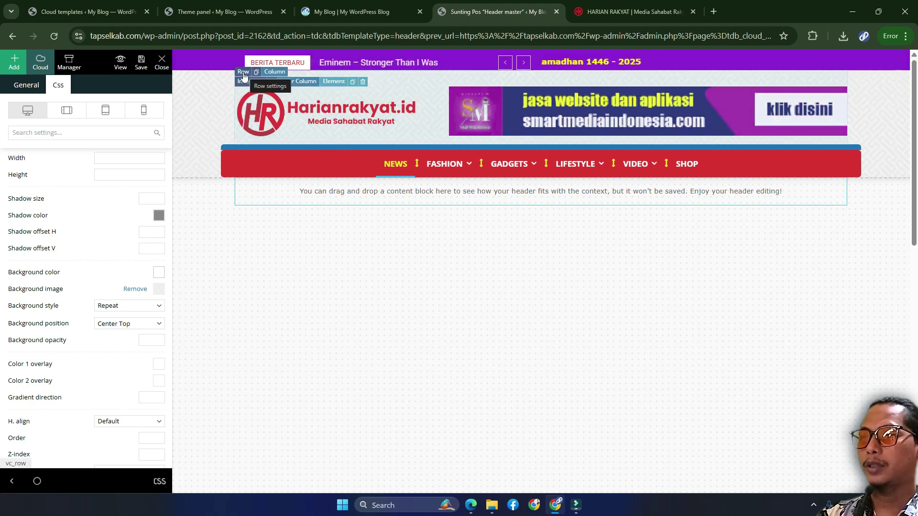
Give the logo and banner row a solid white (#ffffff) background using its background gradient setting.
left_click(243, 74)
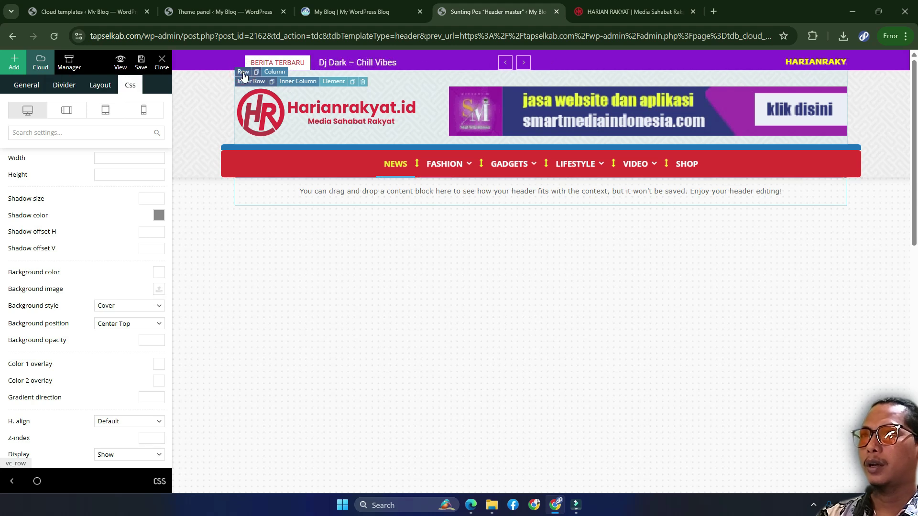
left_click(631, 11)
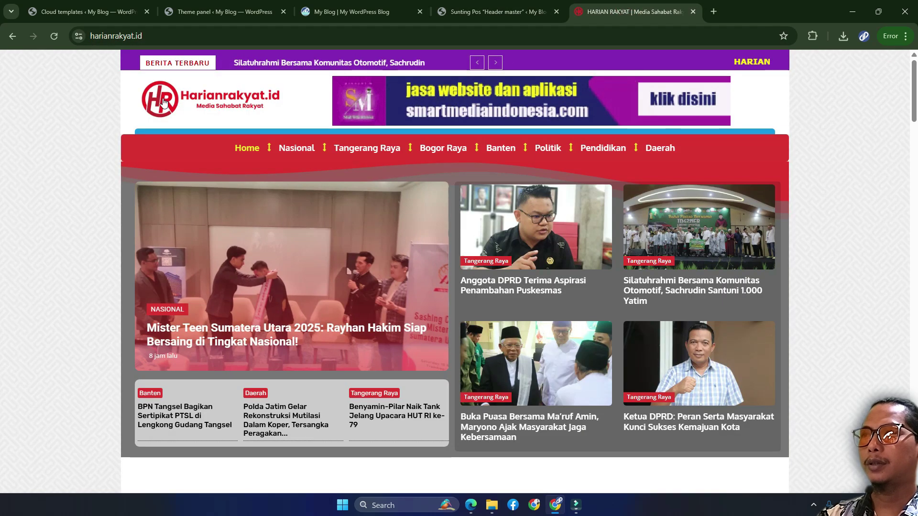
left_click(468, 13)
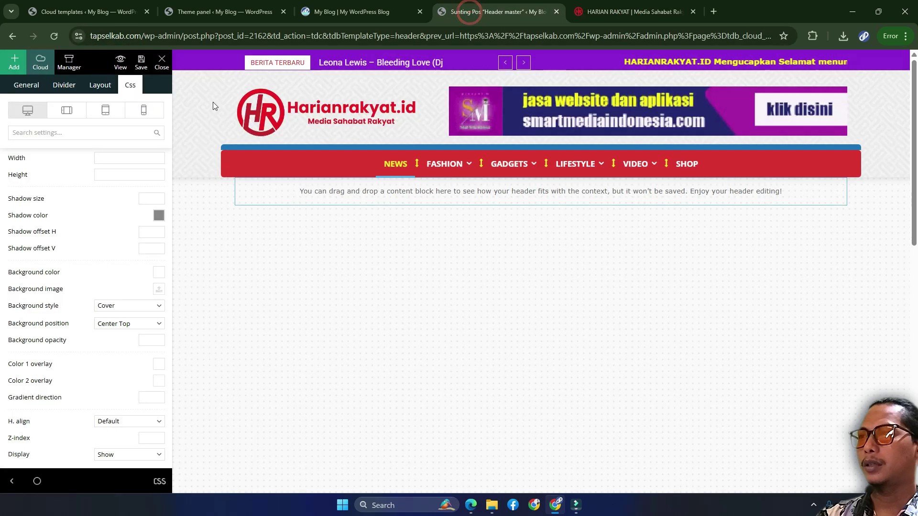
left_click(26, 86)
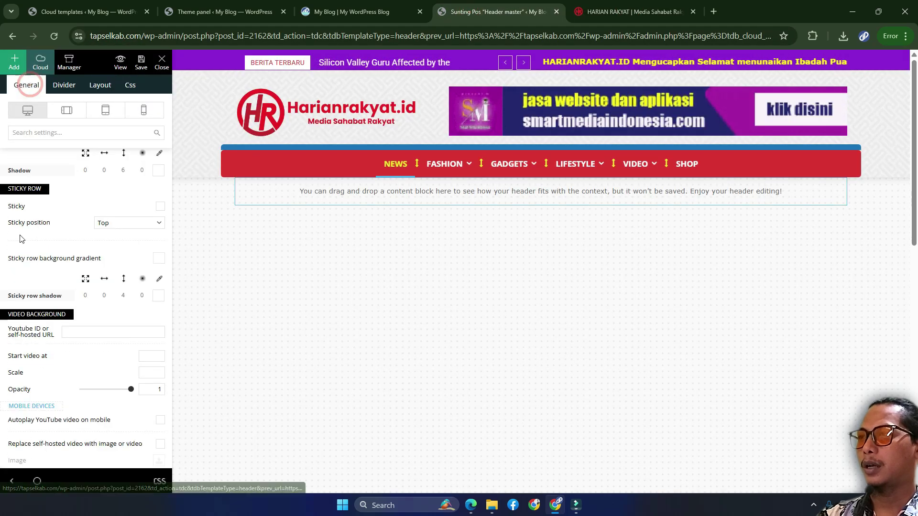
scroll(144, 254, "up", 1)
scroll(143, 254, "down", 1)
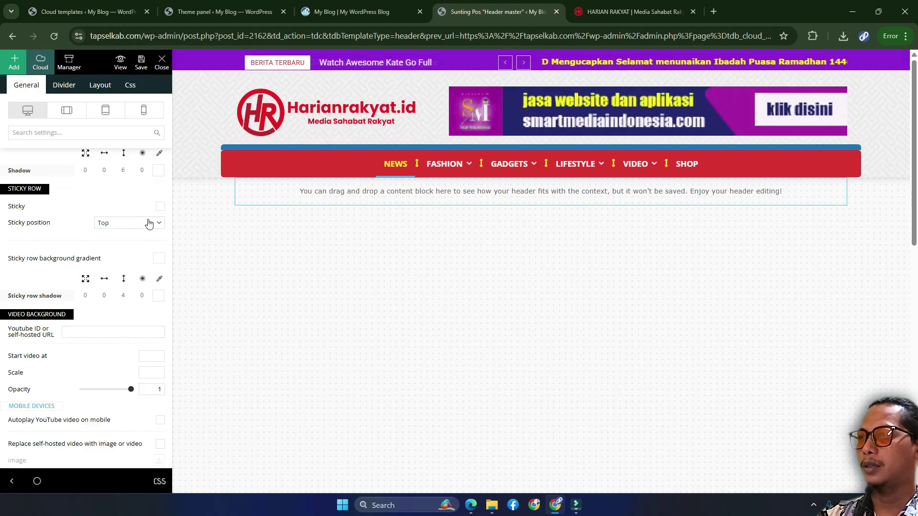
scroll(149, 223, "up", 3)
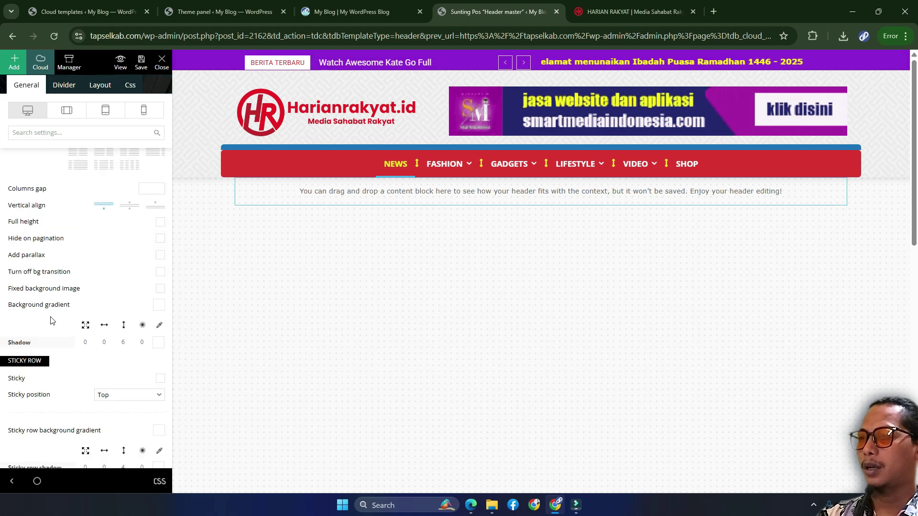
scroll(60, 315, "down", 1)
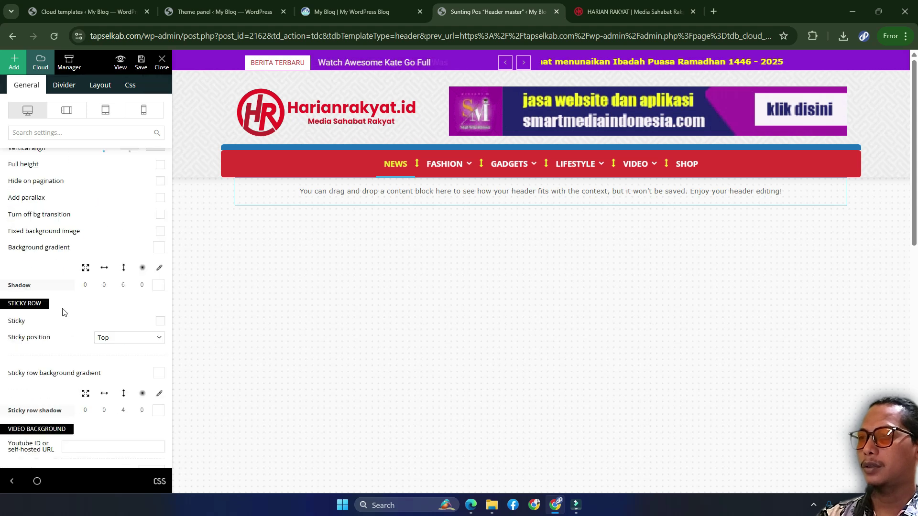
left_click(164, 248)
scroll(88, 282, "down", 3)
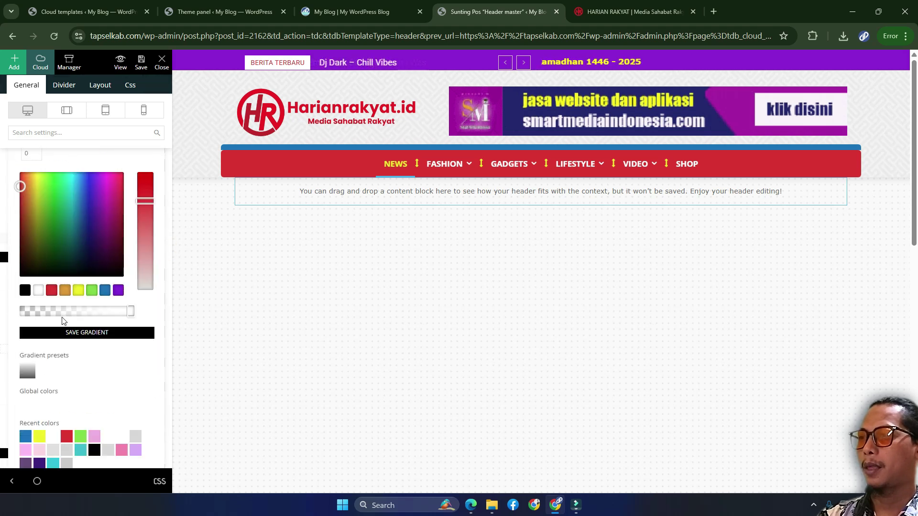
left_click(38, 290)
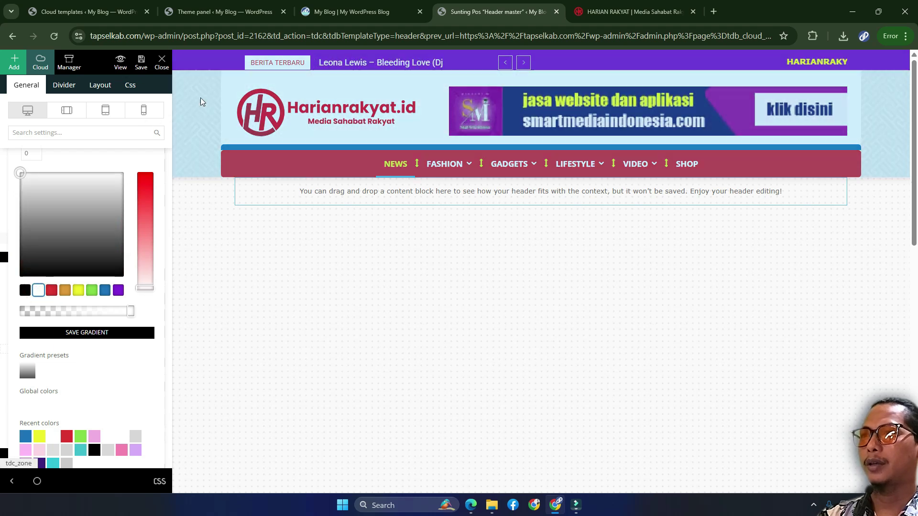
scroll(129, 206, "up", 3)
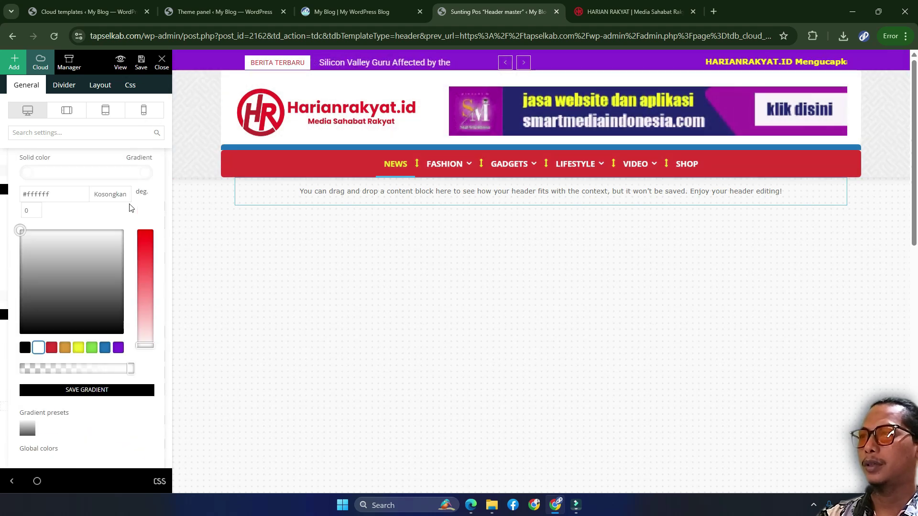
Save the header with the white logo row and compare the live blog with harianrakyat.id.
left_click(141, 65)
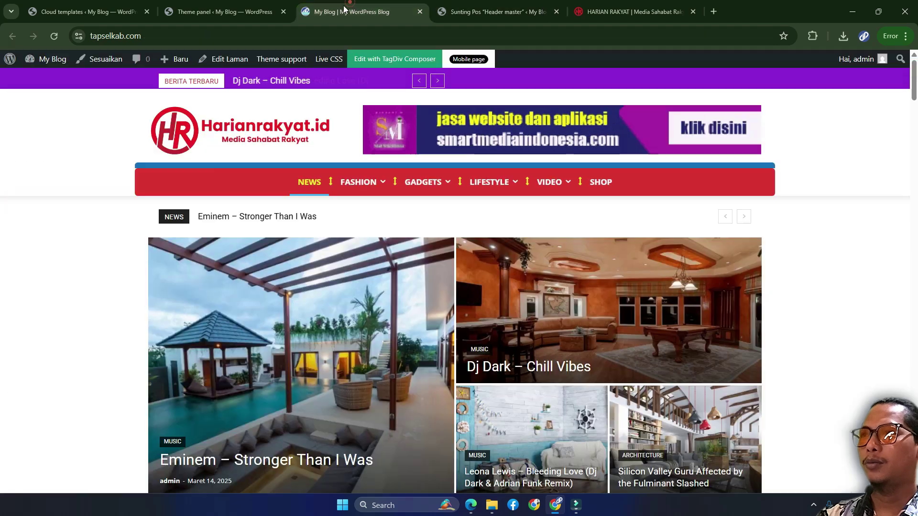
left_click(354, 12)
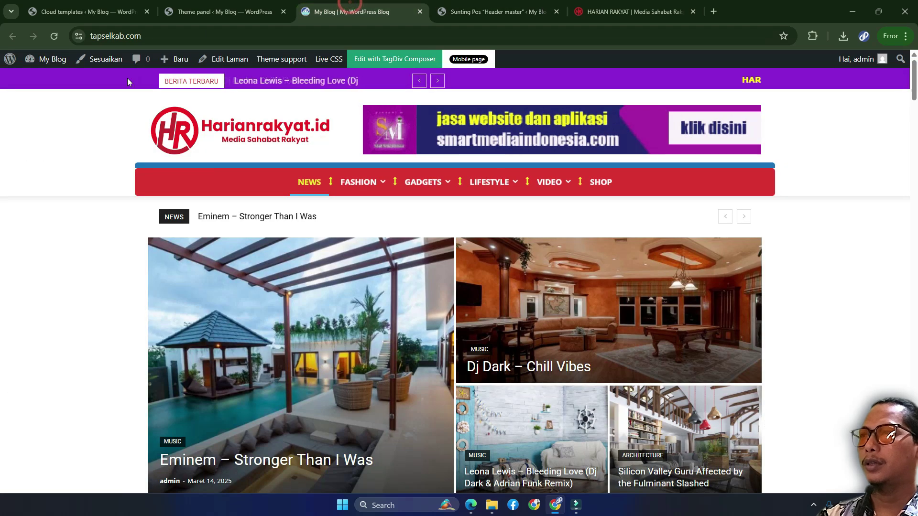
left_click(628, 11)
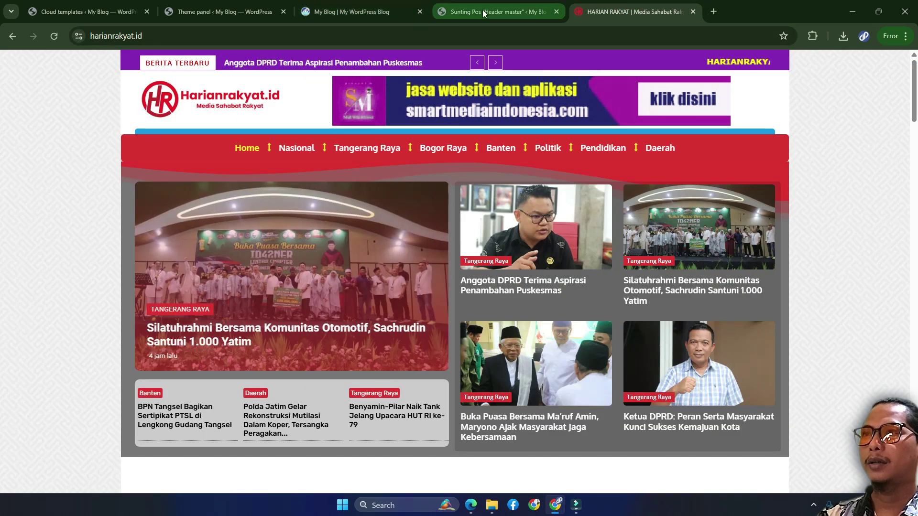
Set the purple ticker row's Row stretch option to Default.
left_click(483, 9)
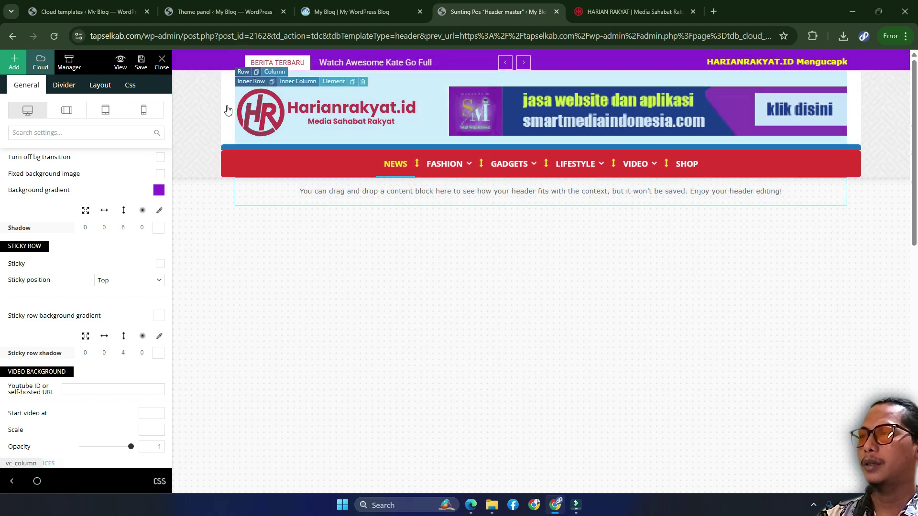
scroll(102, 294, "down", 2)
scroll(103, 289, "down", 3)
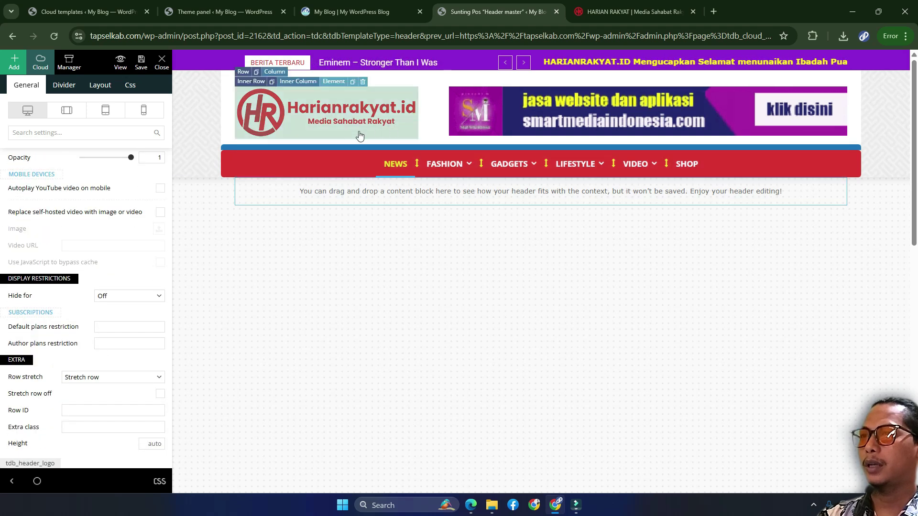
left_click(244, 74)
mouse_move(15, 384)
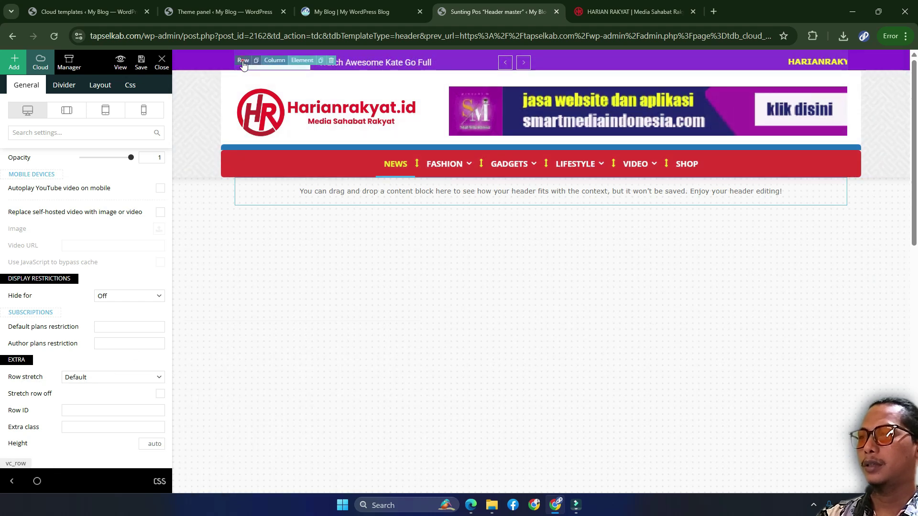
left_click(243, 61)
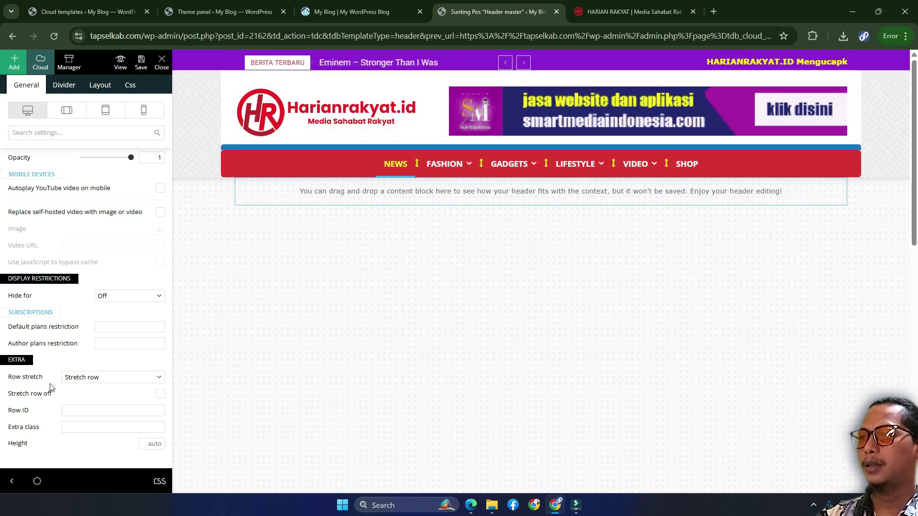
left_click(114, 378)
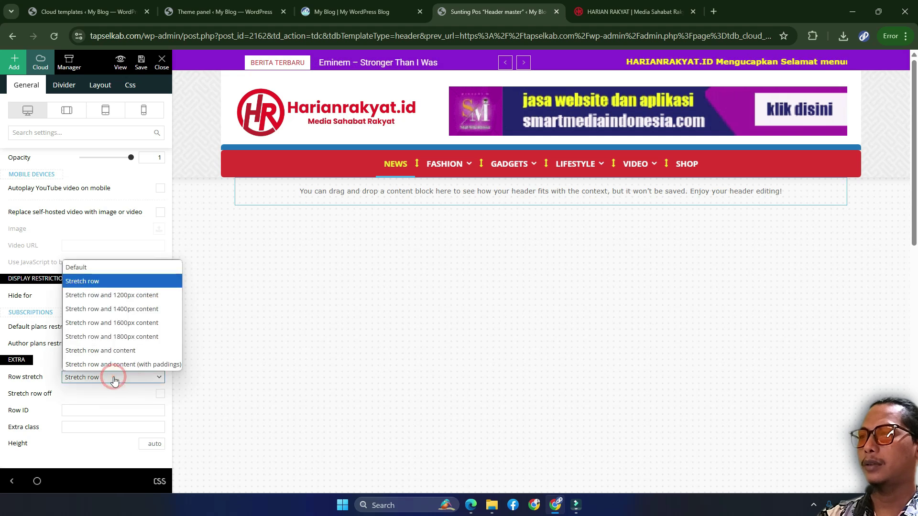
left_click(81, 268)
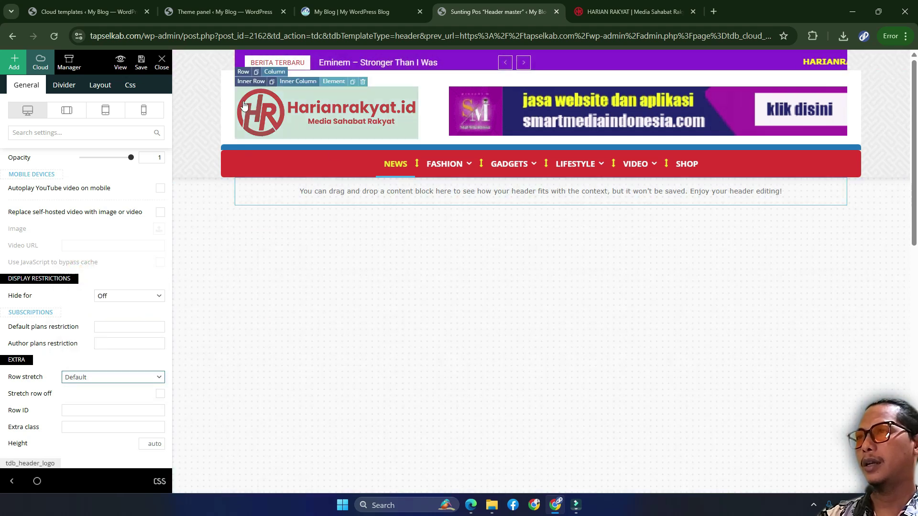
Save the unstretched ticker row and compare the blog's homepage header with harianrakyat.id.
left_click(142, 63)
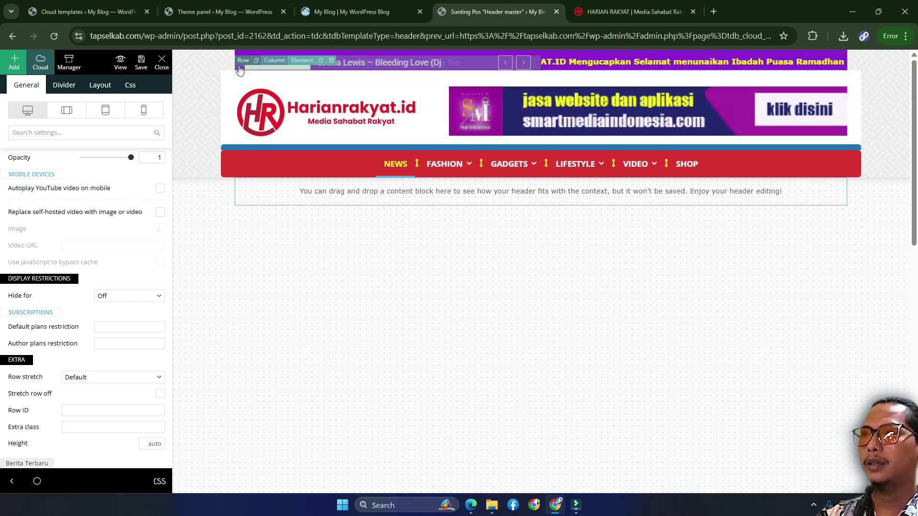
left_click(363, 11)
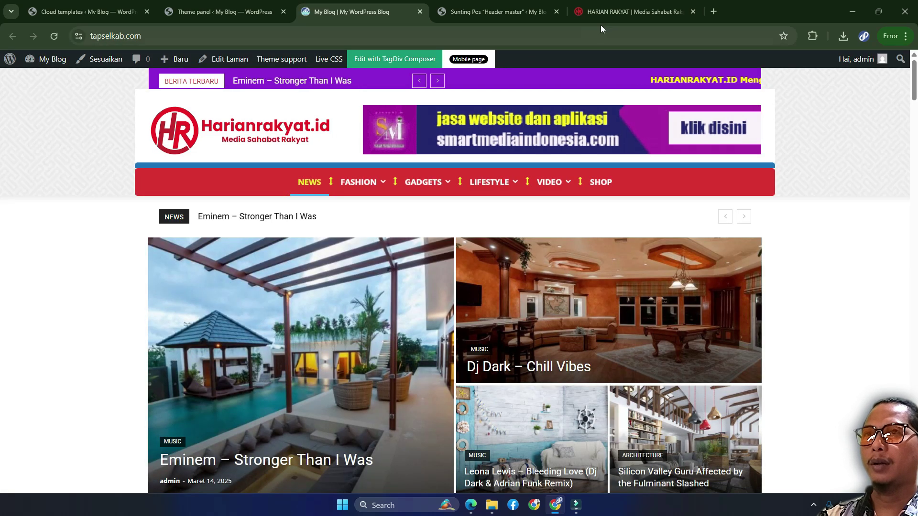
left_click(613, 11)
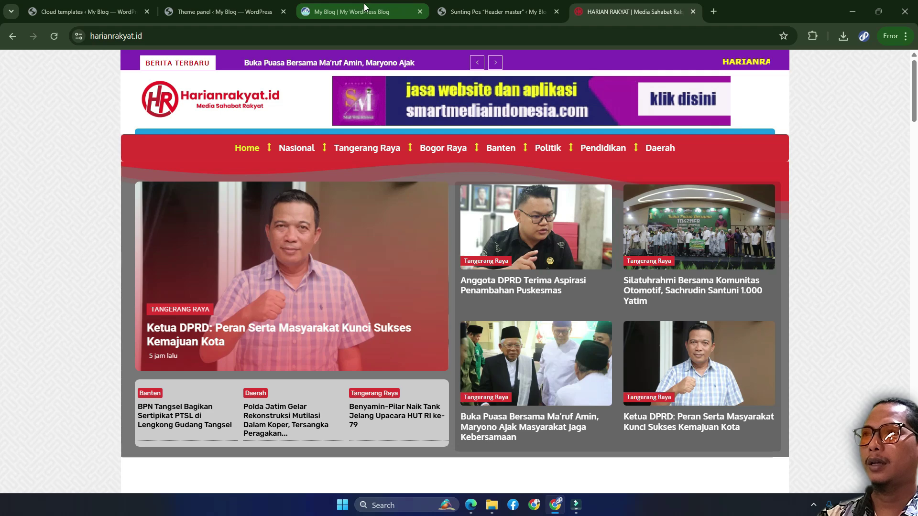
left_click(346, 13)
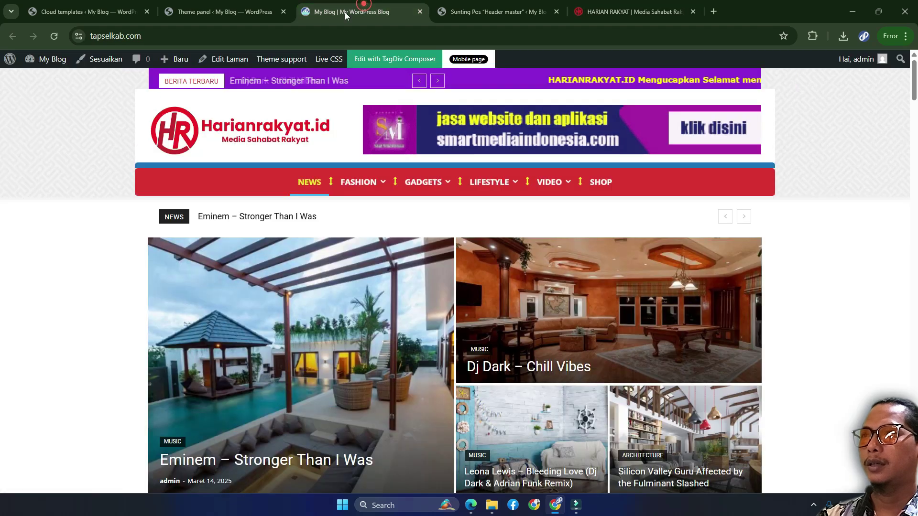
Set the purple ticker row's left and right margins to -25.
left_click(472, 12)
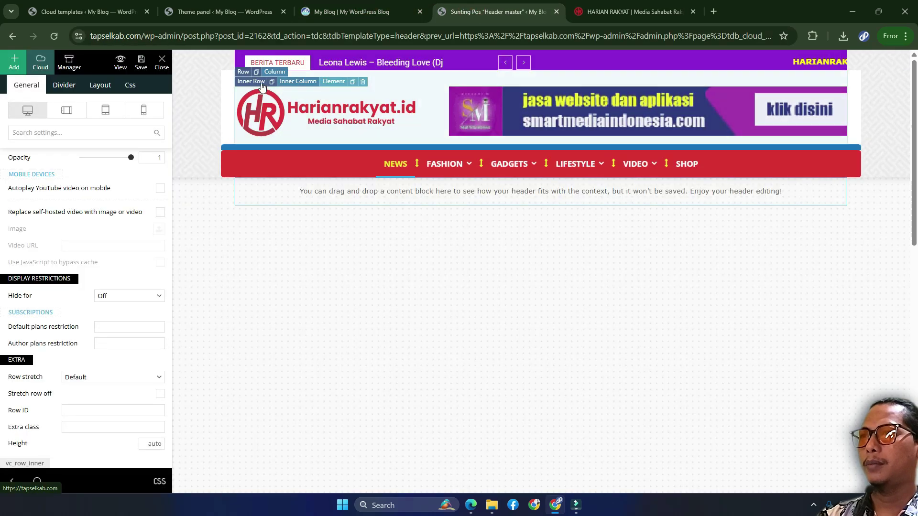
left_click(243, 74)
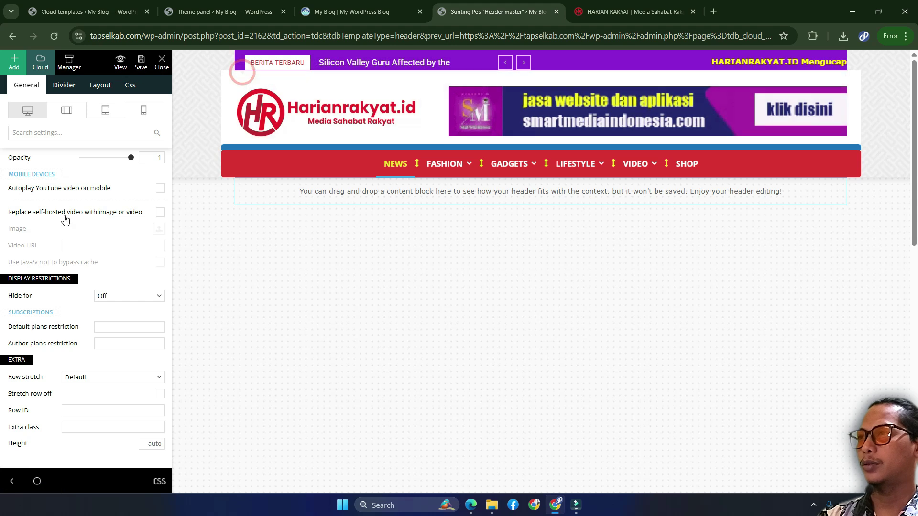
left_click(129, 85)
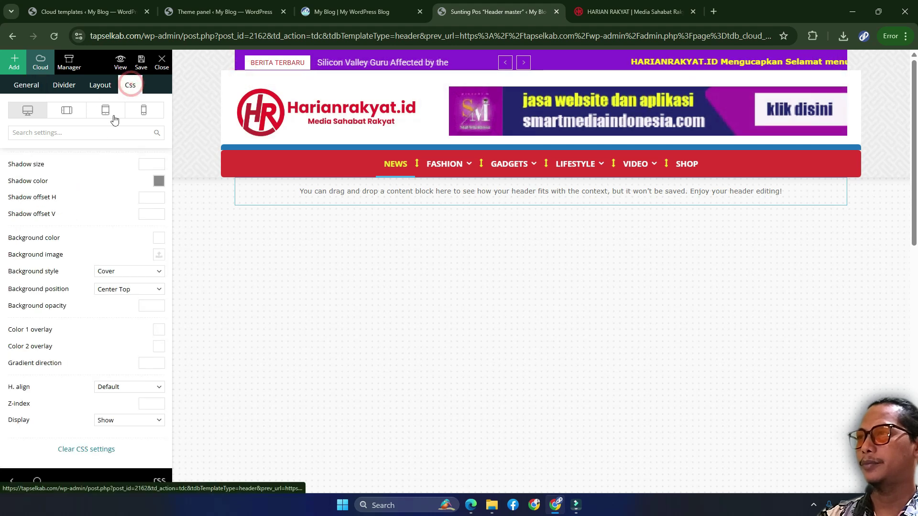
scroll(82, 260, "up", 4)
scroll(83, 260, "up", 2)
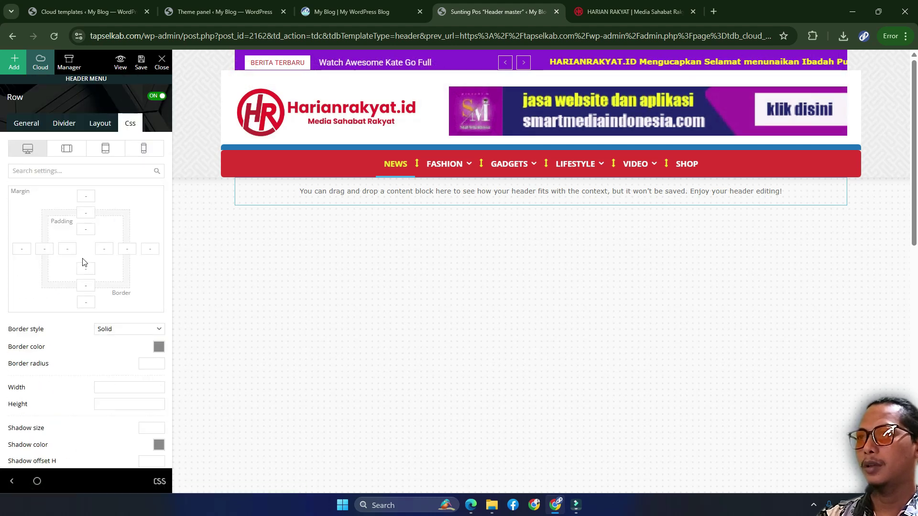
mouse_move(269, 62)
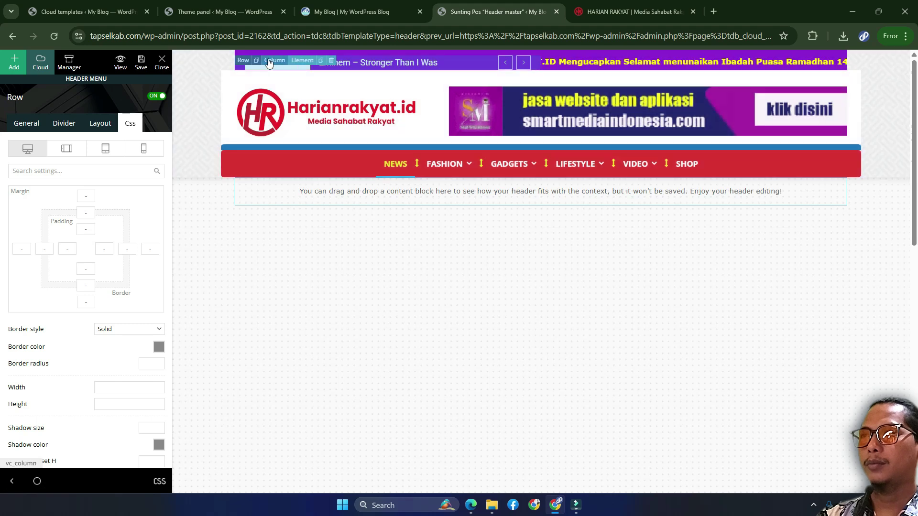
left_click(244, 64)
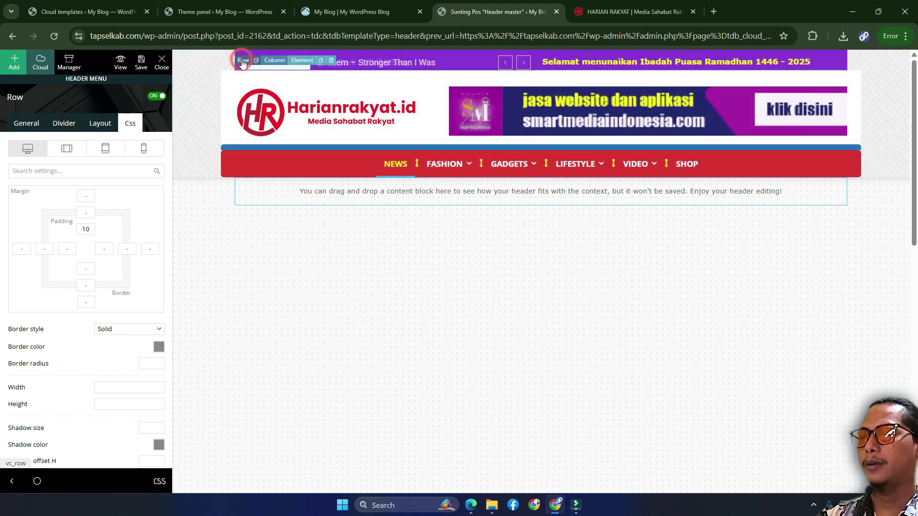
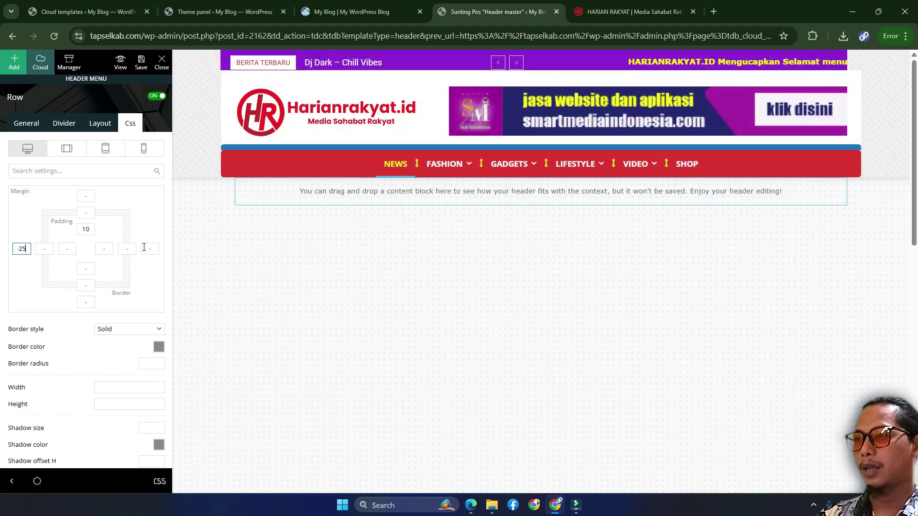
left_click(144, 247)
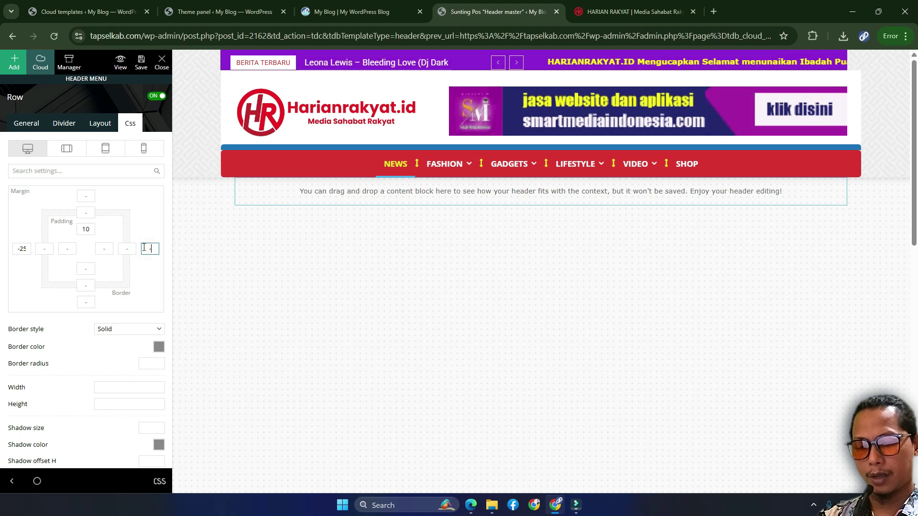
type("-25")
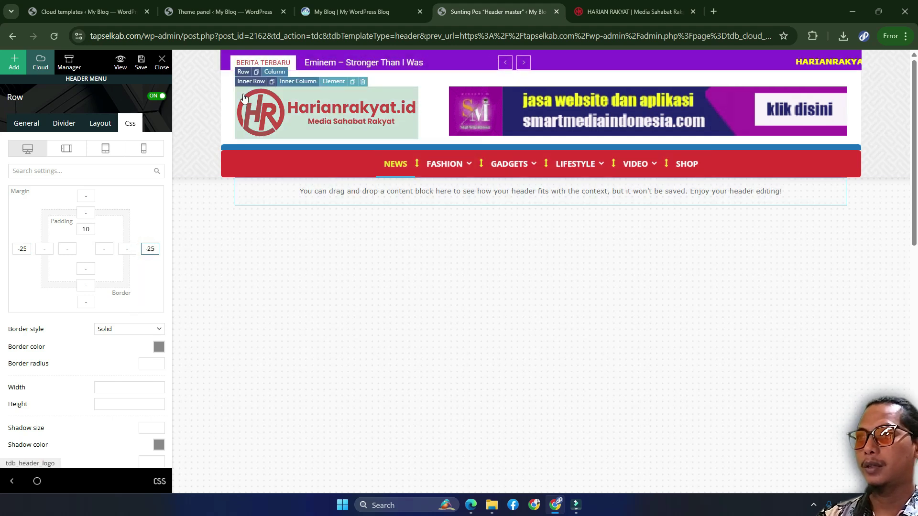
Save the header, reload the blog's homepage and compare the ticker row's width with harianrakyat.id.
left_click(142, 61)
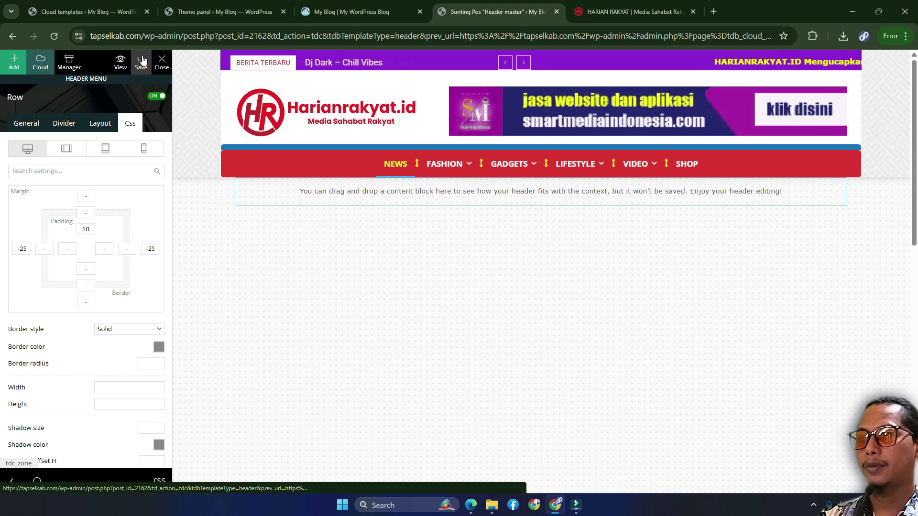
left_click(384, 15)
left_click(54, 35)
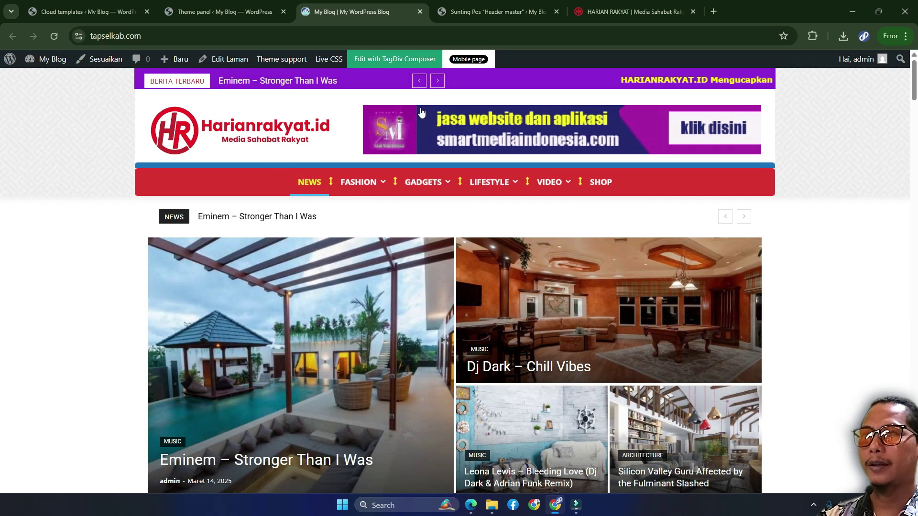
left_click(630, 10)
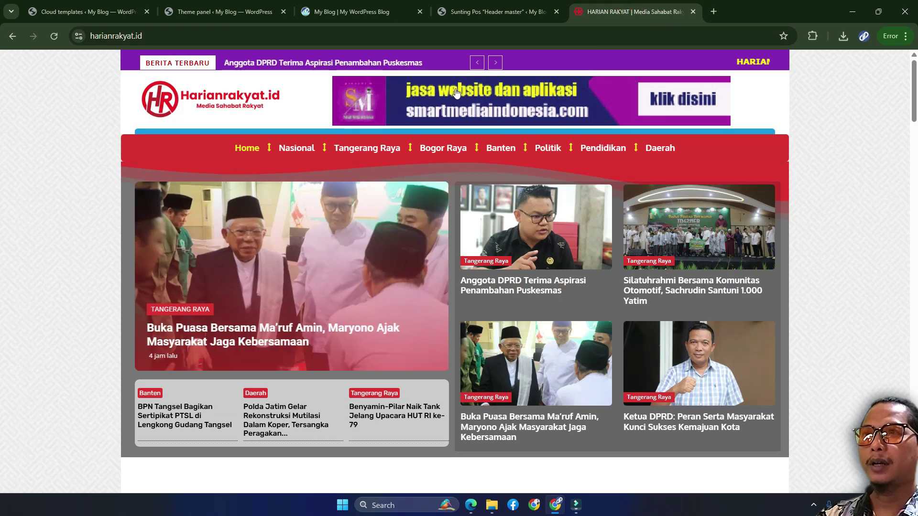
Set the top padding of the logo and banner inner row to 10 and compare it with harianrakyat.id.
left_click(492, 11)
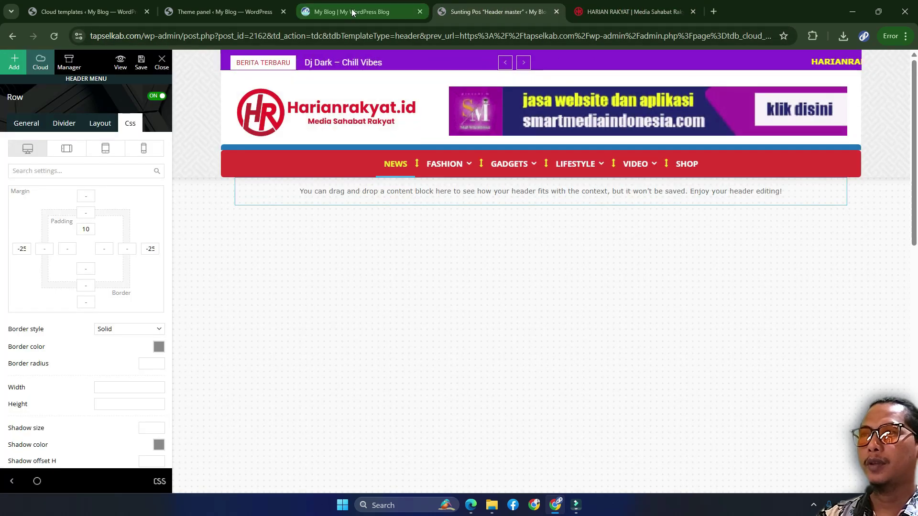
left_click_drag(352, 15, 426, 10)
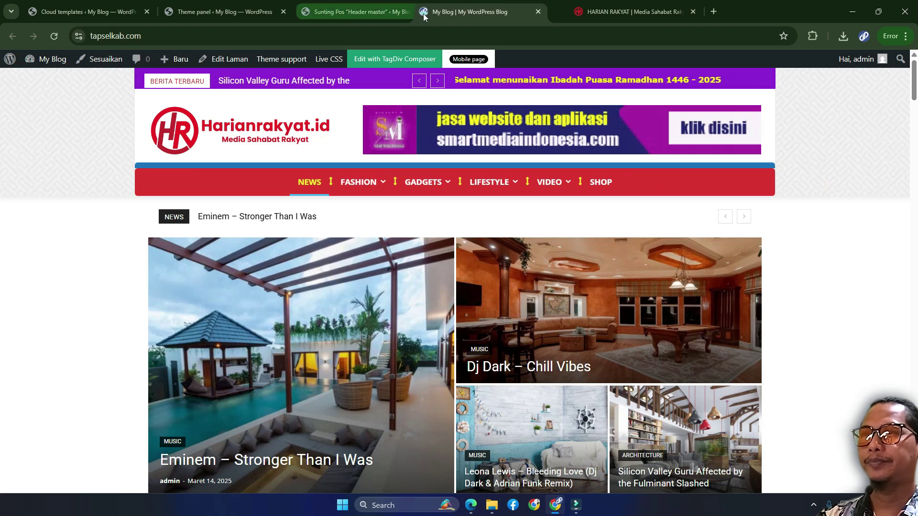
left_click(362, 9)
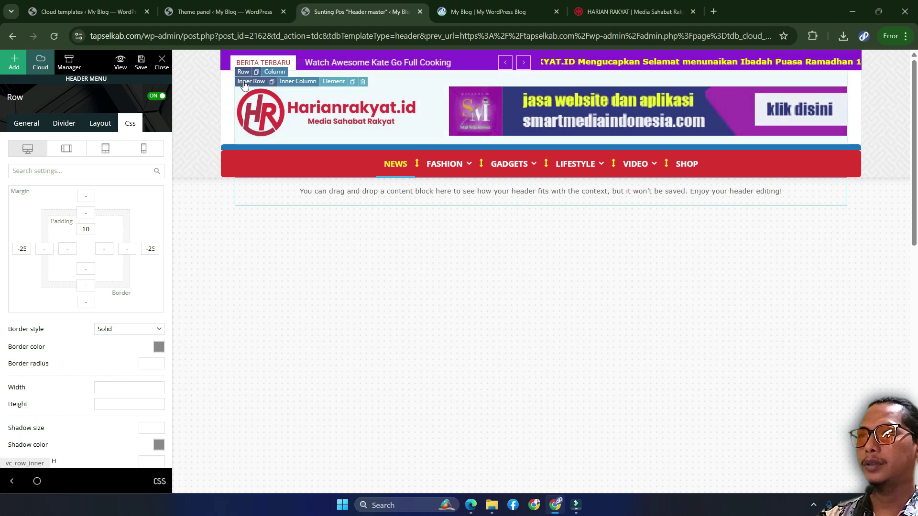
left_click(249, 82)
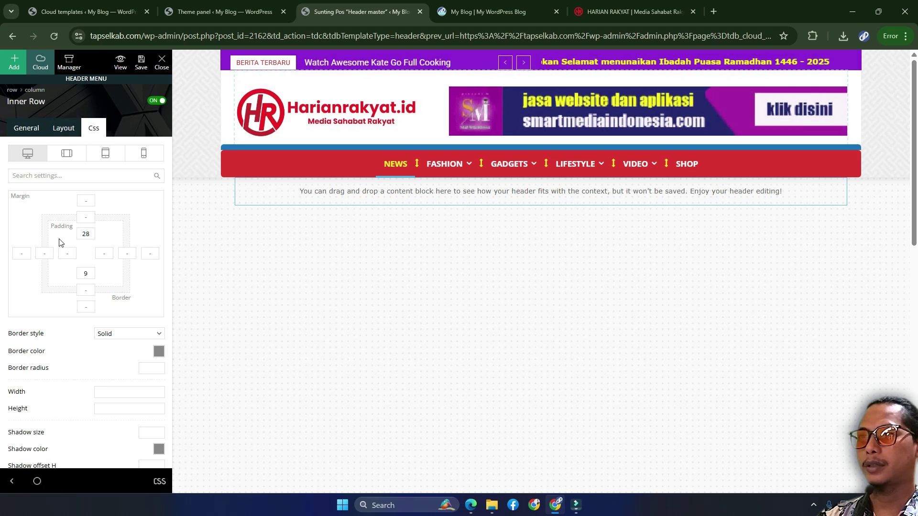
double_click(84, 234)
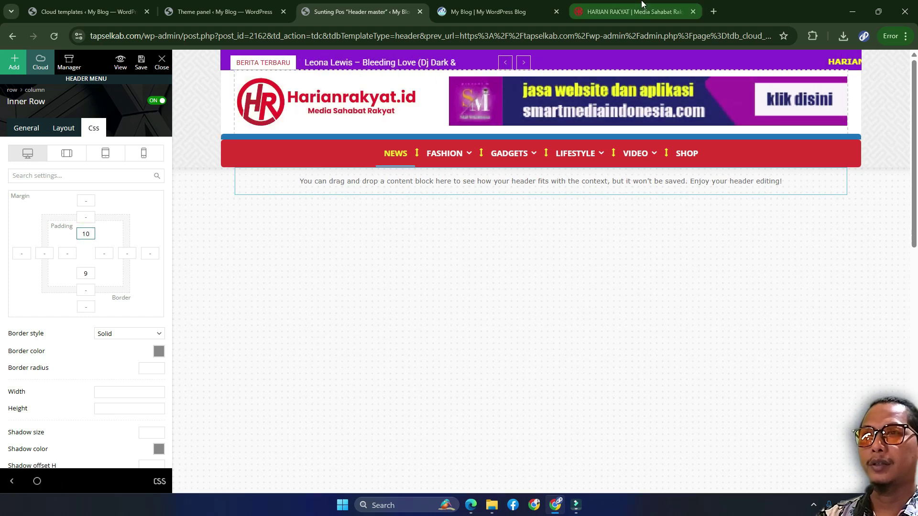
left_click(631, 12)
left_click(371, 14)
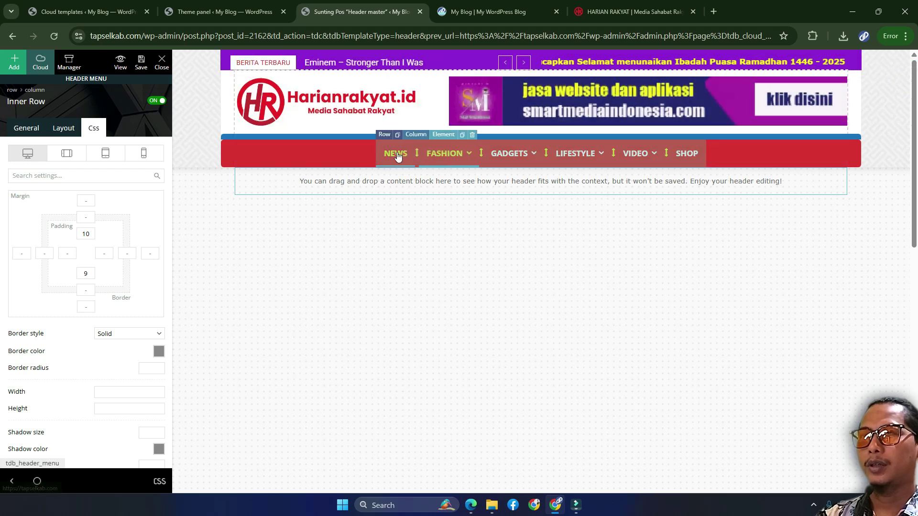
Remove the top border width from the red menu row.
left_click(784, 142)
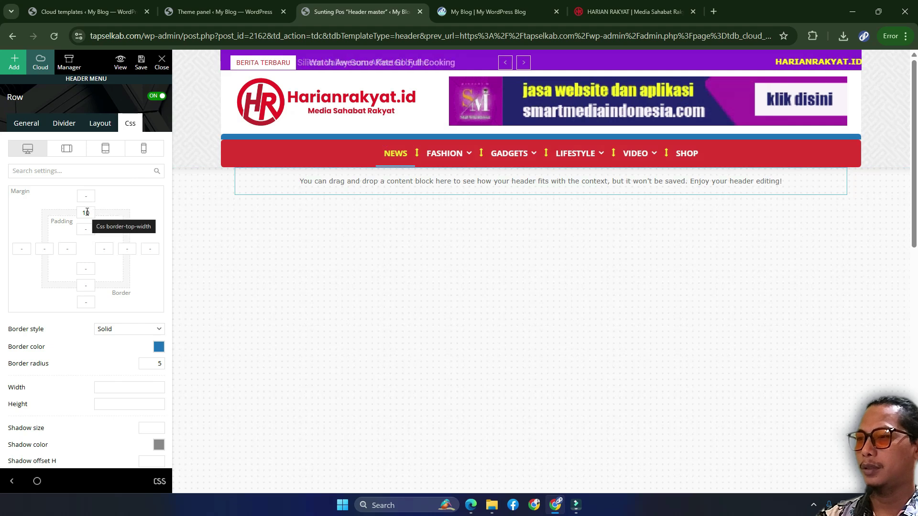
left_click(87, 212)
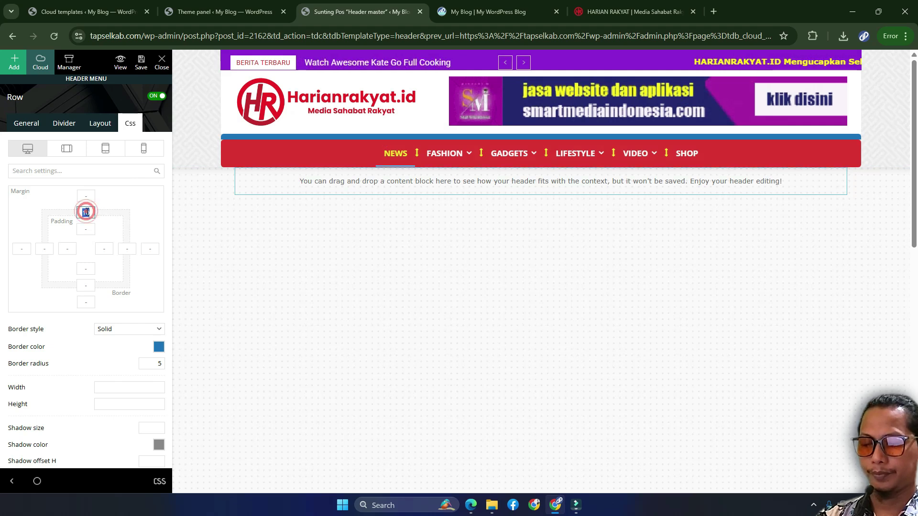
key("BackSpace")
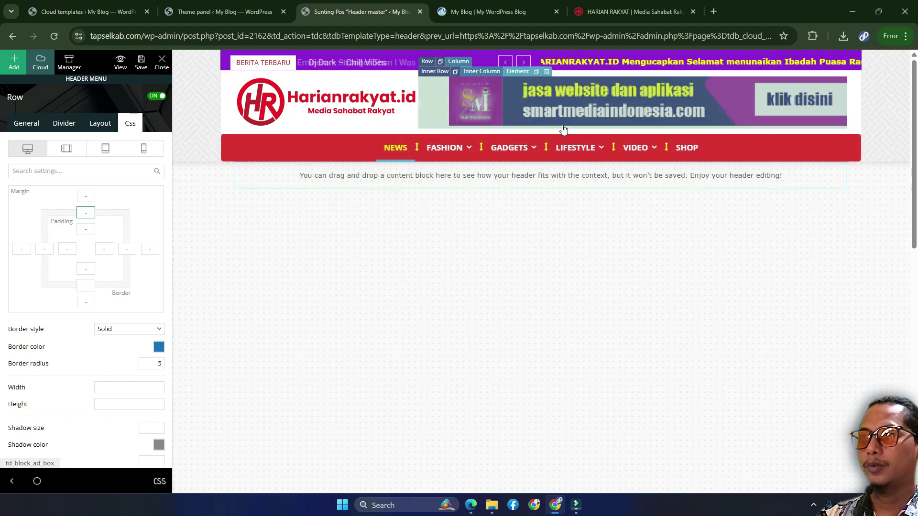
Save the header, reload the blog's homepage and compare its header and page background with harianrakyat.id.
left_click(141, 62)
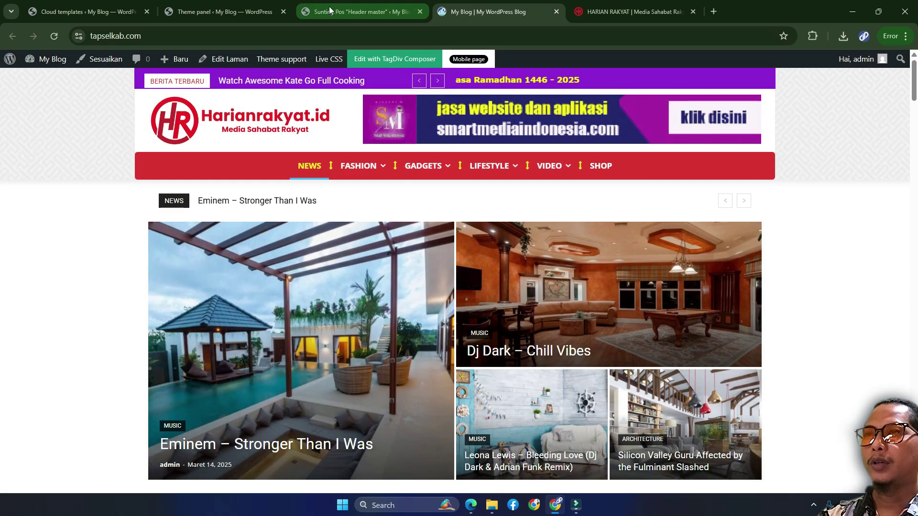
left_click(332, 9)
left_click(502, 11)
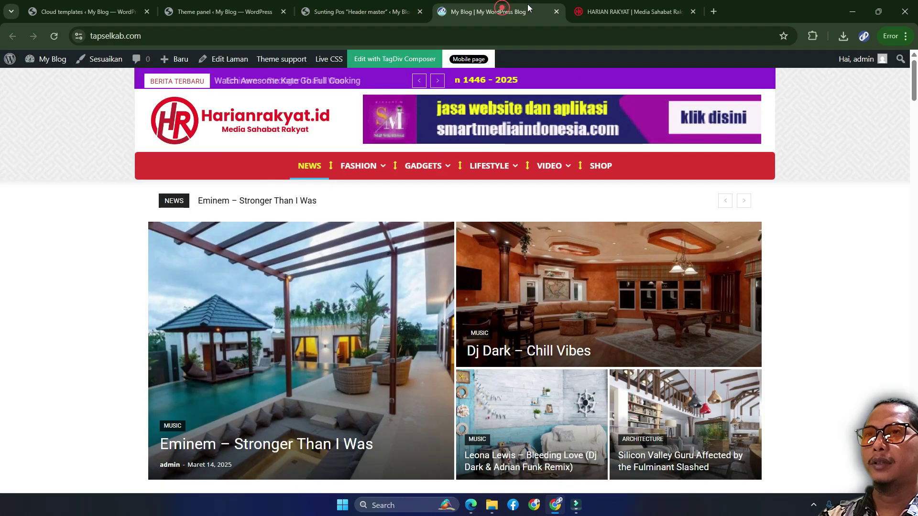
left_click(621, 11)
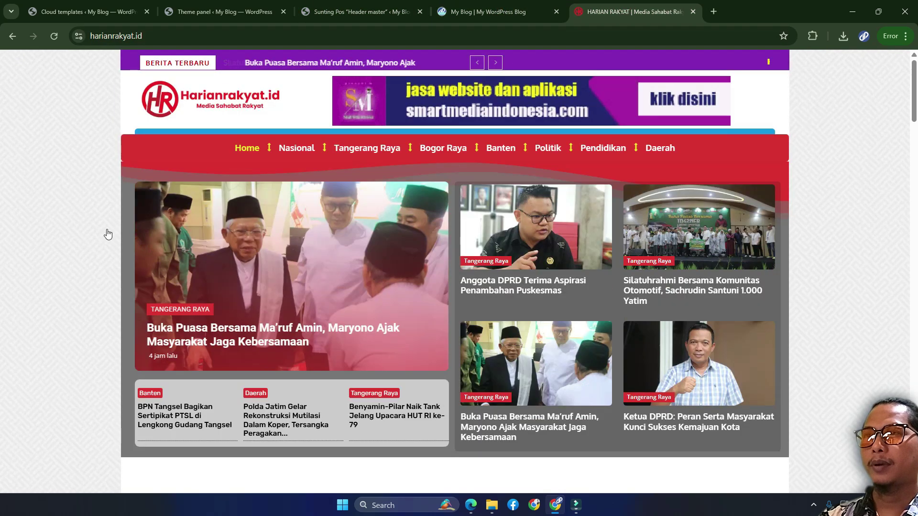
left_click(473, 11)
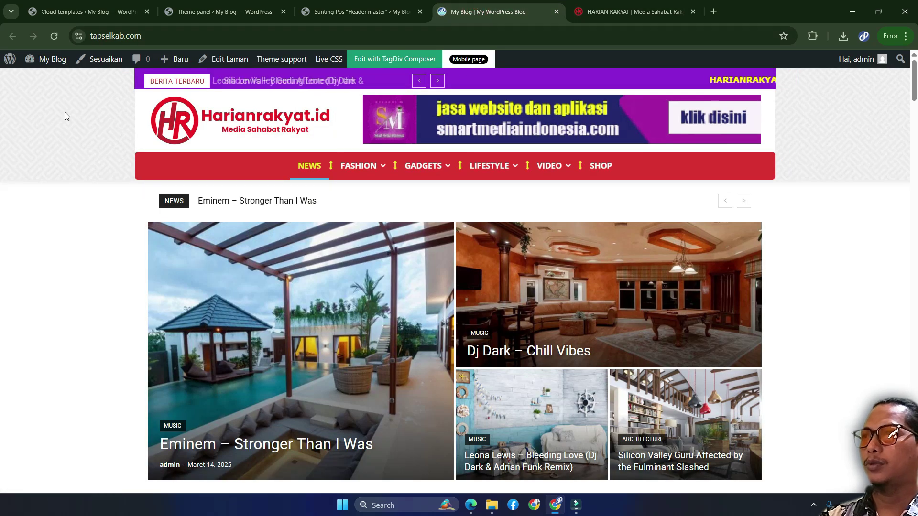
left_click(53, 35)
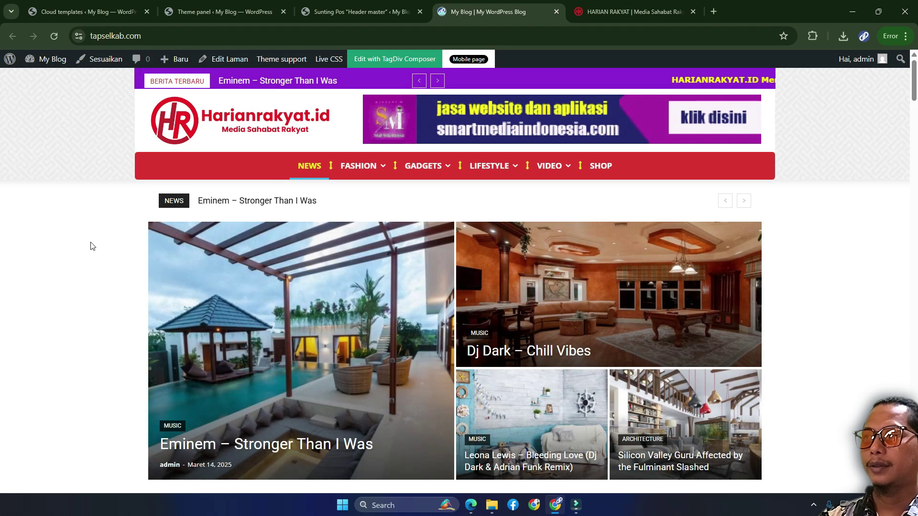
Set background.jpg as the Newspaper theme background with Tile repeat and Center position, and save the theme settings.
left_click(353, 10)
left_click(71, 13)
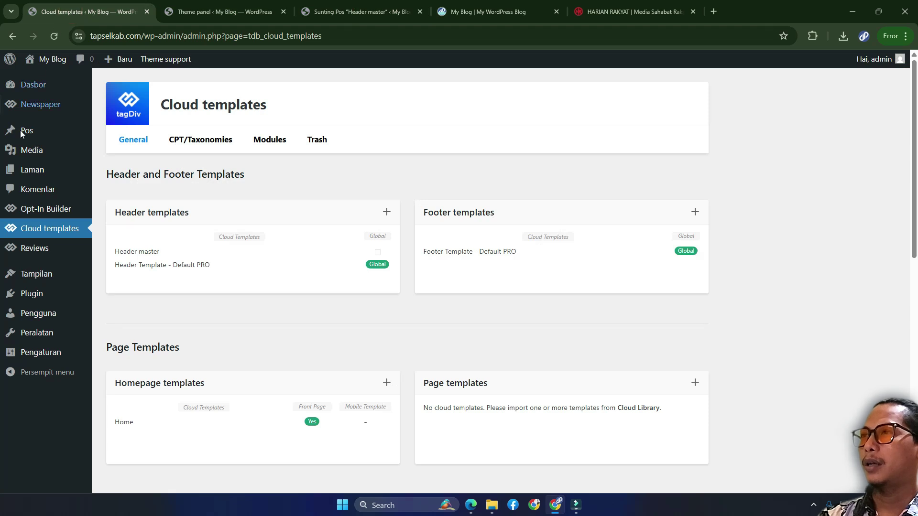
left_click(211, 12)
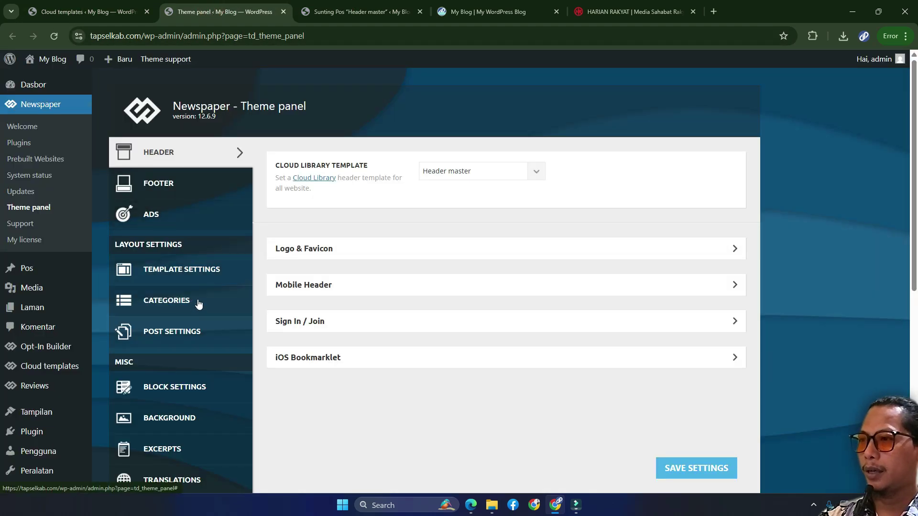
scroll(203, 338, "down", 1)
left_click(157, 366)
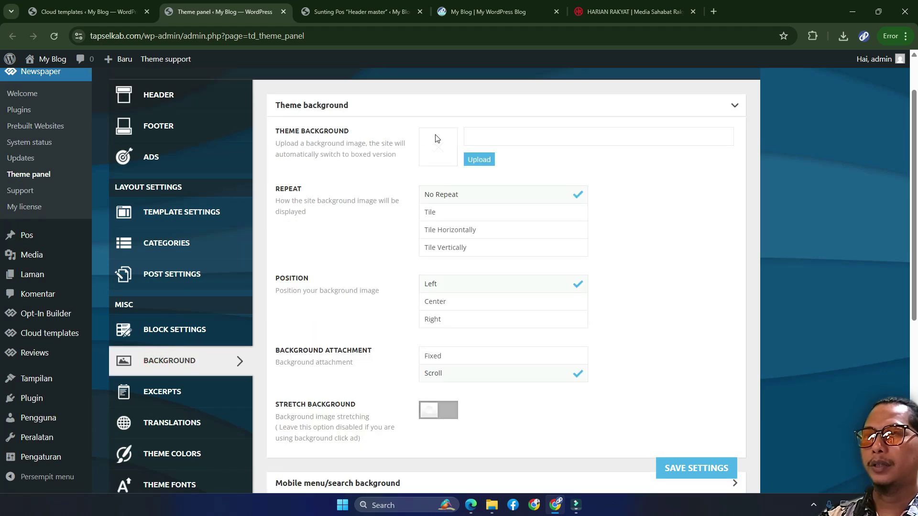
left_click(479, 159)
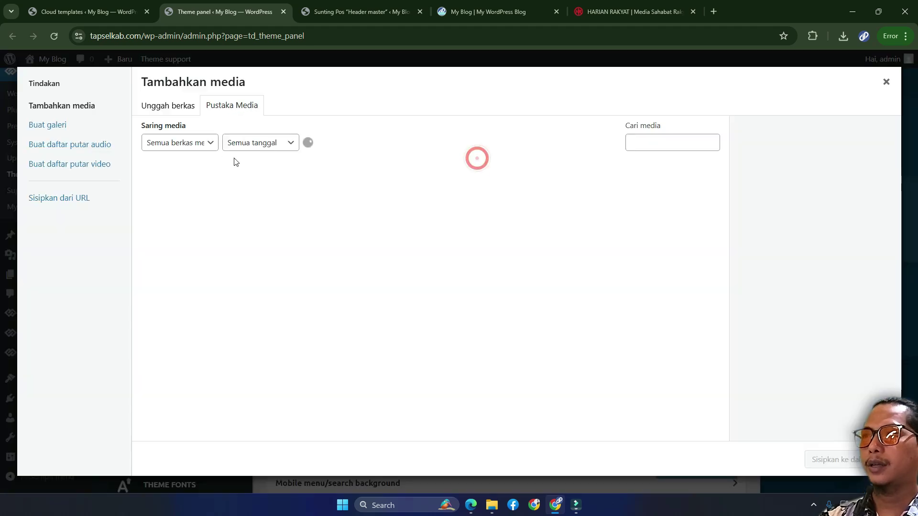
left_click(178, 207)
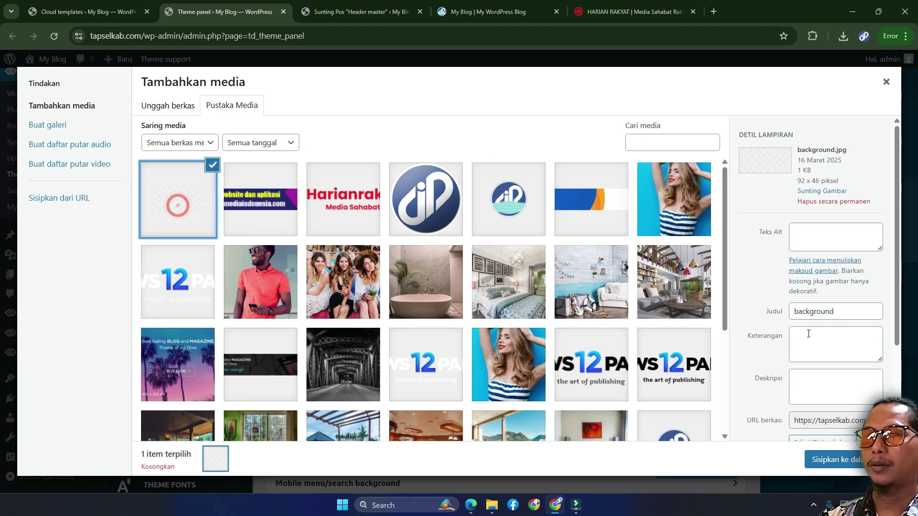
left_click(849, 466)
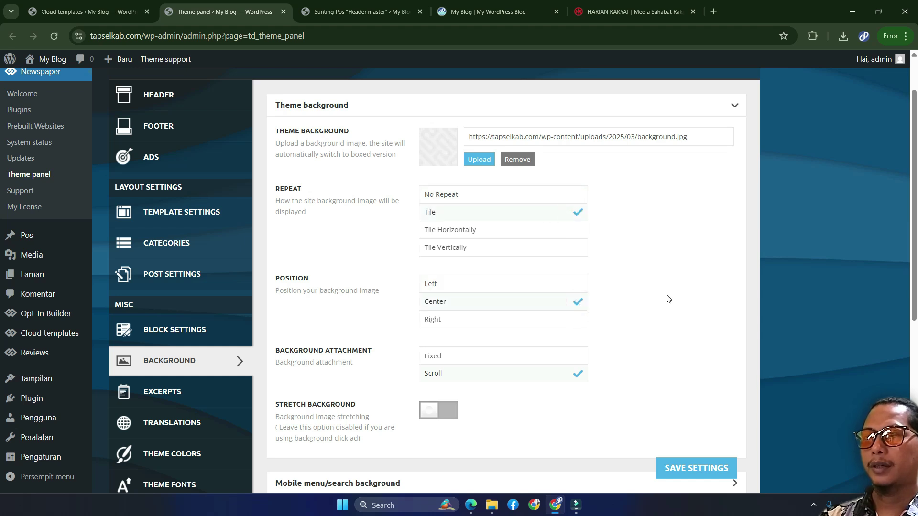
scroll(672, 298, "down", 1)
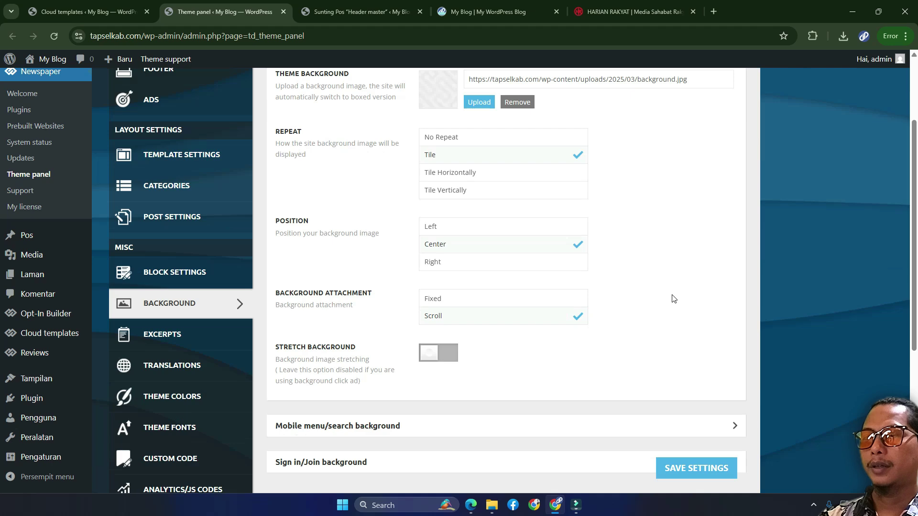
left_click(676, 472)
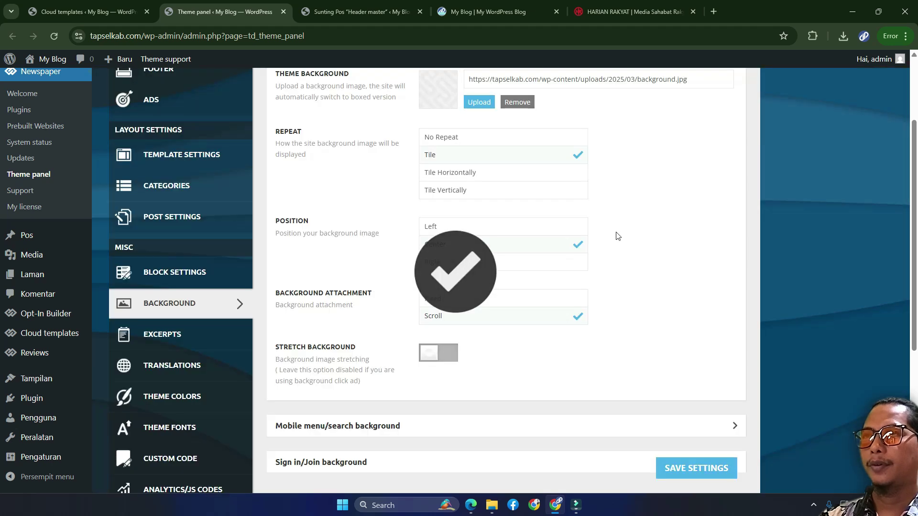
Reload the blog's homepage and check the patterned background along the length of the page.
left_click(492, 11)
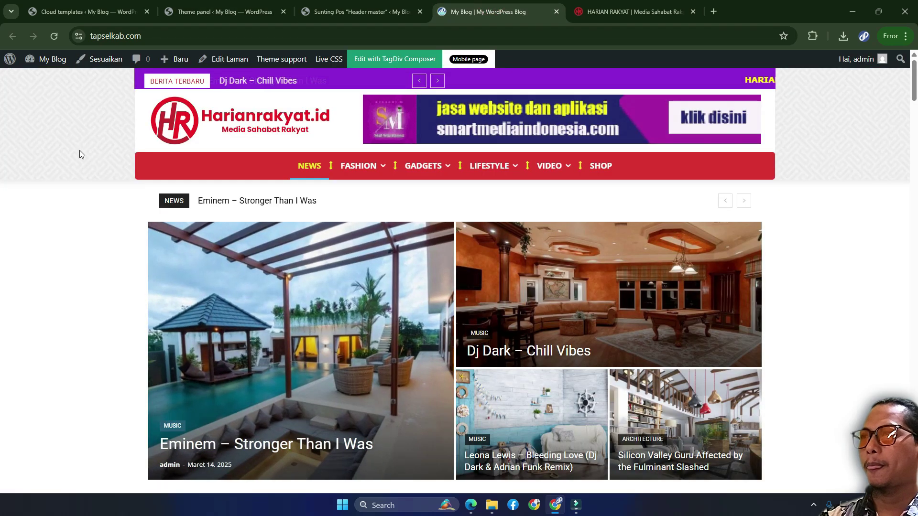
left_click(54, 37)
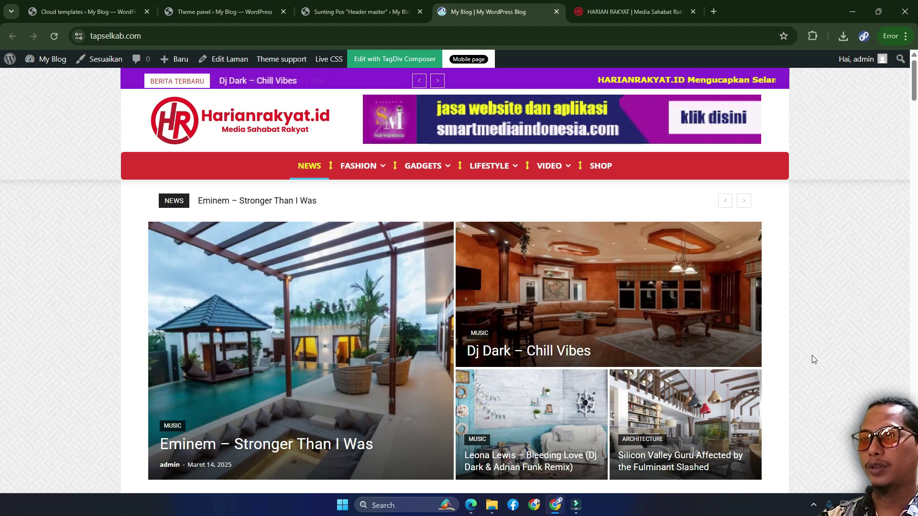
scroll(455, 323, "down", 1)
scroll(455, 323, "down", 12)
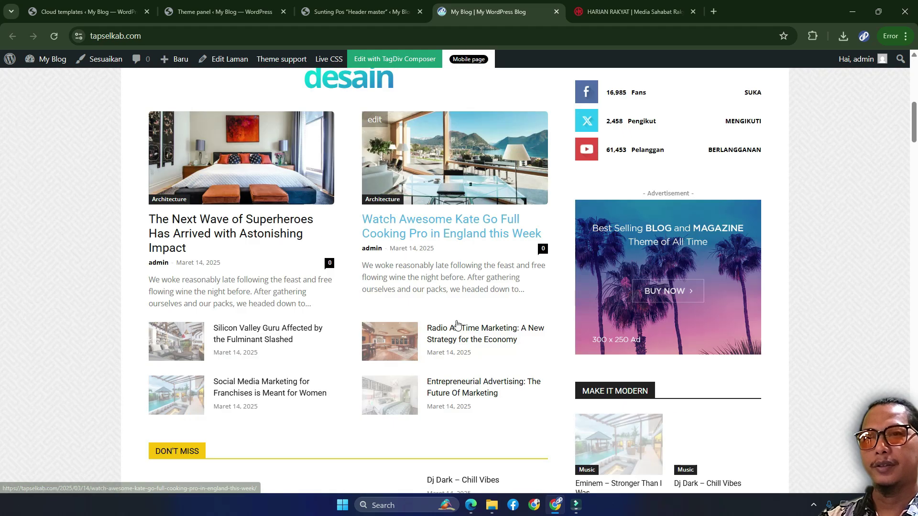
scroll(834, 310, "down", 1)
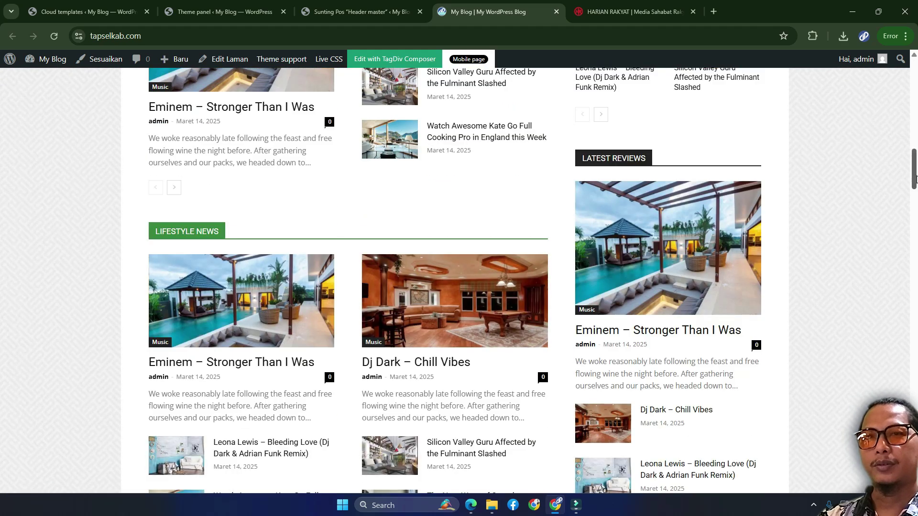
left_click_drag(913, 175, 913, 82)
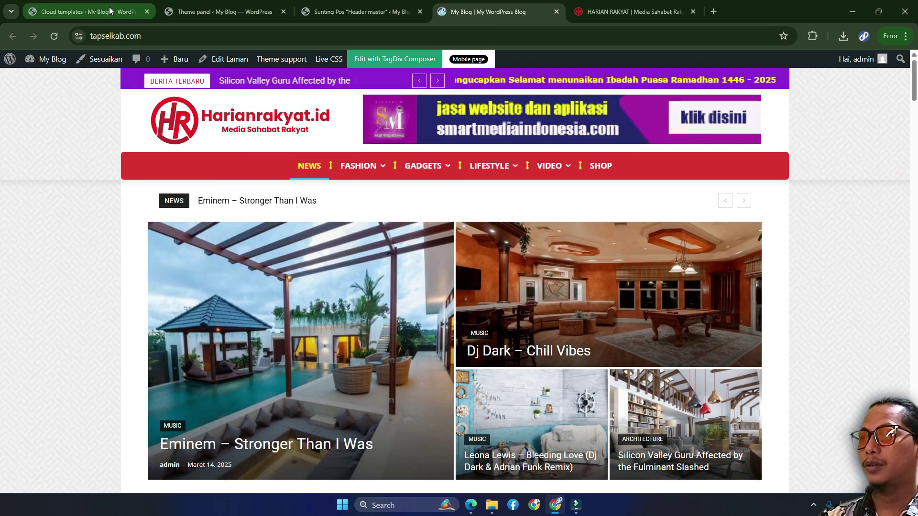
Review the theme background's image, repeat, position, attachment and stretch settings in the Theme panel.
left_click(94, 18)
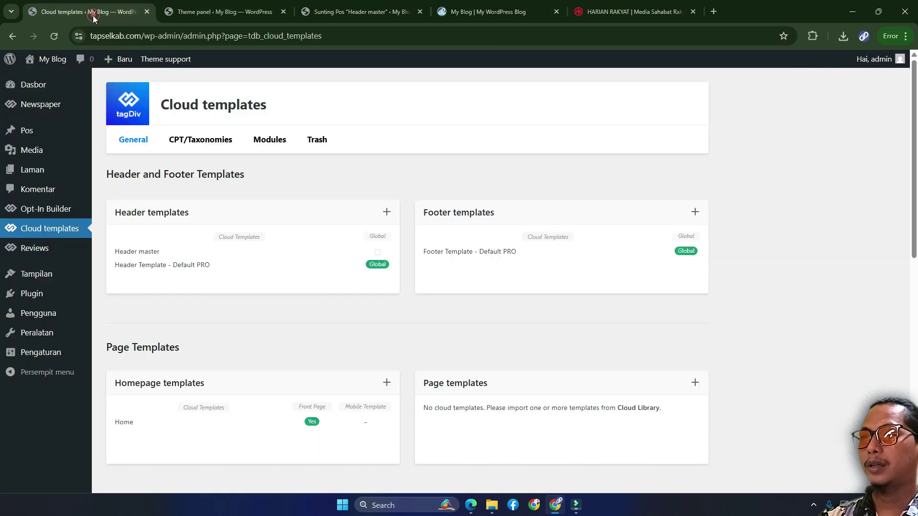
left_click(356, 10)
left_click(238, 11)
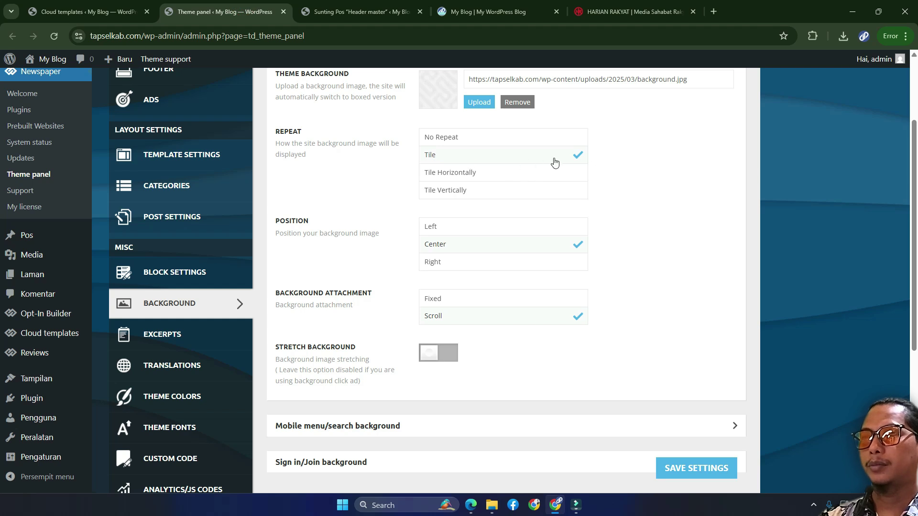
scroll(650, 287, "up", 1)
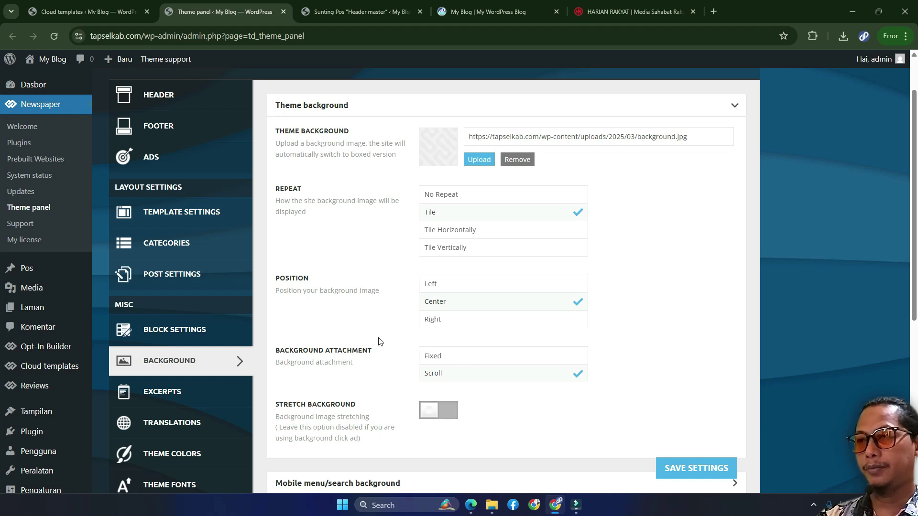
scroll(356, 311, "up", 1)
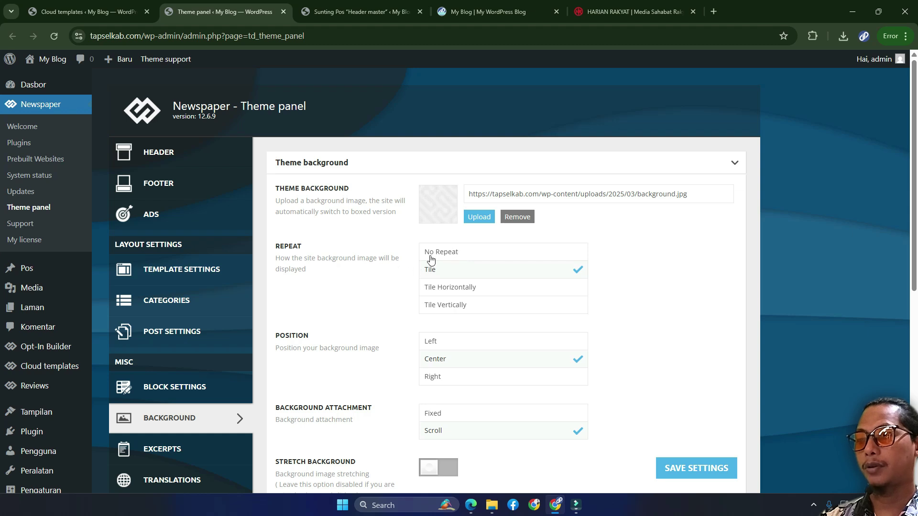
scroll(520, 352, "down", 2)
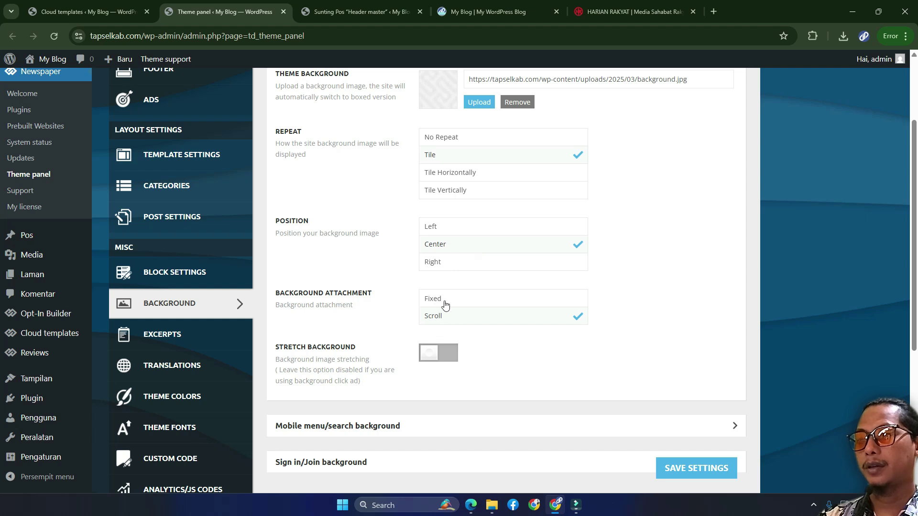
scroll(452, 261, "up", 1)
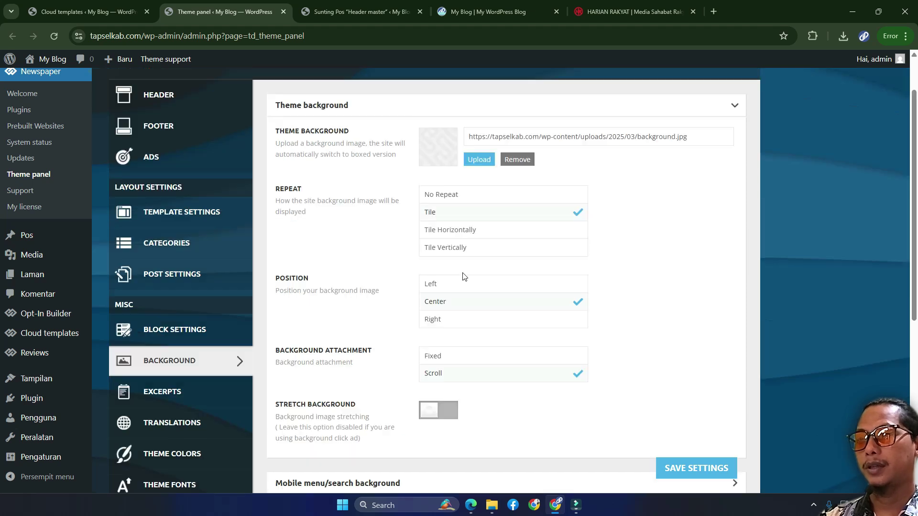
scroll(544, 307, "up", 1)
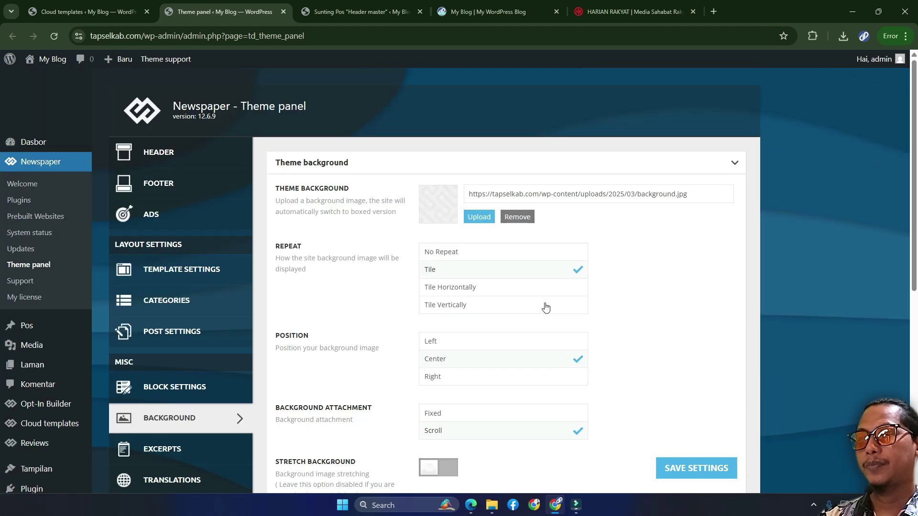
scroll(616, 299, "down", 3)
scroll(657, 300, "up", 2)
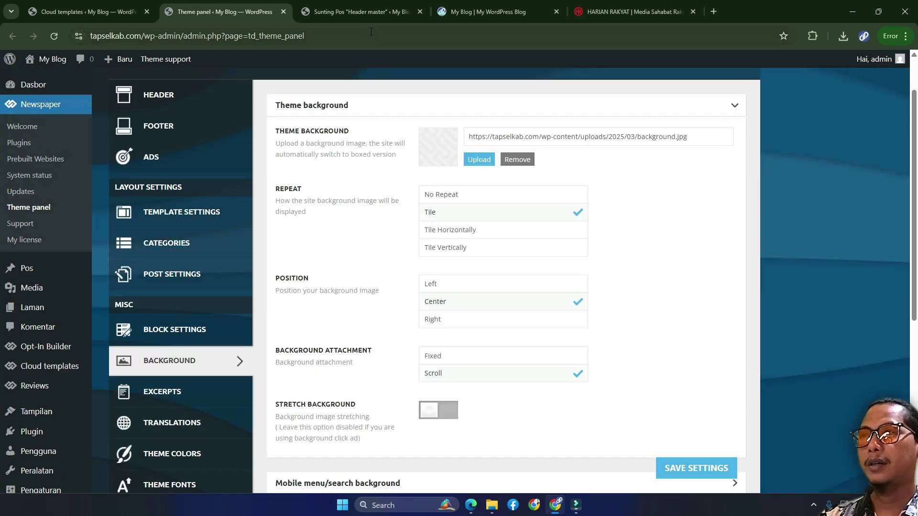
Reload the blog's homepage and check the edge below its header against harianrakyat.id.
left_click(351, 12)
left_click(462, 11)
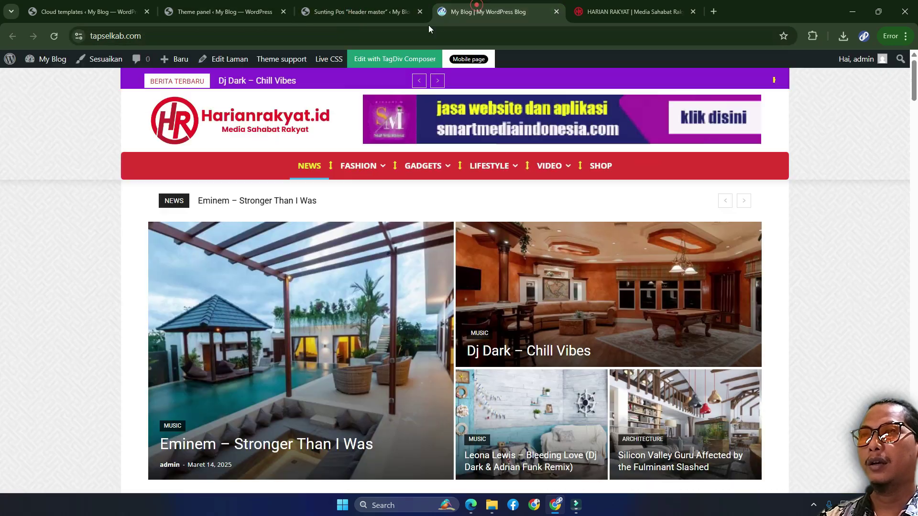
left_click(51, 37)
left_click(594, 16)
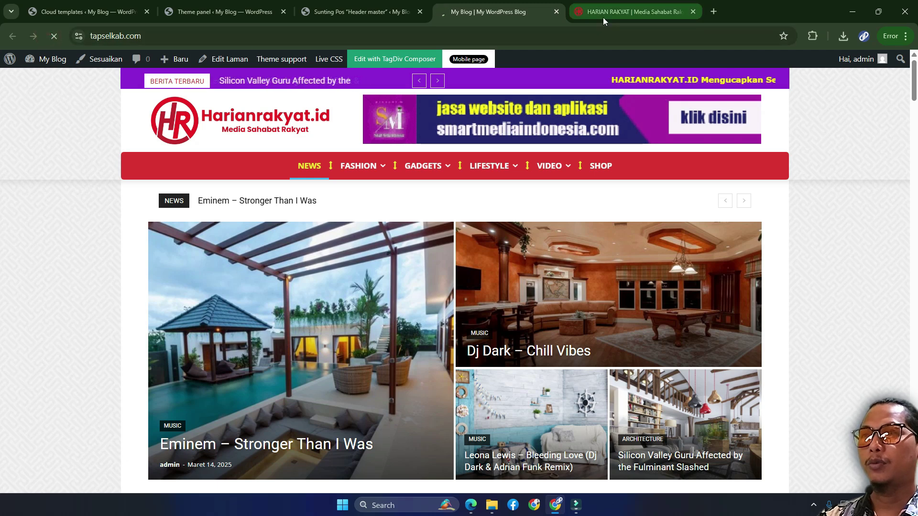
left_click(492, 5)
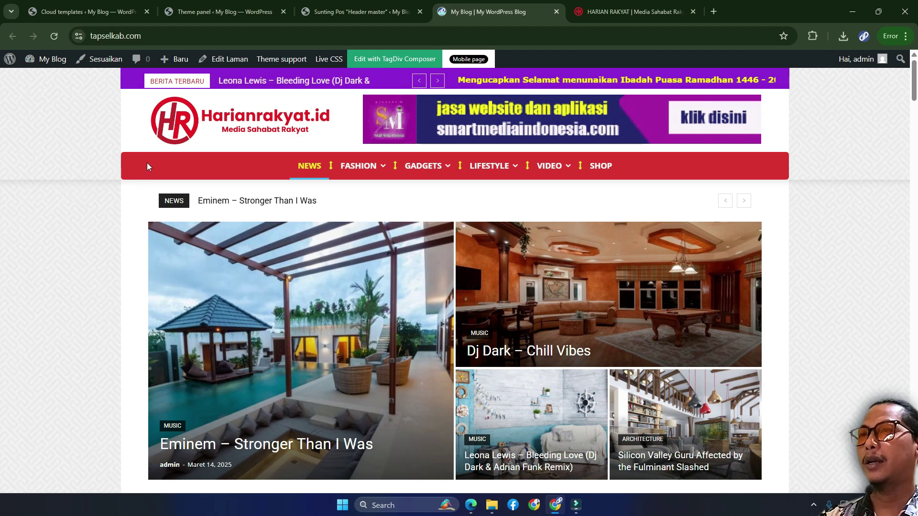
Set the header menu zone's shadow size and vertical offset to 0 and save the header template.
left_click(363, 11)
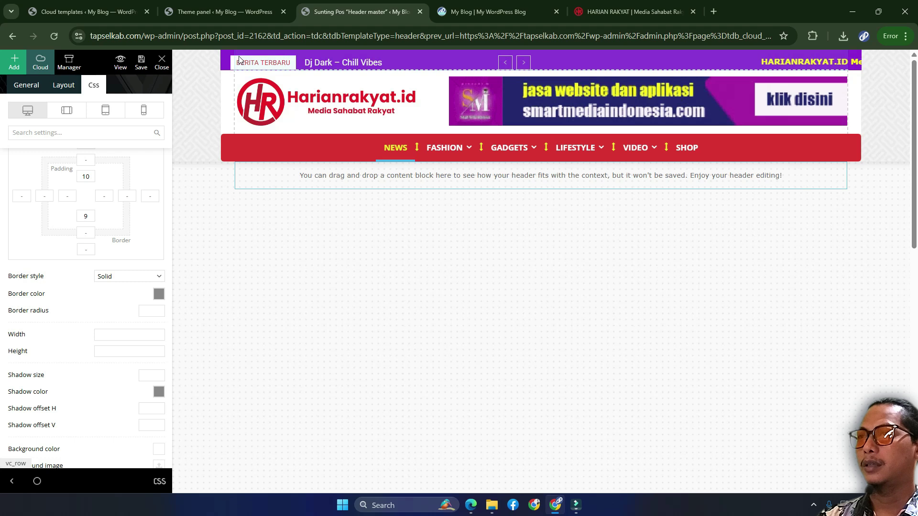
left_click(193, 68)
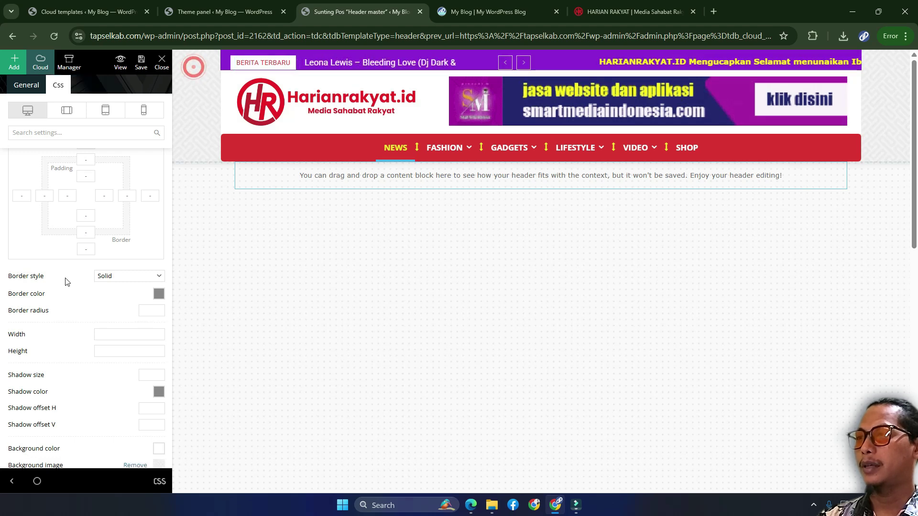
scroll(97, 348, "down", 2)
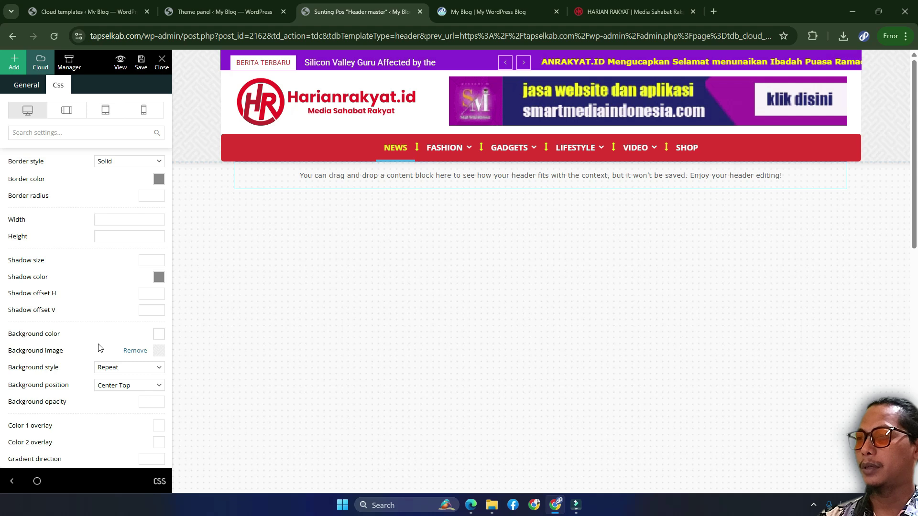
scroll(99, 347, "down", 2)
scroll(100, 347, "up", 4)
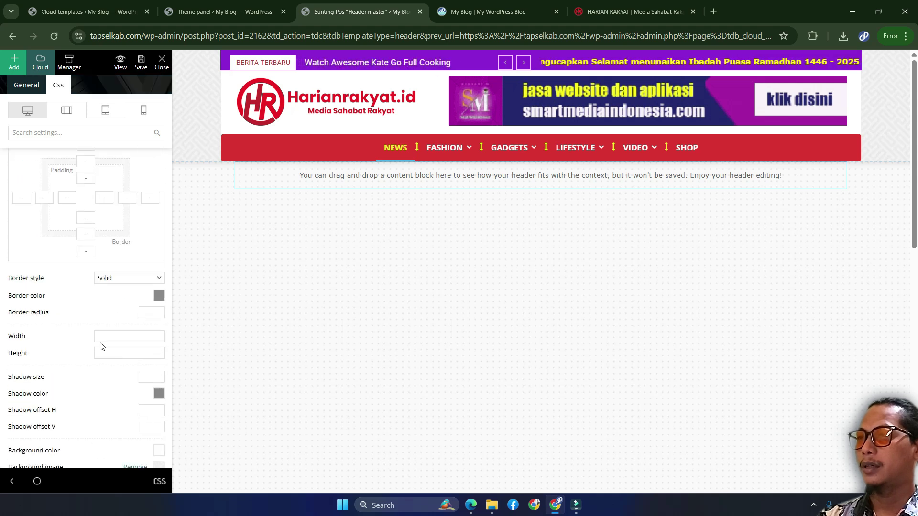
scroll(100, 345, "up", 1)
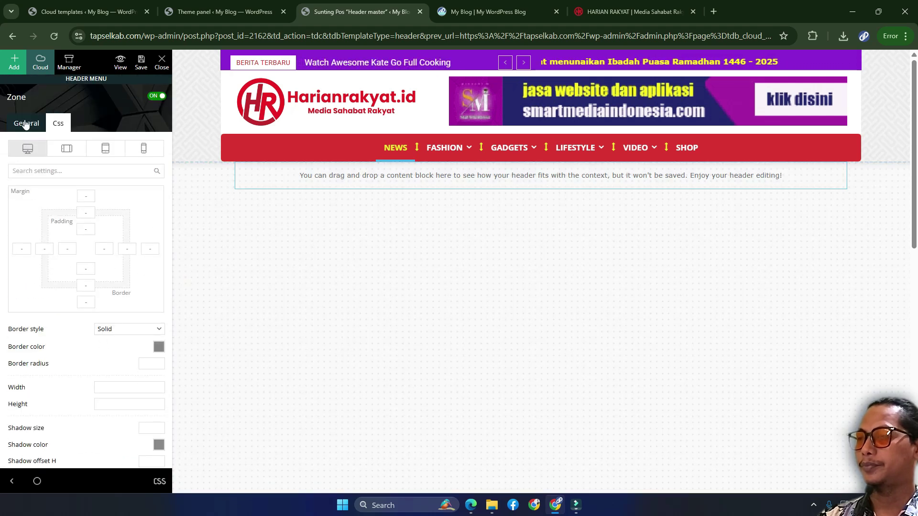
left_click(26, 124)
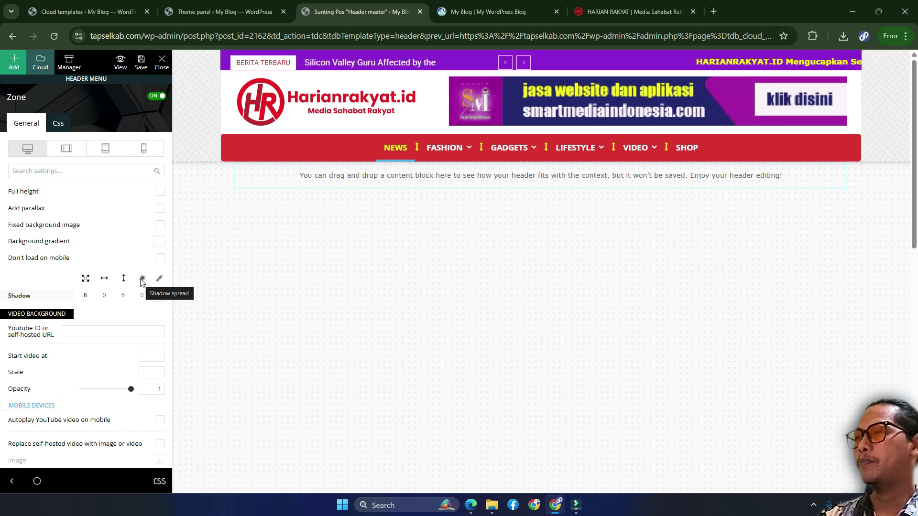
mouse_move(10, 305)
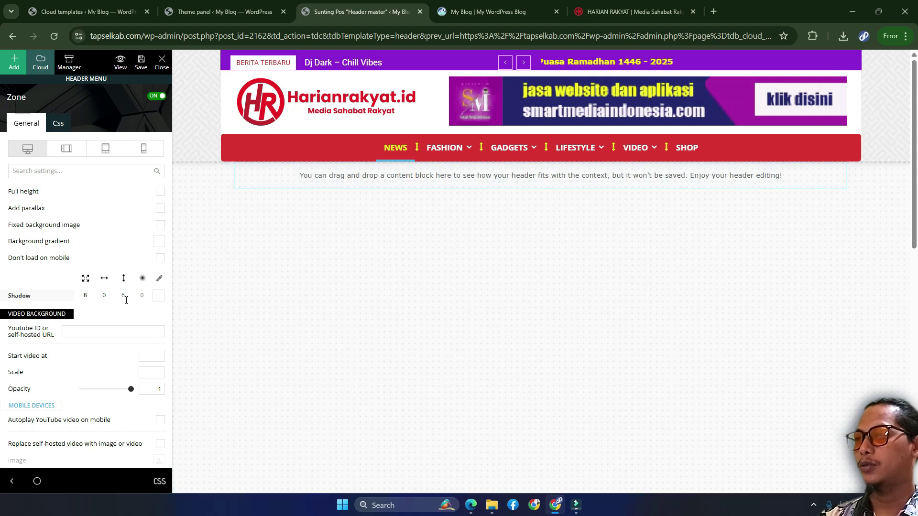
left_click(124, 298)
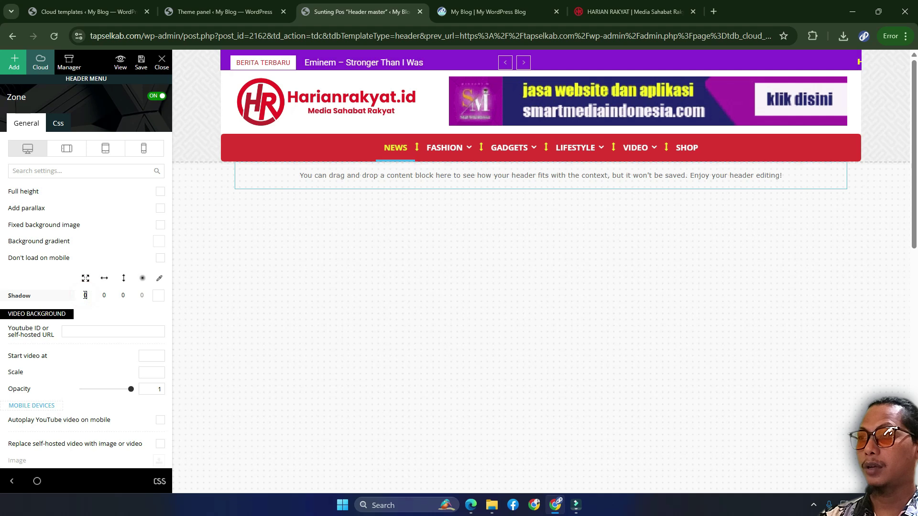
left_click(144, 69)
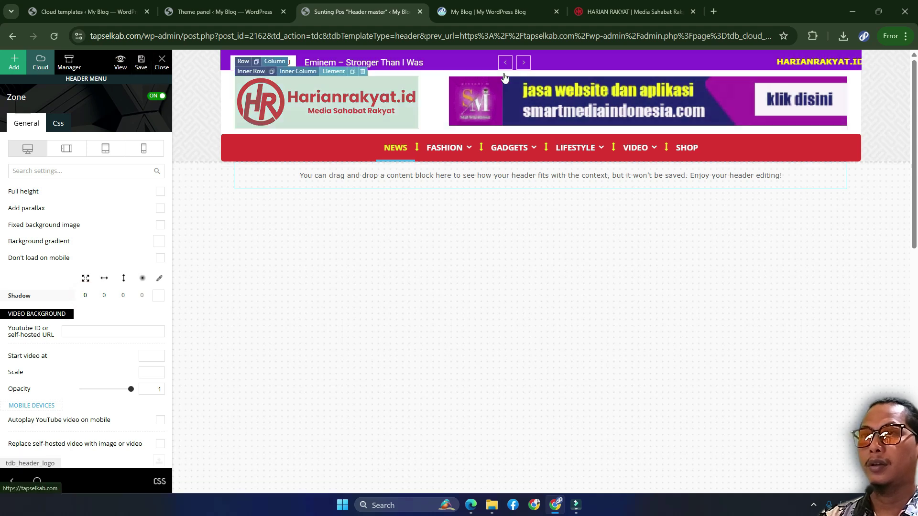
Reload the blog's homepage and check the page background around the header and down the page for the zone shadow.
left_click(481, 11)
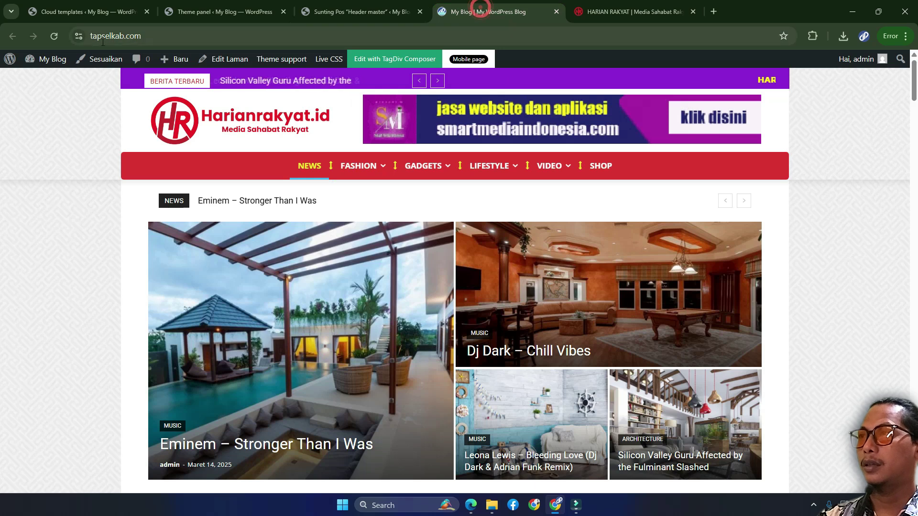
left_click(50, 37)
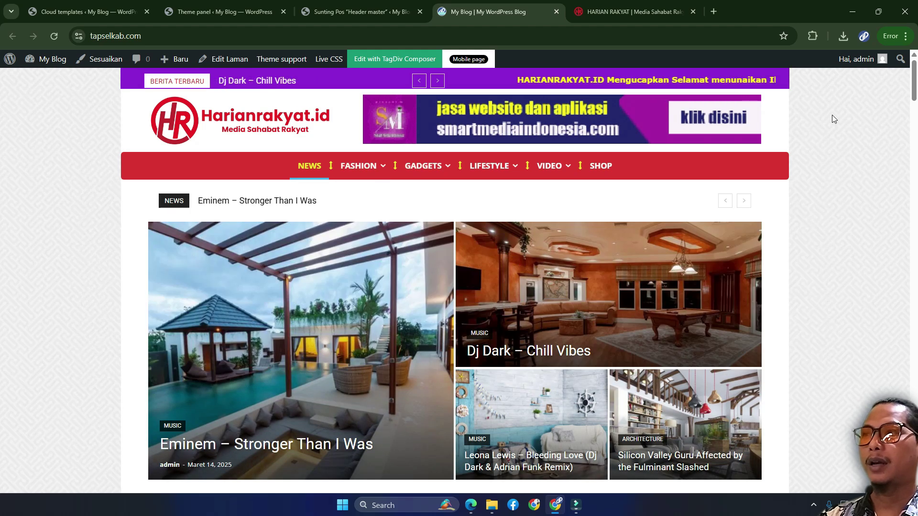
scroll(252, 251, "down", 3)
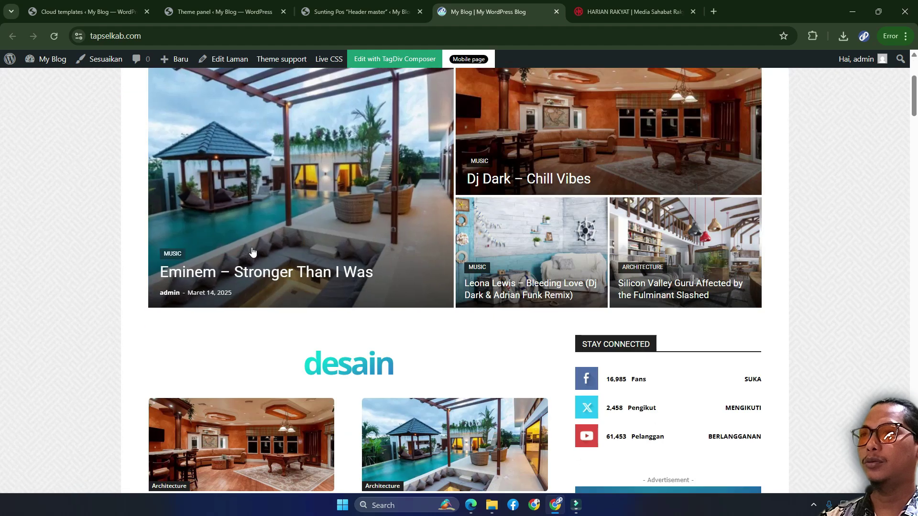
scroll(252, 251, "up", 3)
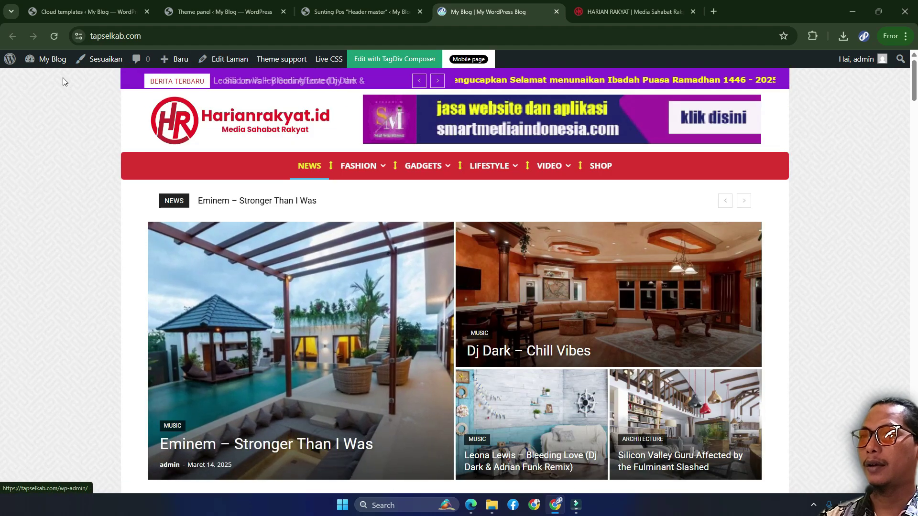
scroll(467, 277, "down", 1)
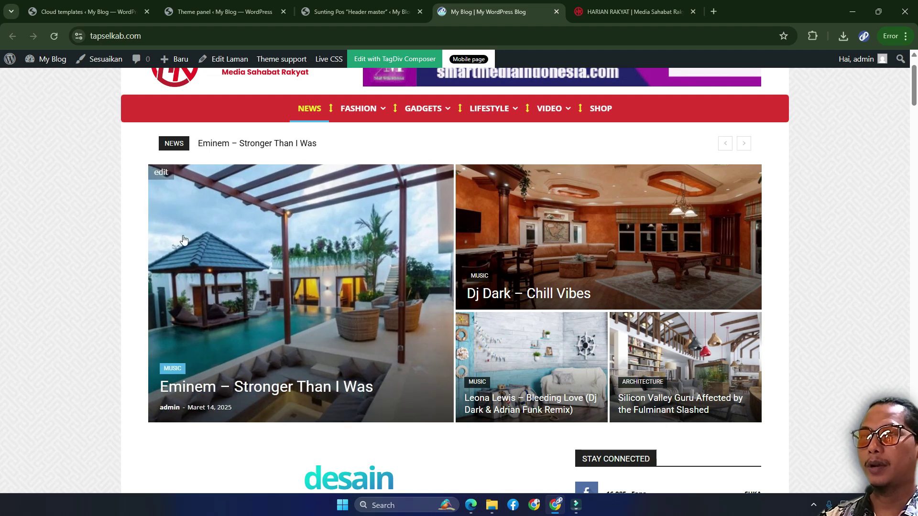
scroll(535, 302, "up", 1)
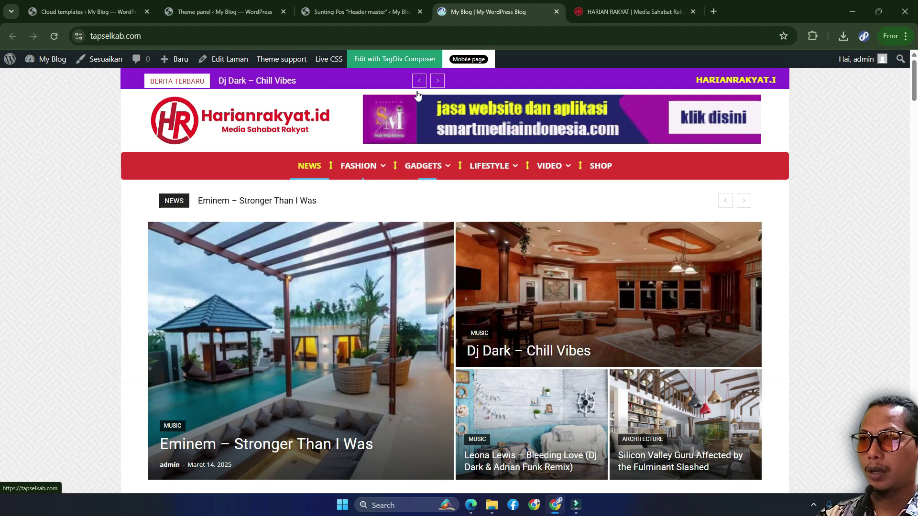
Compare the blog's homepage header with the header on harianrakyat.id.
left_click(344, 11)
left_click(478, 12)
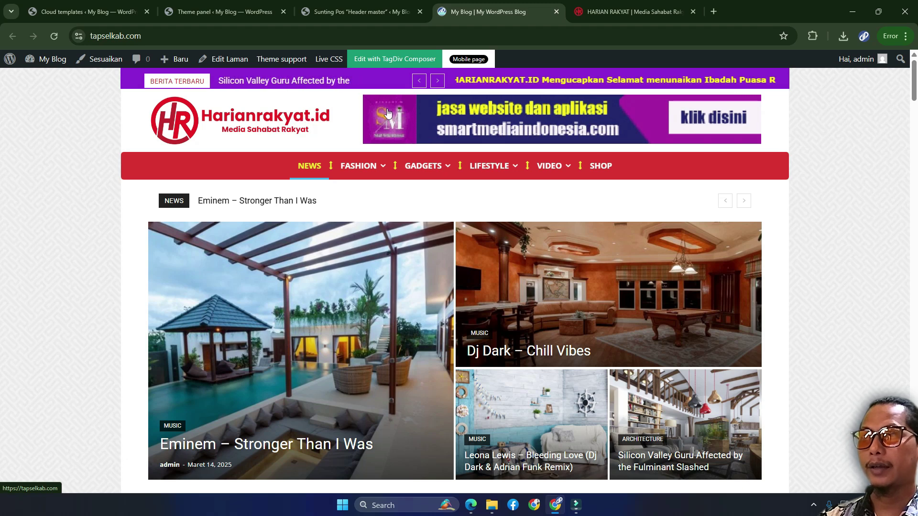
left_click(630, 11)
left_click(492, 16)
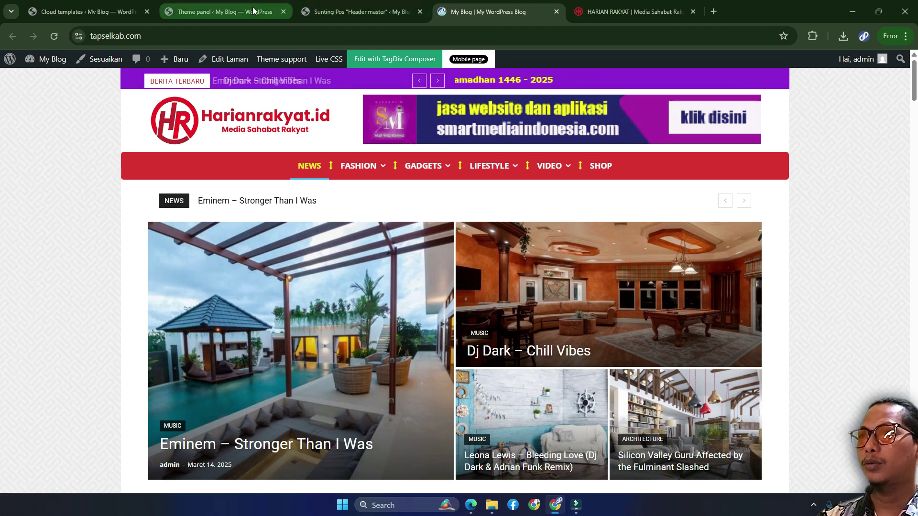
left_click(231, 7)
left_click(338, 6)
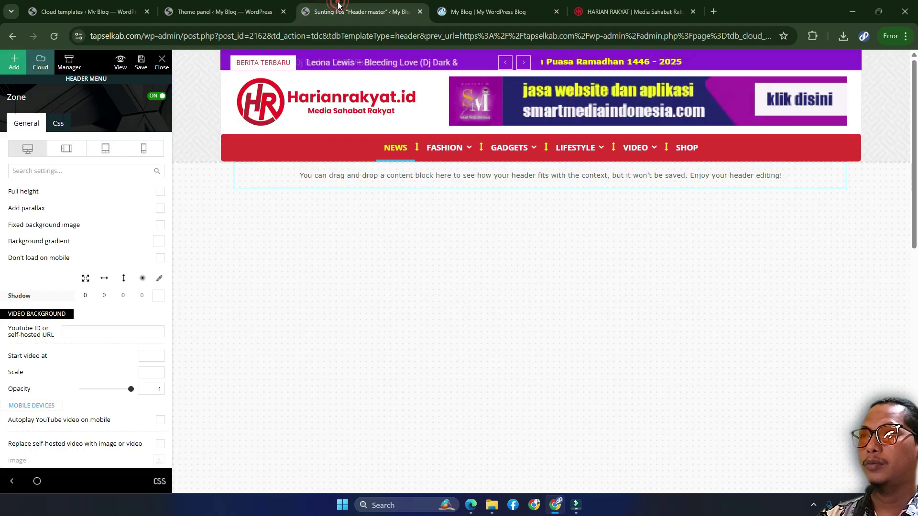
left_click(198, 5)
Open the image ad settings of the header's banner ad box at the Ad url option.
left_click(342, 8)
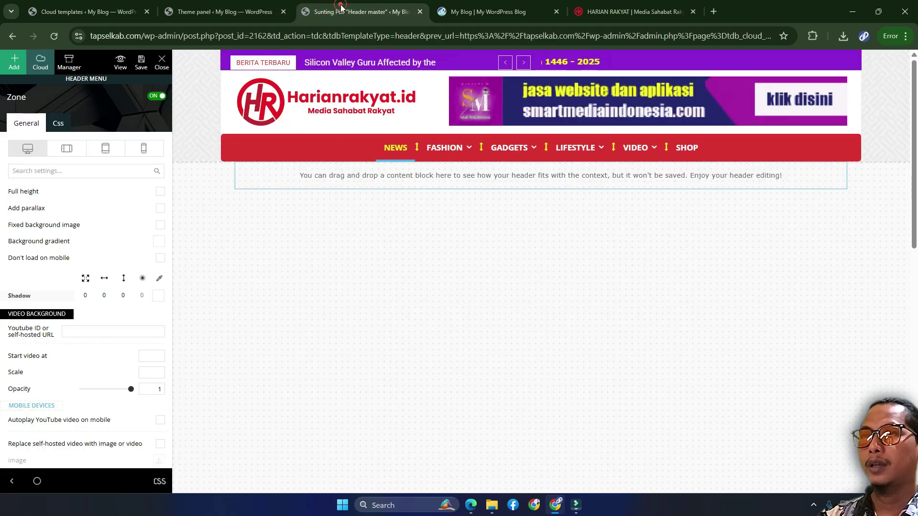
left_click(463, 102)
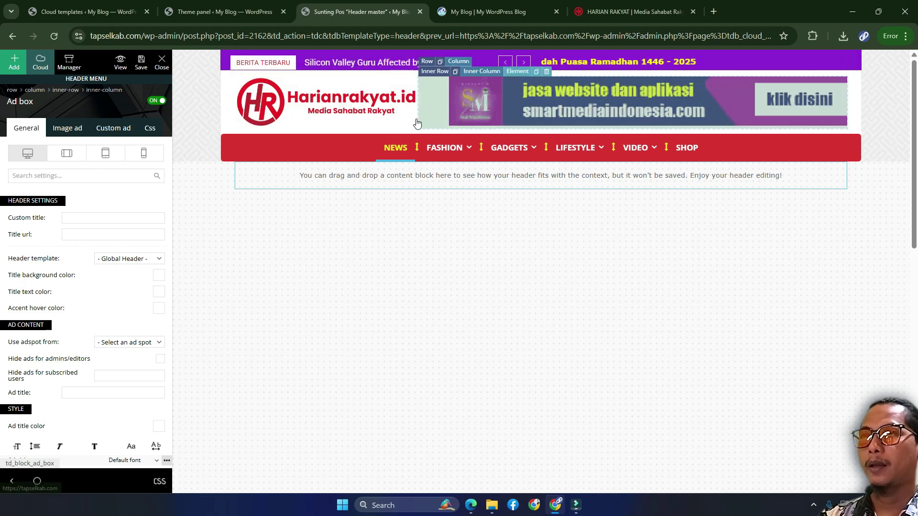
left_click(67, 127)
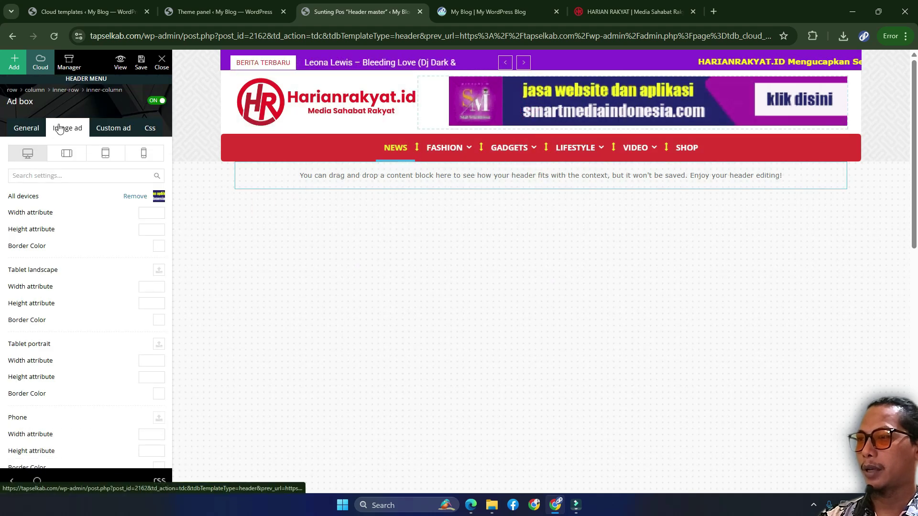
scroll(88, 276, "down", 3)
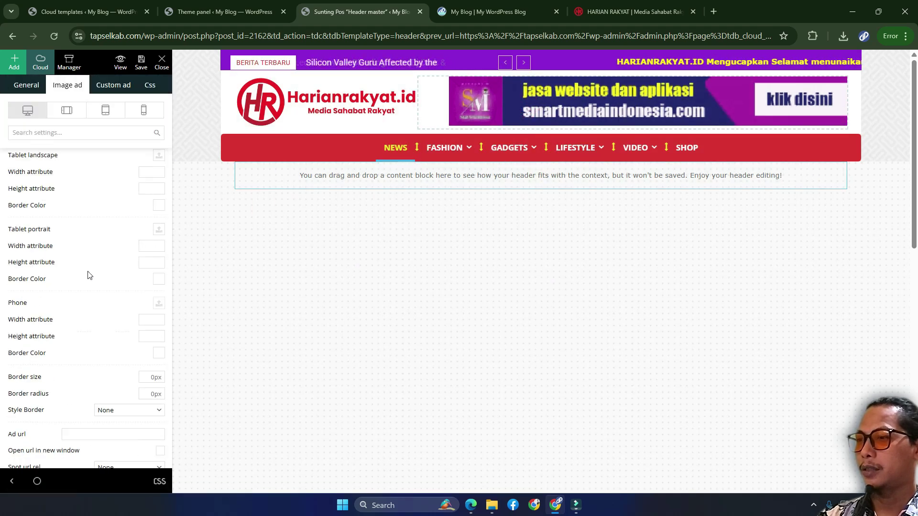
scroll(88, 275, "down", 3)
scroll(88, 275, "down", 2)
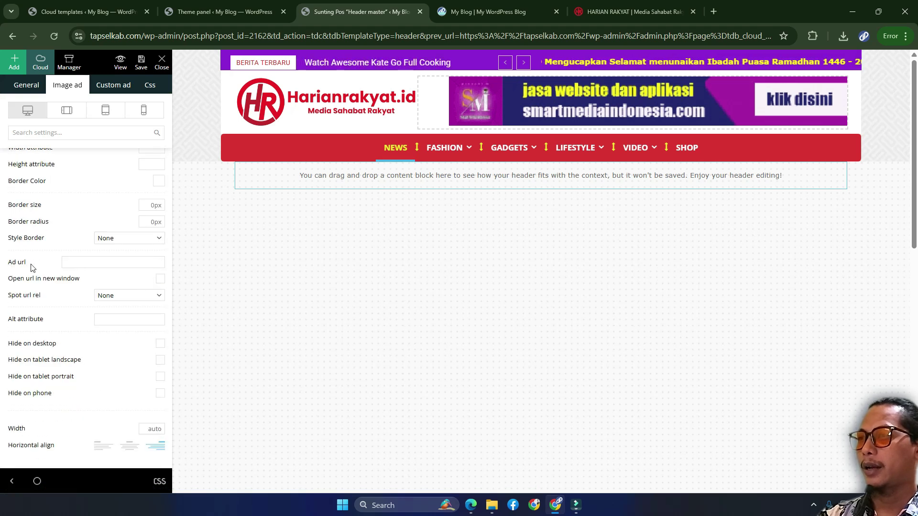
left_click(81, 264)
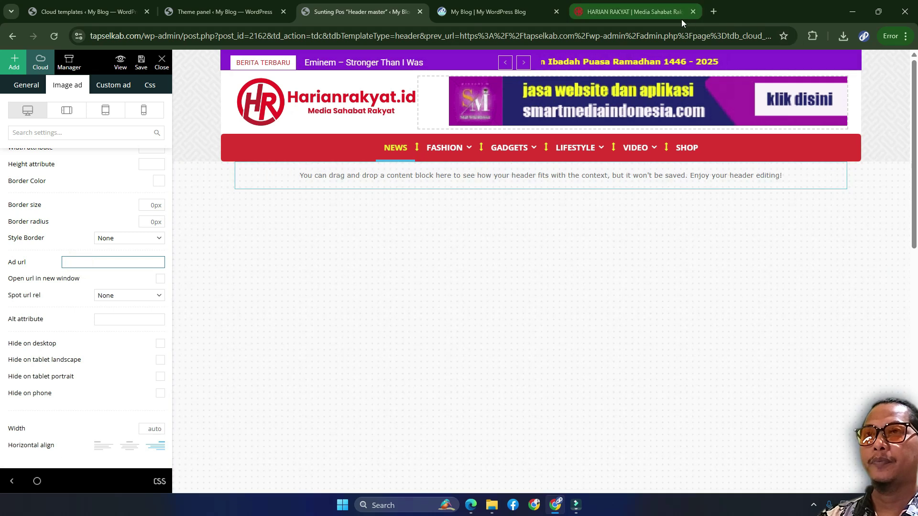
Load smartmediaindonesia.com in a new browser tab, copy its address into the banner's Ad url, and enable opening the URL in a new window.
left_click(714, 12)
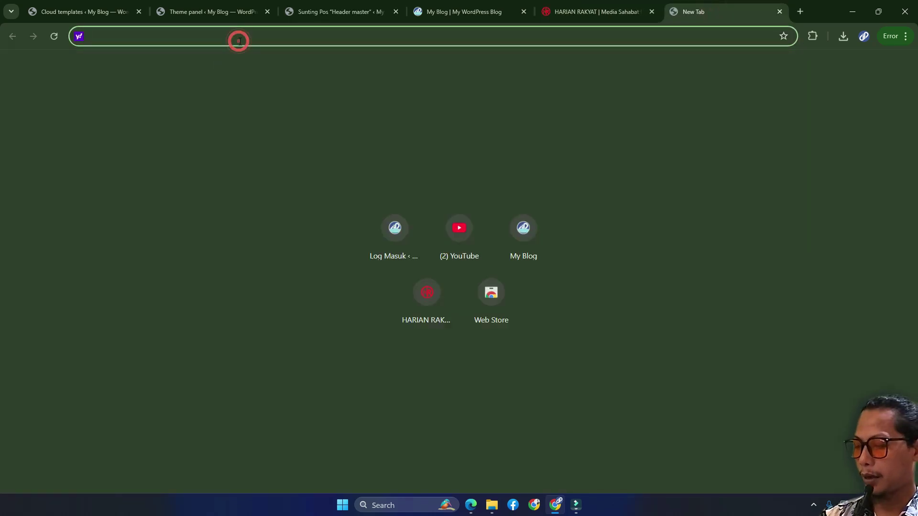
type("smartm")
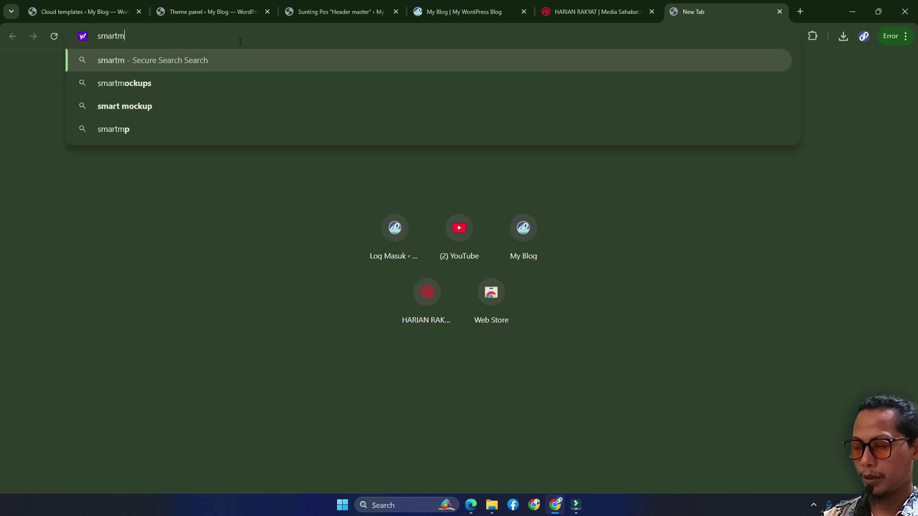
type("ediaindon")
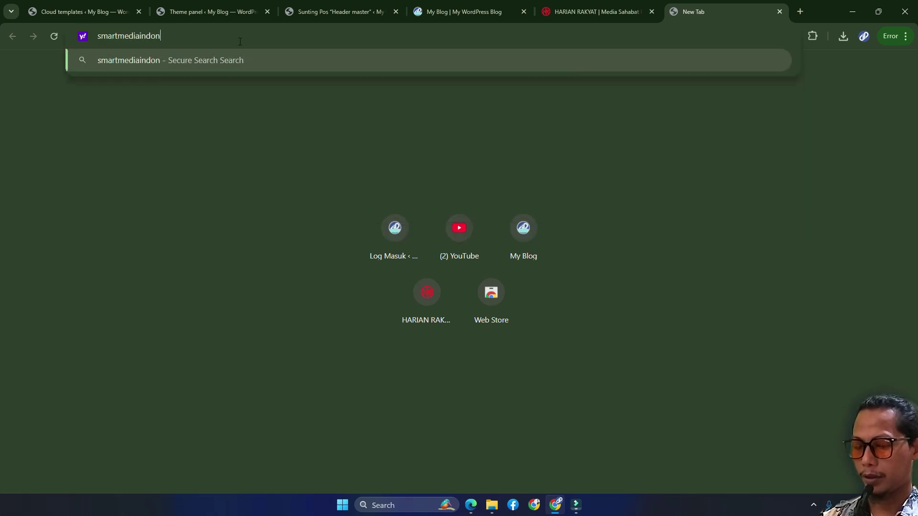
type("esia.com")
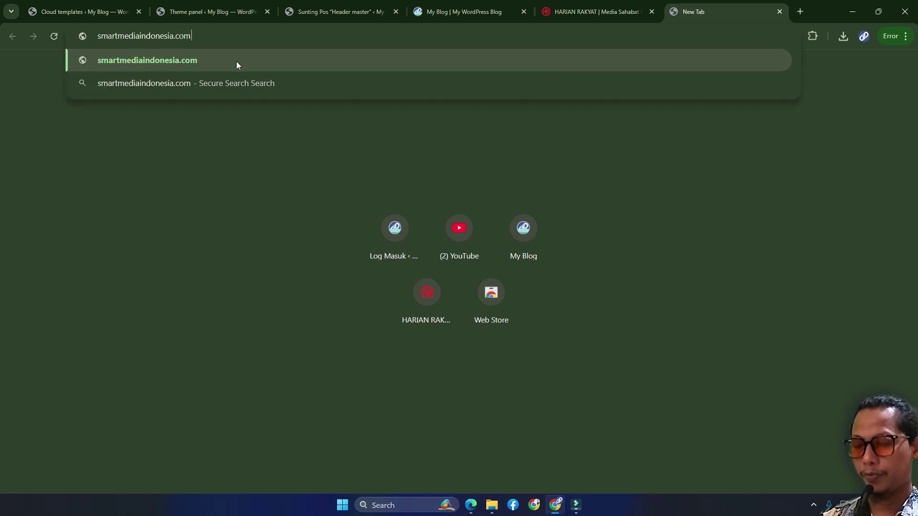
key("Return")
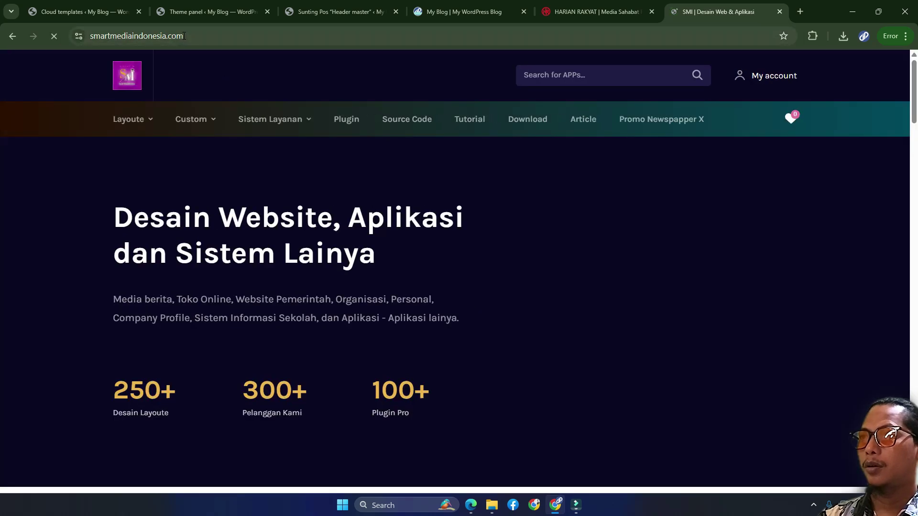
left_click(184, 36)
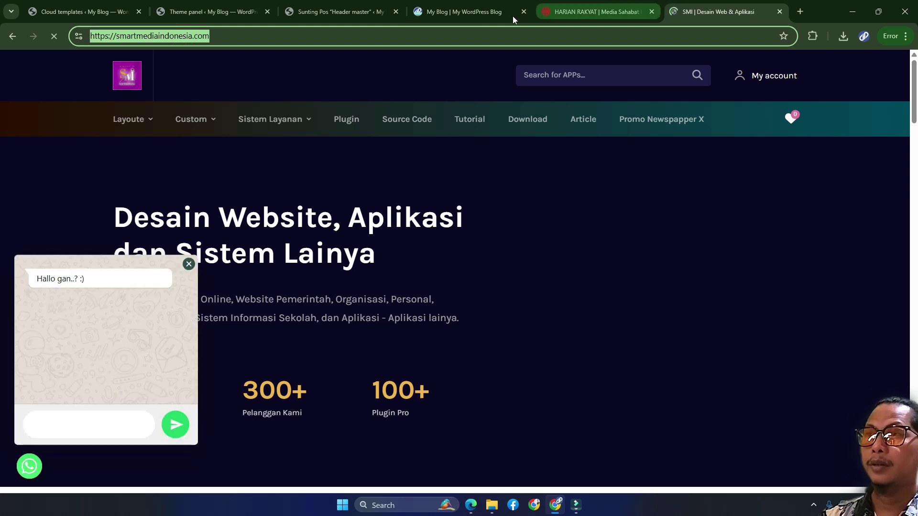
left_click(324, 15)
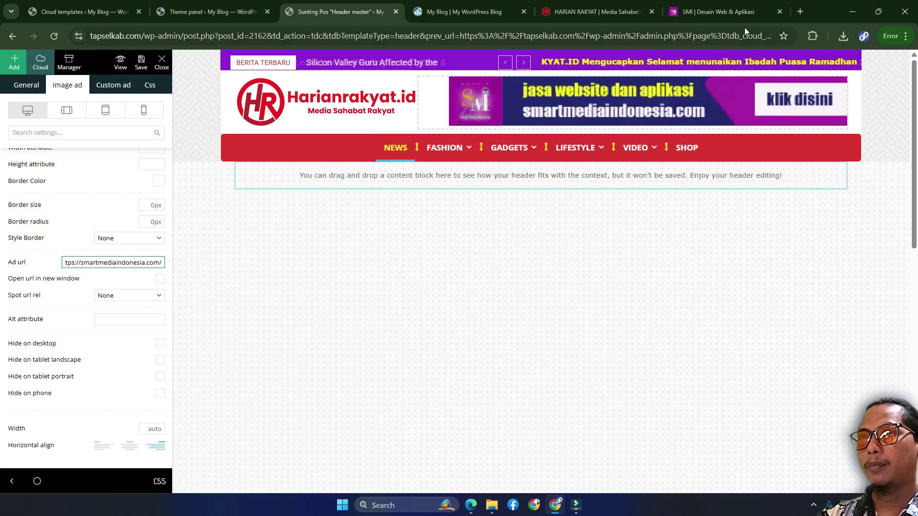
left_click(161, 279)
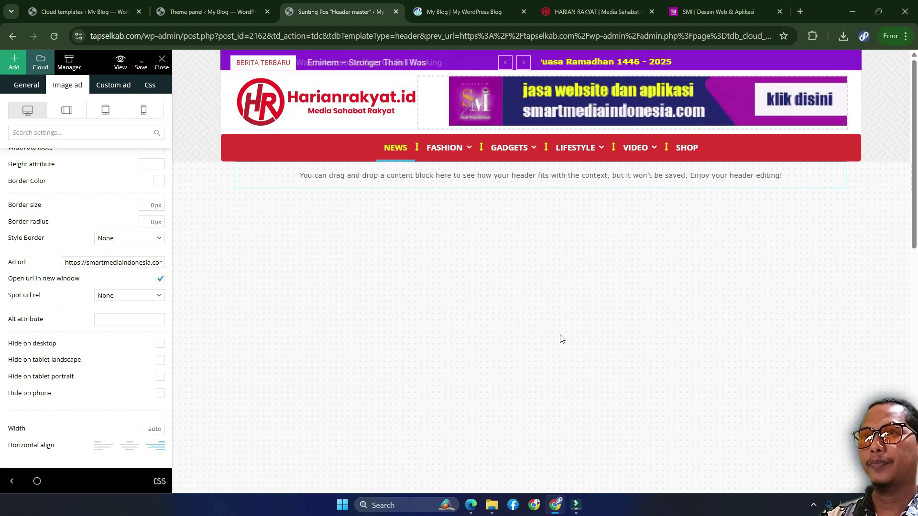
Test the header banner's link on the blog's homepage, dismiss the destination site's popup, and close both smartmediaindonesia.com tabs.
left_click(441, 13)
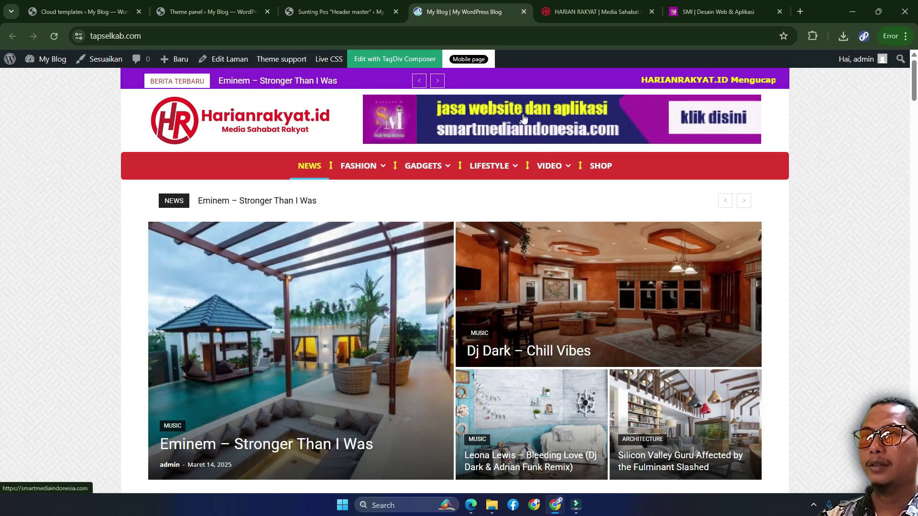
left_click(522, 117)
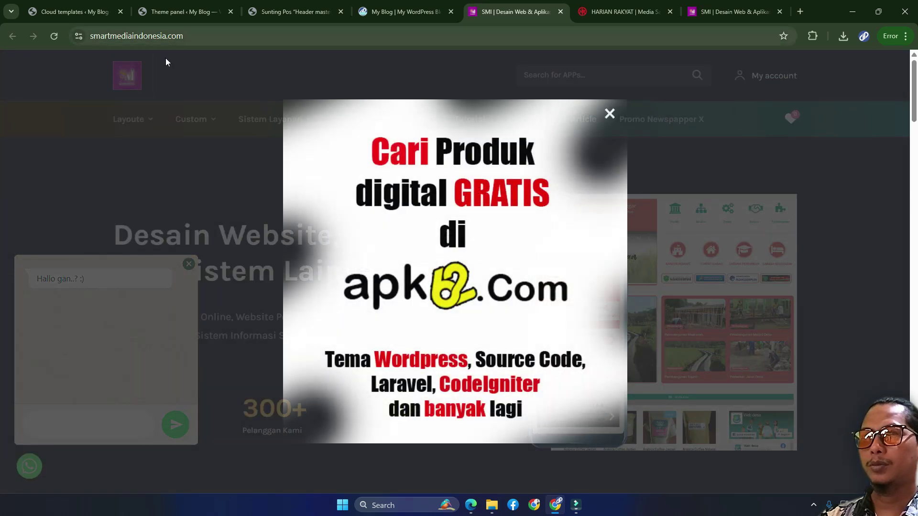
left_click(609, 113)
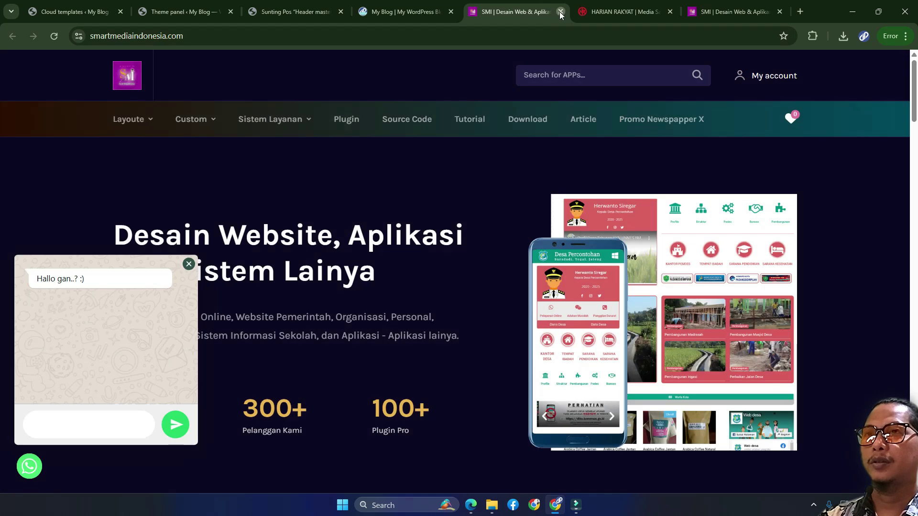
left_click(560, 13)
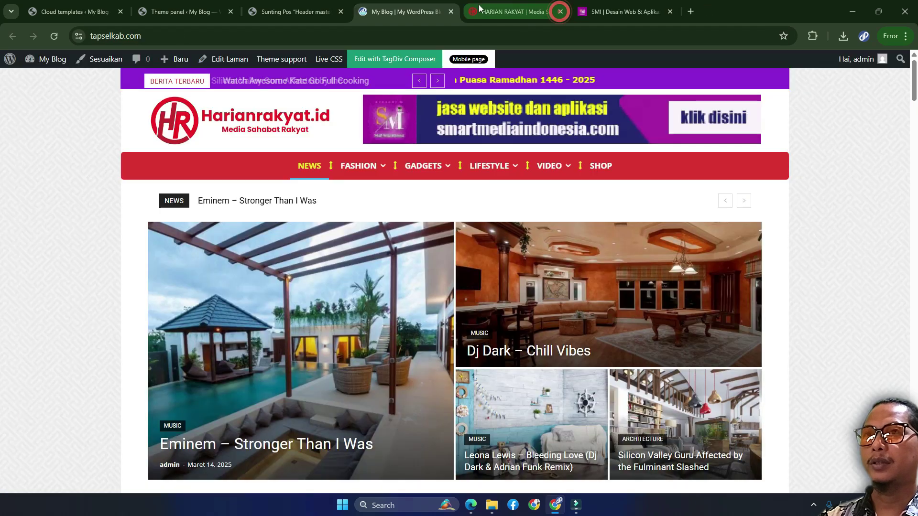
left_click(669, 13)
Review the header, banner and page background on the blog's homepage, including the Lifestyle dropdown of the red menu.
left_click(344, 12)
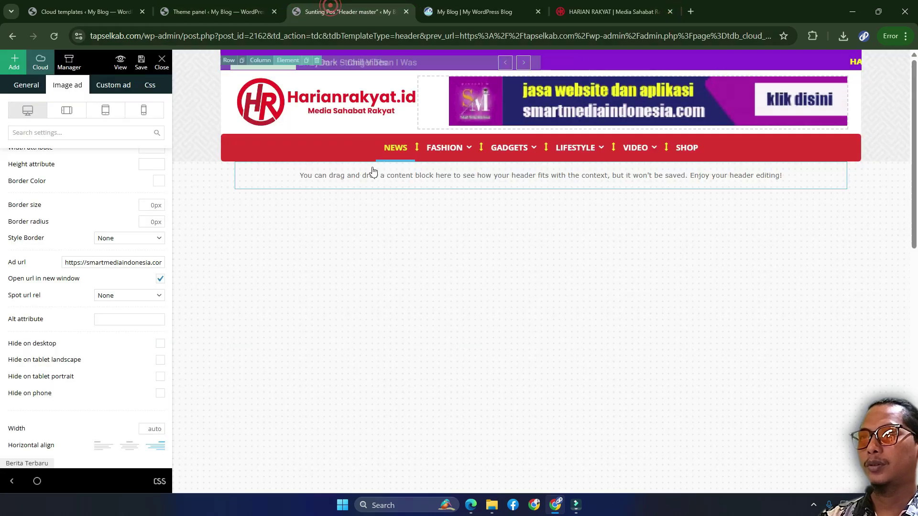
left_click(499, 12)
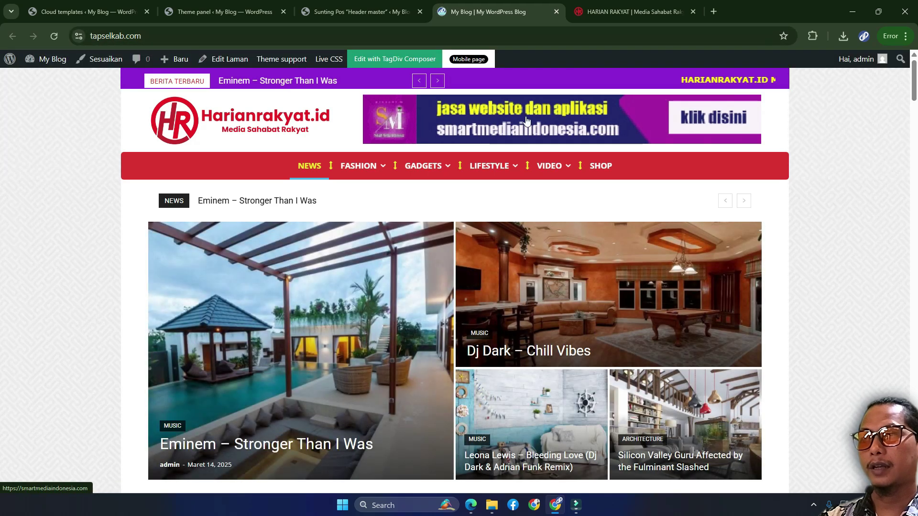
scroll(276, 236, "down", 2)
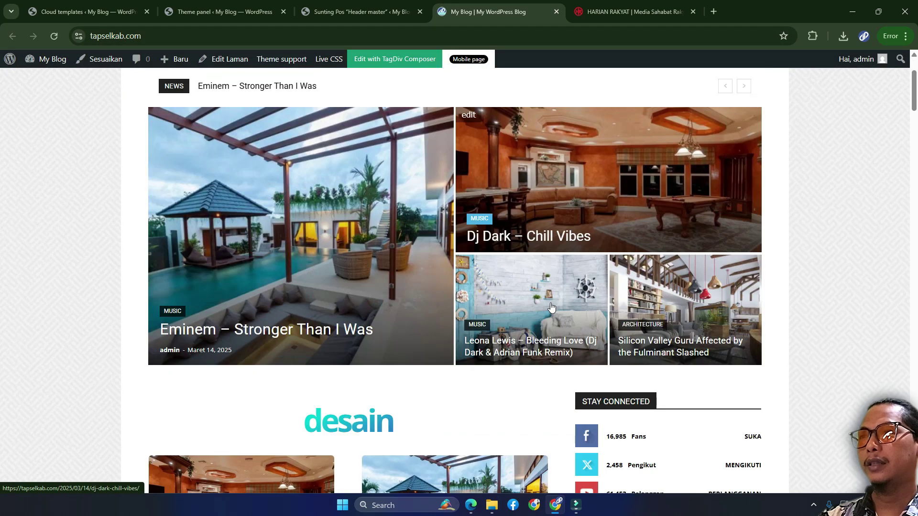
scroll(273, 246, "up", 2)
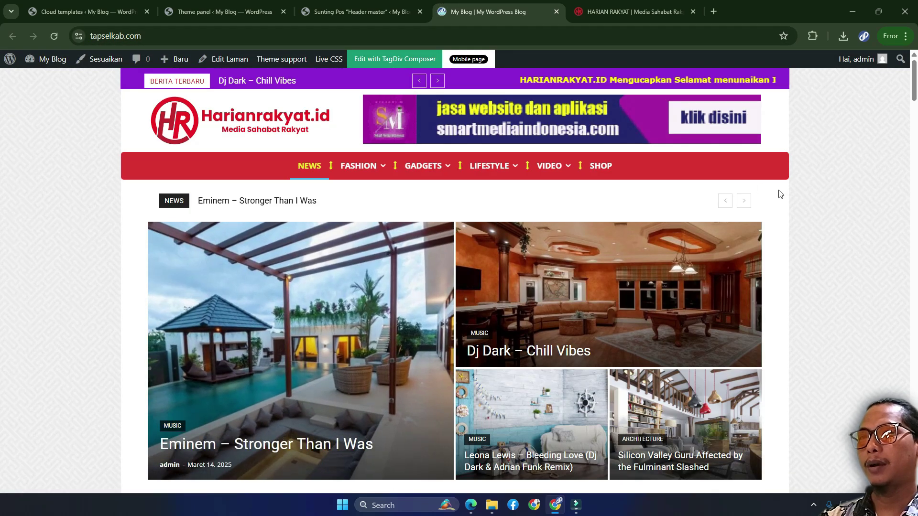
scroll(621, 287, "down", 1)
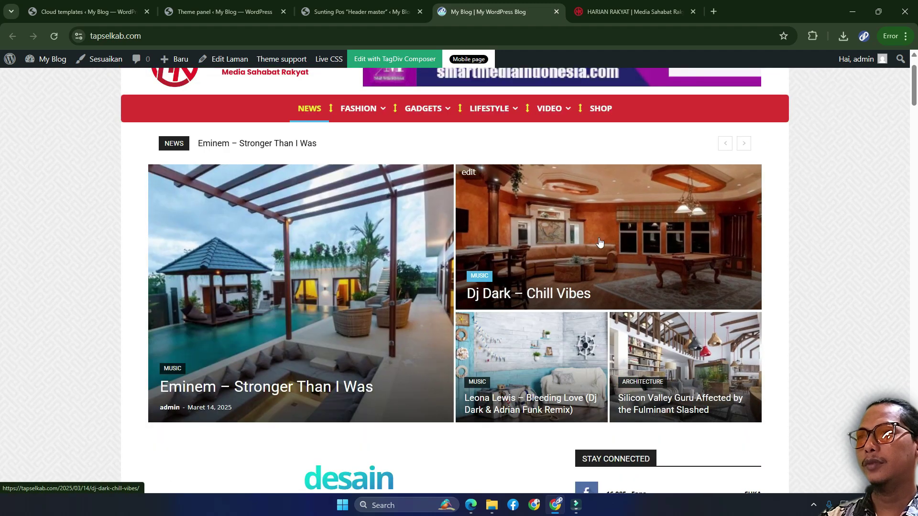
scroll(600, 242, "up", 1)
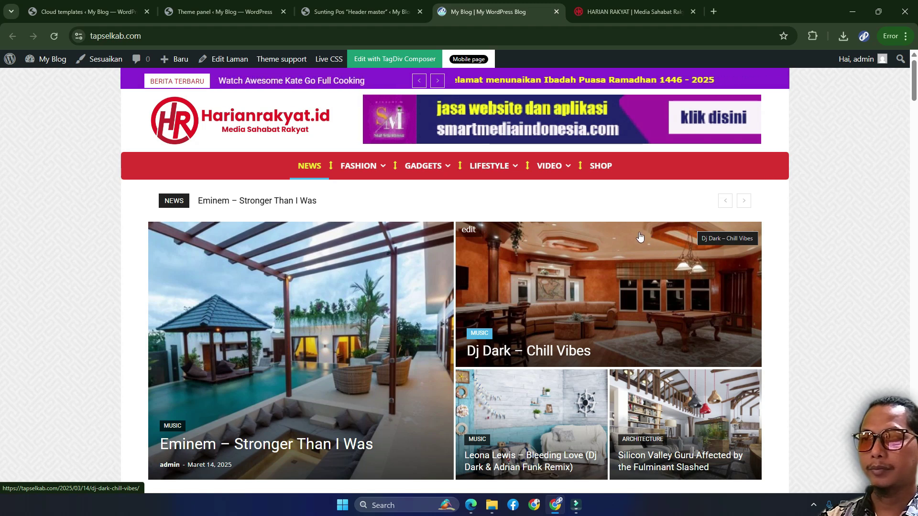
mouse_move(467, 179)
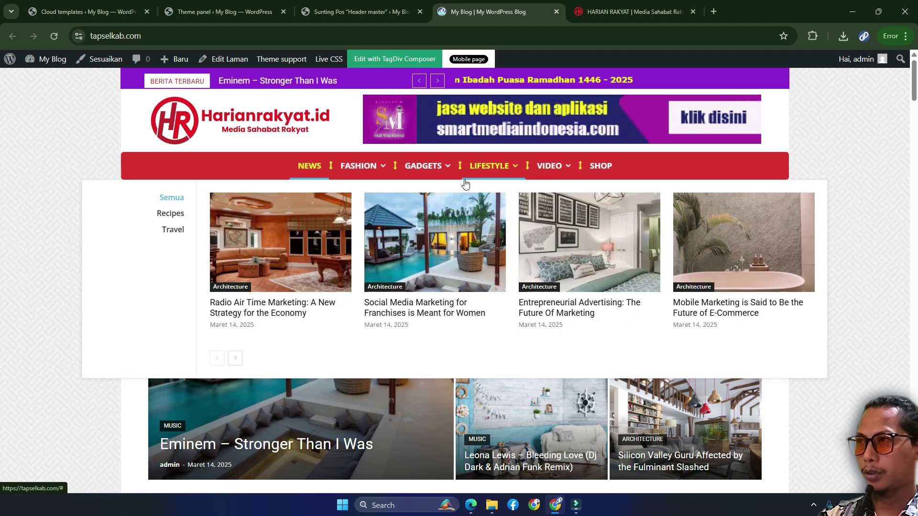